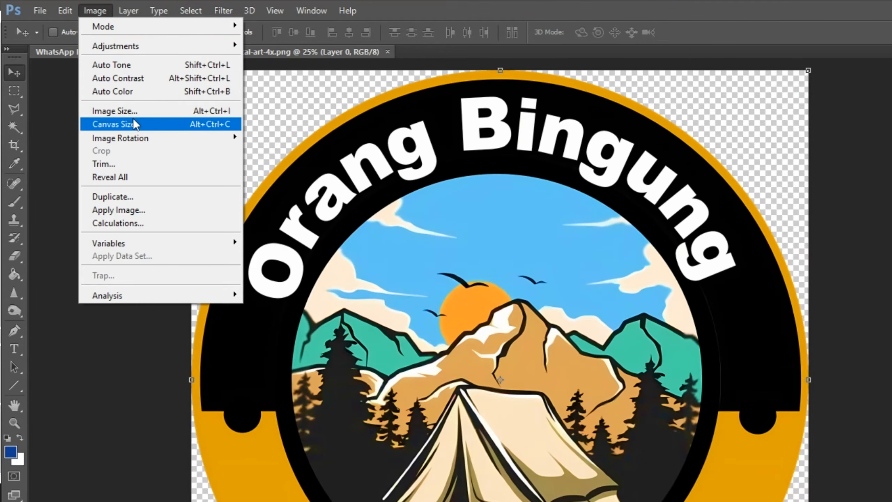
Resize the logo image to 30 cm wide at a resolution of 300 pixels/inch.
{"action": "left_click", "coordinate": [135, 111]}
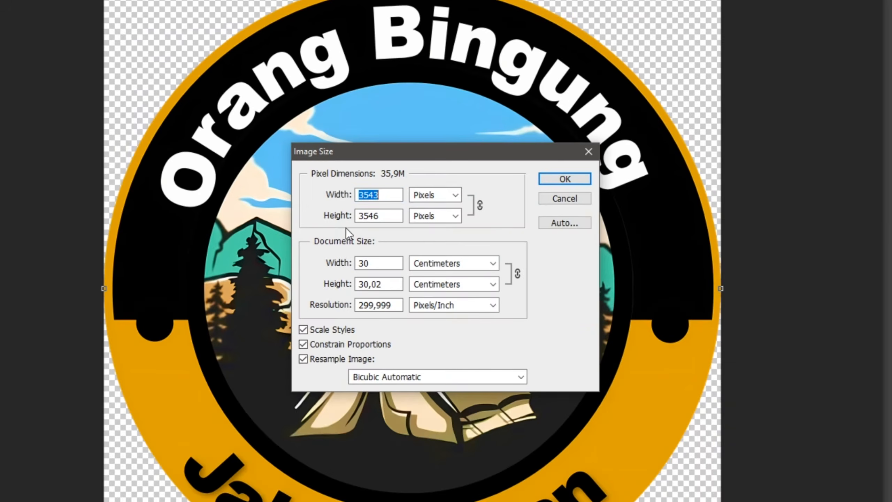
{"action": "left_click", "coordinate": [380, 263]}
{"action": "left_click_drag", "start_coordinate": [392, 305], "coordinate": [309, 309]}
{"action": "type", "text": "300"}
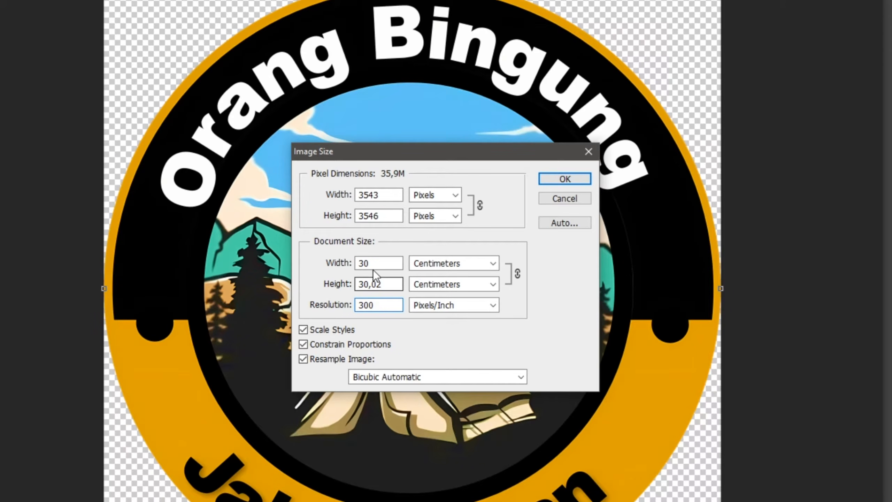
{"action": "double_click", "coordinate": [363, 263]}
{"action": "type", "text": "30"}
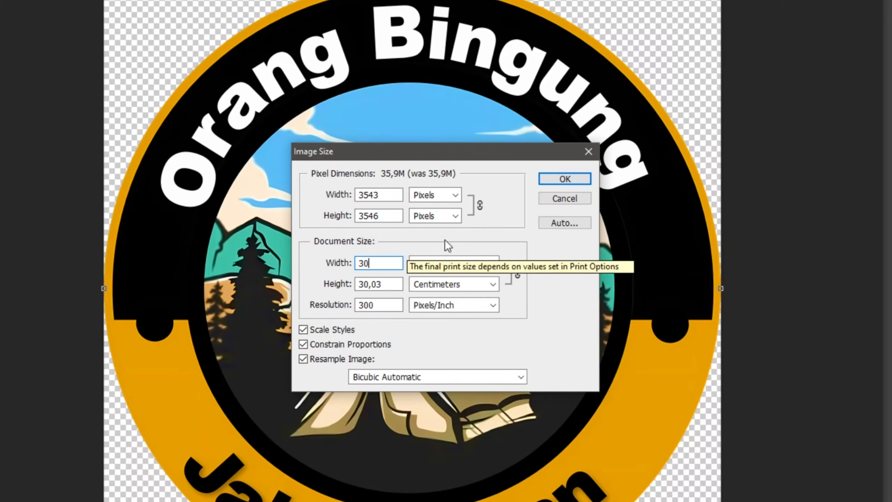
{"action": "left_click", "coordinate": [567, 179]}
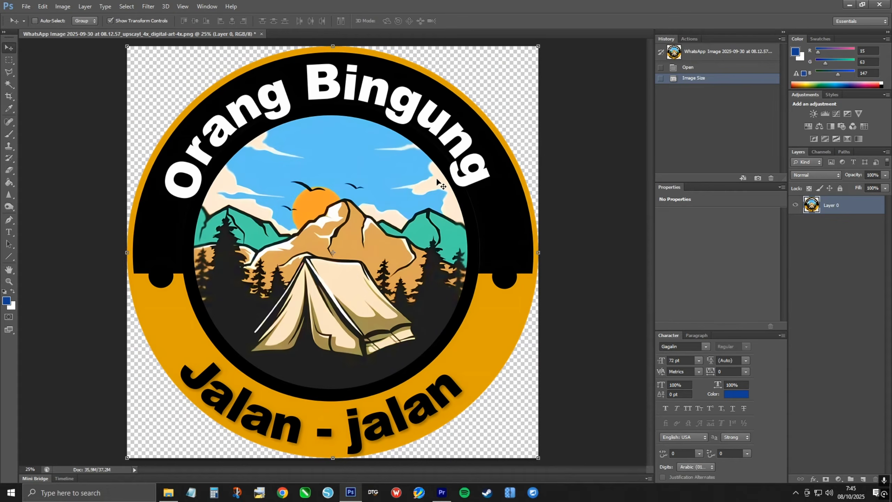
Save the logo as a PNG copy named tes in Downloads, with None / Fast compression and no interlacing.
{"action": "left_click", "coordinate": [26, 6]}
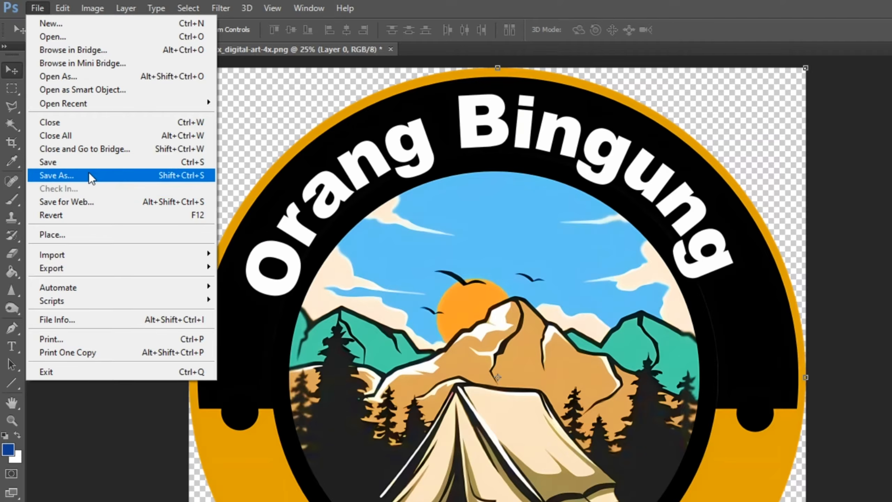
{"action": "left_click", "coordinate": [91, 176]}
{"action": "type", "text": "tes"}
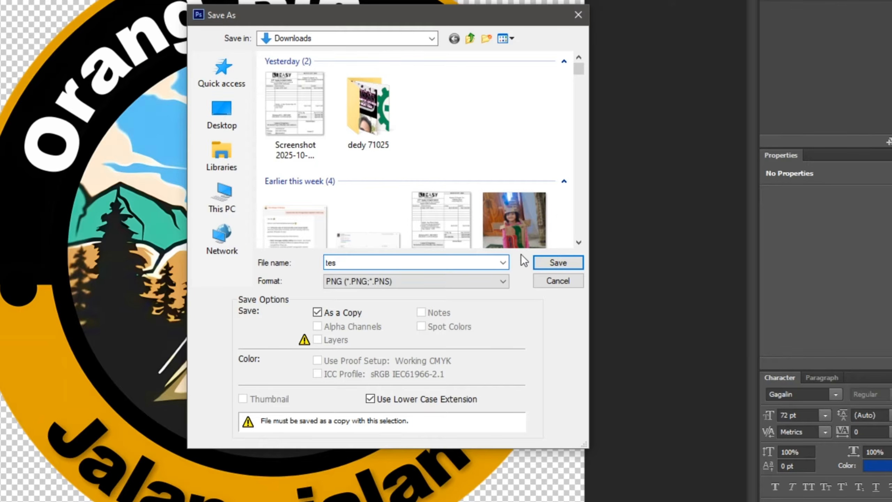
{"action": "left_click", "coordinate": [558, 263]}
{"action": "left_click", "coordinate": [307, 227]}
{"action": "left_click", "coordinate": [299, 277]}
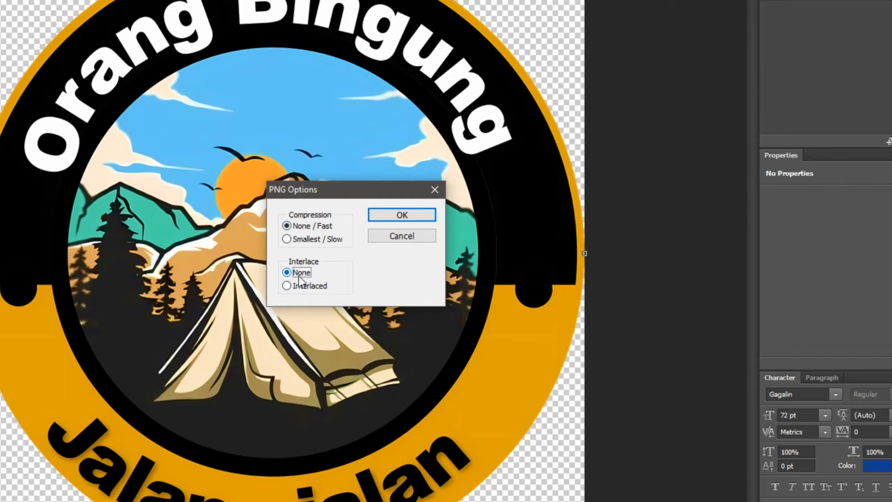
{"action": "left_click", "coordinate": [402, 214]}
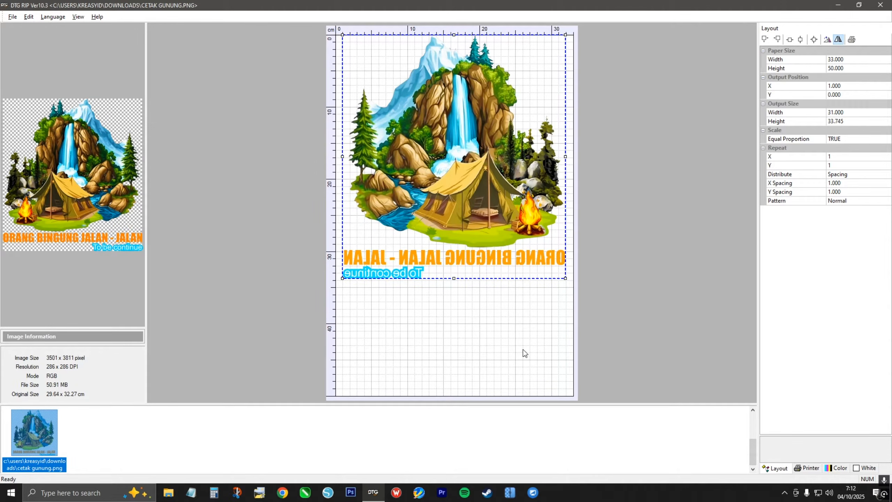
Switch to DTG RIP and look through the printer, color, white and layout settings for the mountain artwork.
{"action": "left_click", "coordinate": [805, 468]}
{"action": "left_click", "coordinate": [784, 470]}
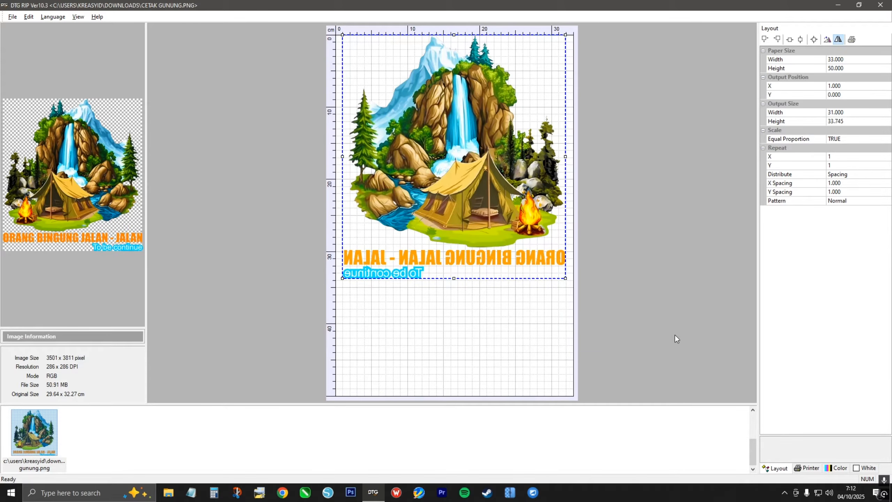
{"action": "left_click", "coordinate": [808, 469]}
{"action": "left_click", "coordinate": [838, 468]}
{"action": "left_click", "coordinate": [780, 470]}
{"action": "left_click", "coordinate": [807, 469]}
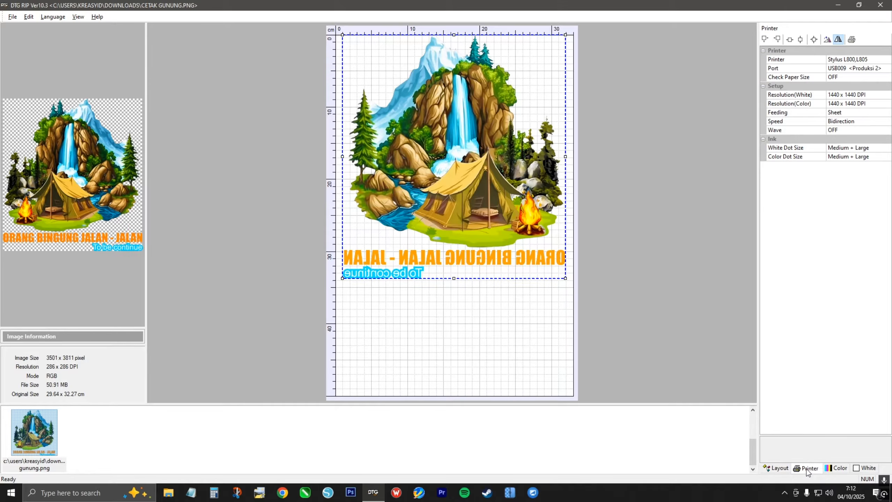
{"action": "left_click", "coordinate": [838, 468]}
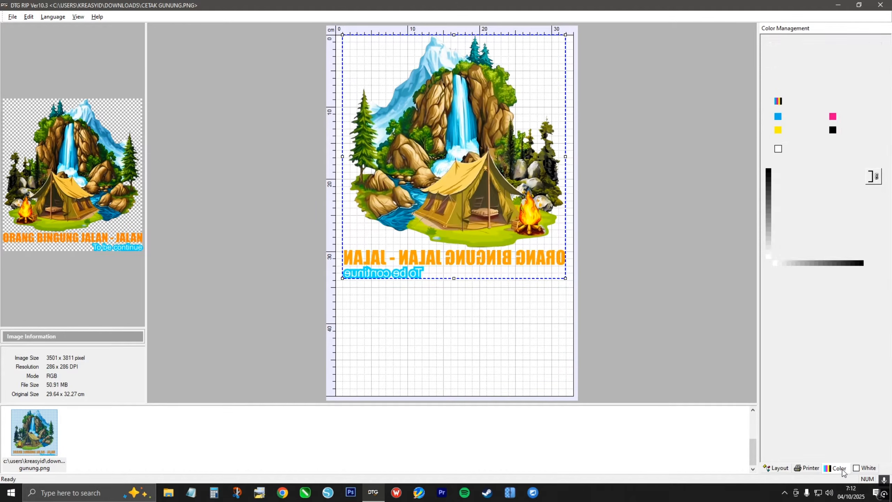
{"action": "left_click", "coordinate": [868, 468]}
{"action": "left_click", "coordinate": [778, 470]}
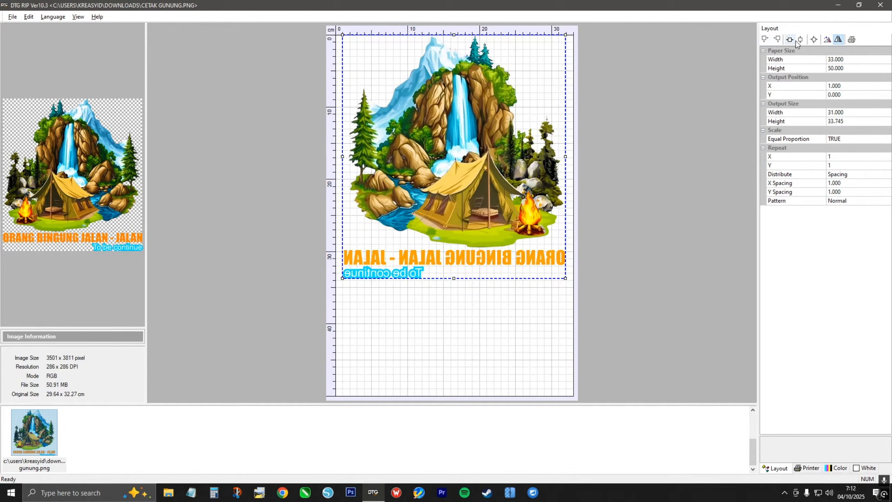
Turn mirroring of the mountain artwork off and back on.
{"action": "left_click", "coordinate": [840, 40]}
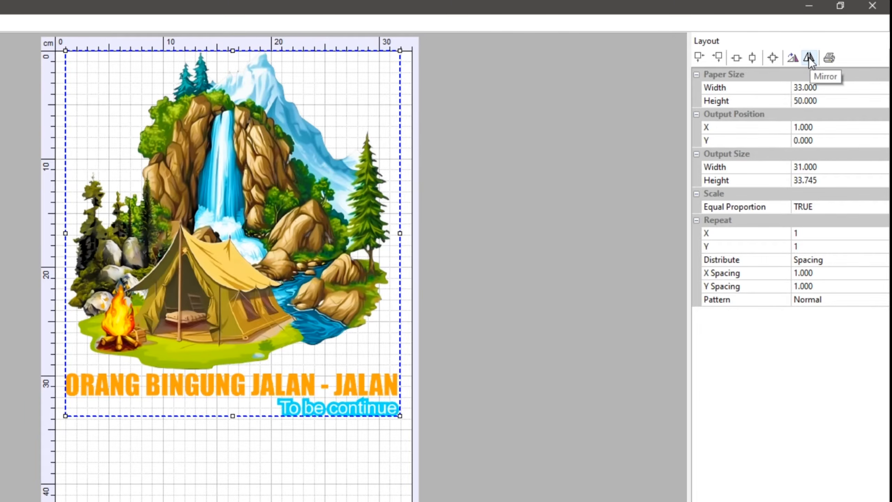
{"action": "left_click", "coordinate": [839, 39]}
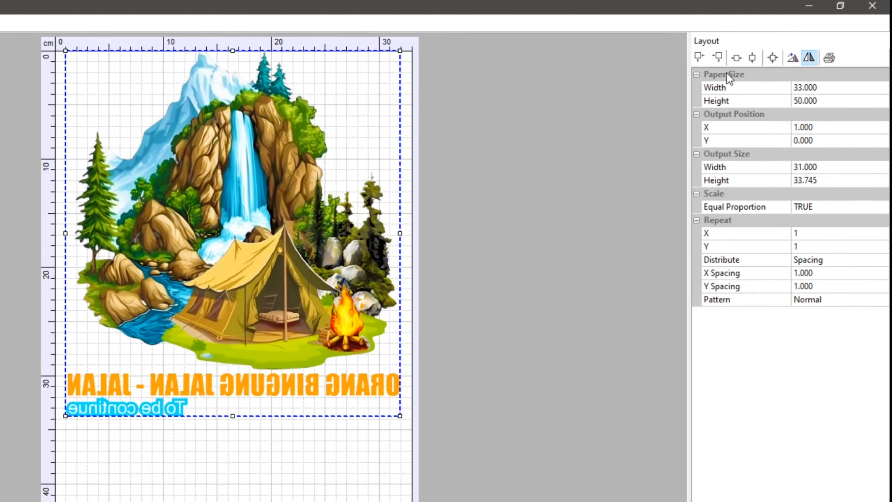
Try paper widths of 33 cm and 30 cm for the print layout.
{"action": "left_click", "coordinate": [791, 88]}
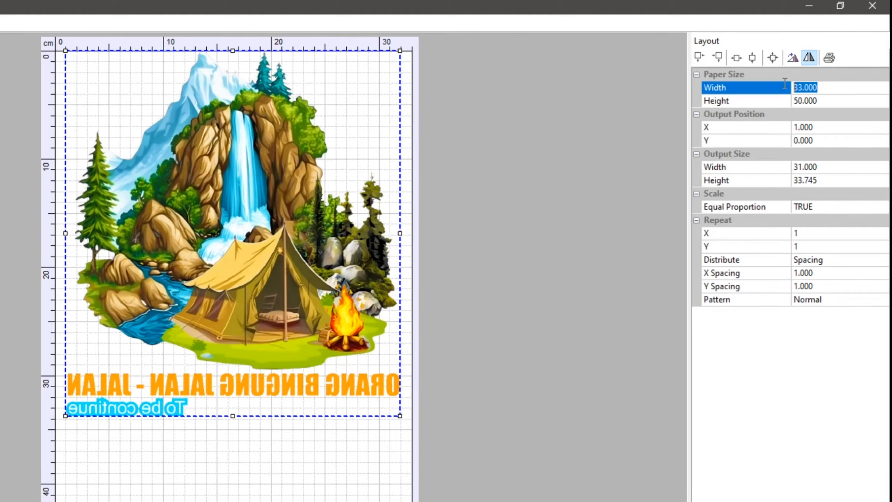
{"action": "type", "text": "33"}
{"action": "key", "text": "Return"}
{"action": "left_click", "coordinate": [839, 90]}
{"action": "type", "text": "30"}
{"action": "key", "text": "Return"}
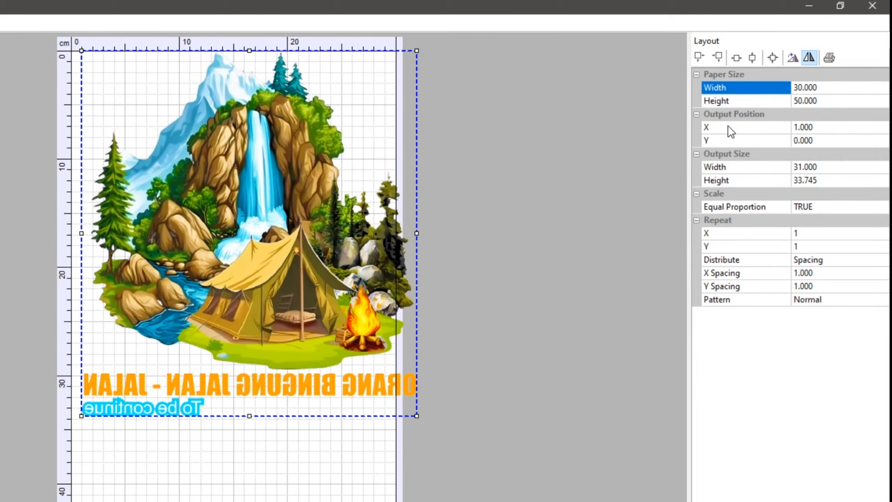
Set the paper width to 33 cm.
{"action": "left_click", "coordinate": [838, 101]}
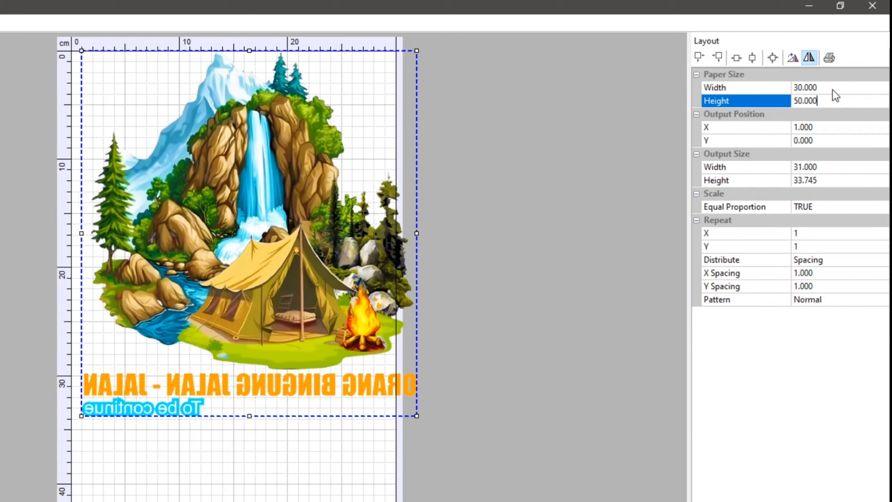
{"action": "left_click", "coordinate": [754, 88]}
{"action": "type", "text": "33"}
{"action": "key", "text": "Return"}
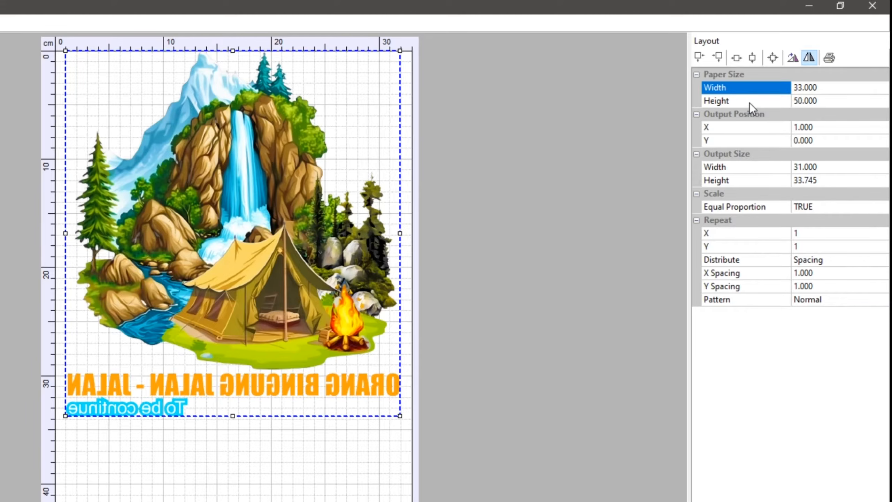
{"action": "left_click", "coordinate": [750, 102]}
{"action": "left_click", "coordinate": [754, 88]}
{"action": "left_click", "coordinate": [773, 103]}
{"action": "left_click", "coordinate": [765, 90]}
{"action": "left_click", "coordinate": [766, 103]}
{"action": "left_click_drag", "start_coordinate": [826, 104], "coordinate": [759, 108]}
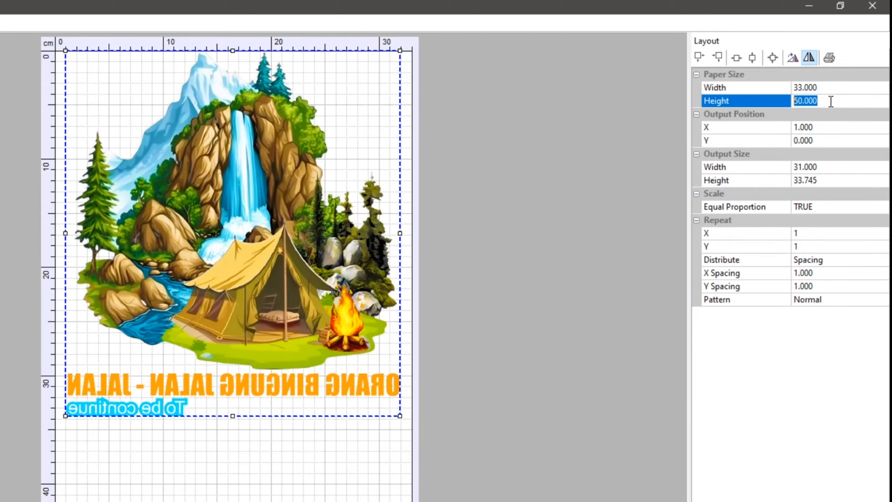
{"action": "left_click", "coordinate": [819, 101]}
{"action": "left_click_drag", "start_coordinate": [822, 101], "coordinate": [794, 101]}
{"action": "left_click", "coordinate": [512, 284]}
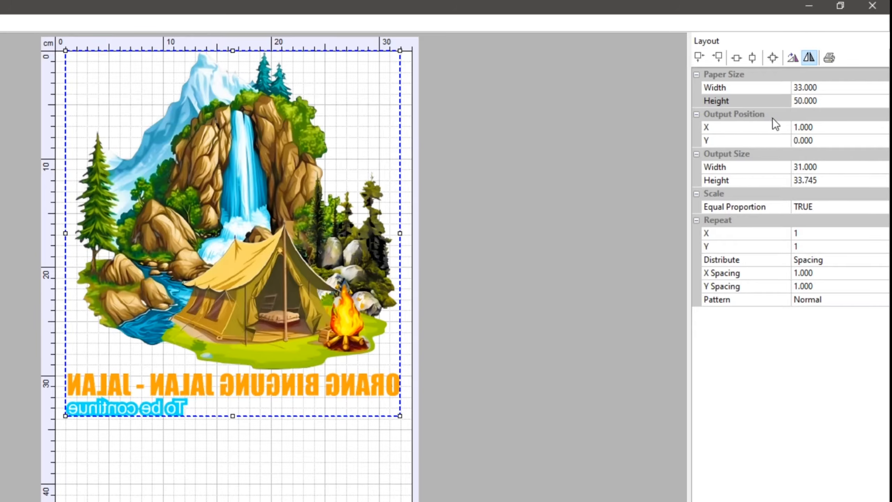
{"action": "left_click", "coordinate": [829, 100]}
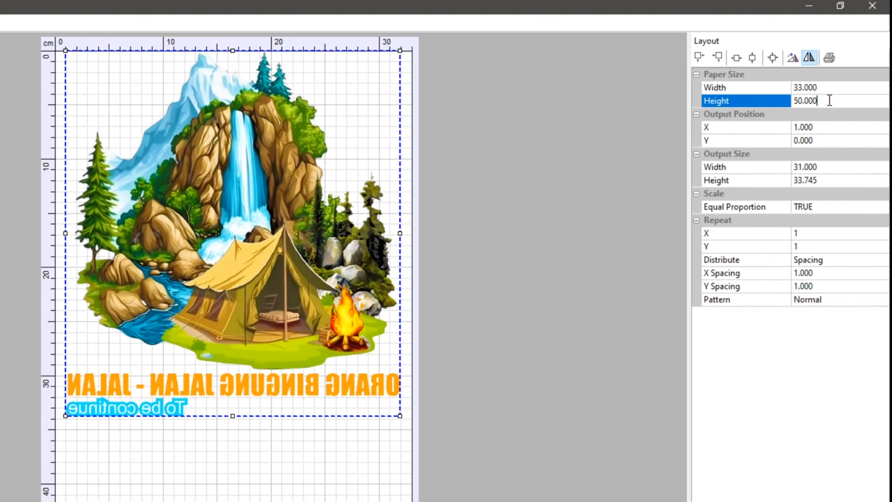
Try paper heights of 114 cm, 100 cm and 80 cm for the print layout.
{"action": "left_click", "coordinate": [720, 101]}
{"action": "type", "text": "114"}
{"action": "key", "text": "Return"}
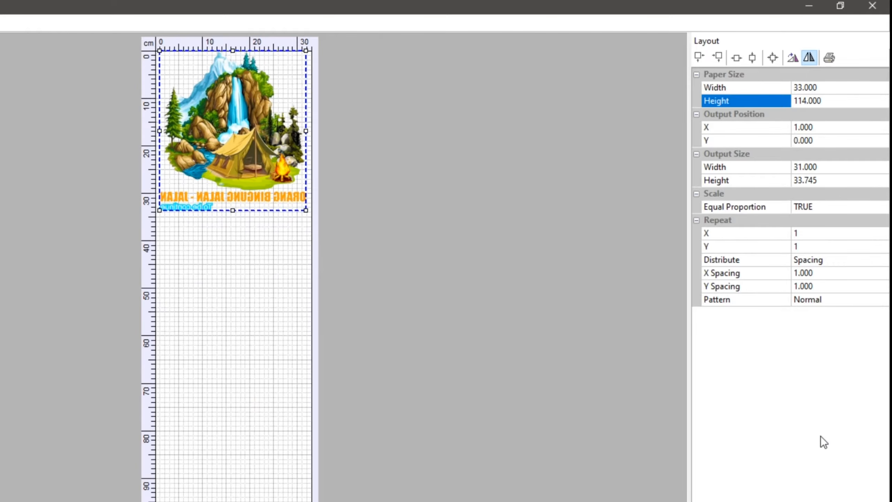
{"action": "left_click", "coordinate": [764, 100]}
{"action": "type", "text": "100"}
{"action": "key", "text": "Return"}
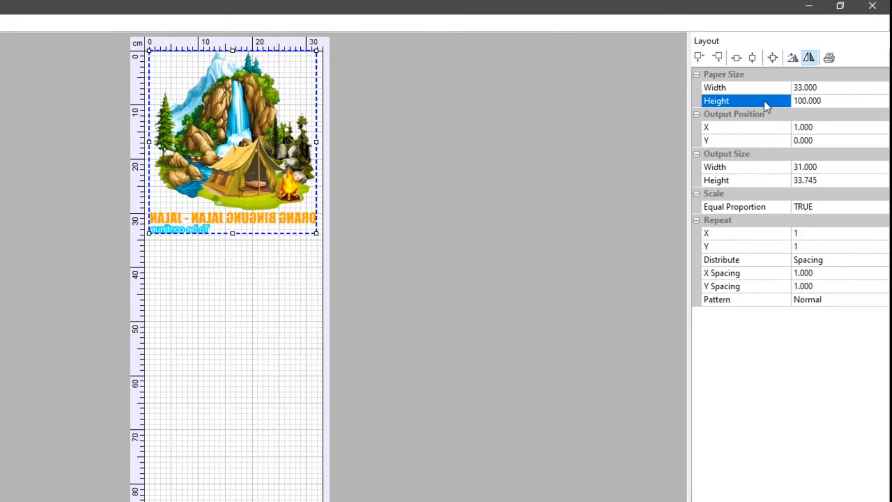
{"action": "left_click", "coordinate": [840, 101]}
{"action": "type", "text": "80"}
{"action": "key", "text": "Return"}
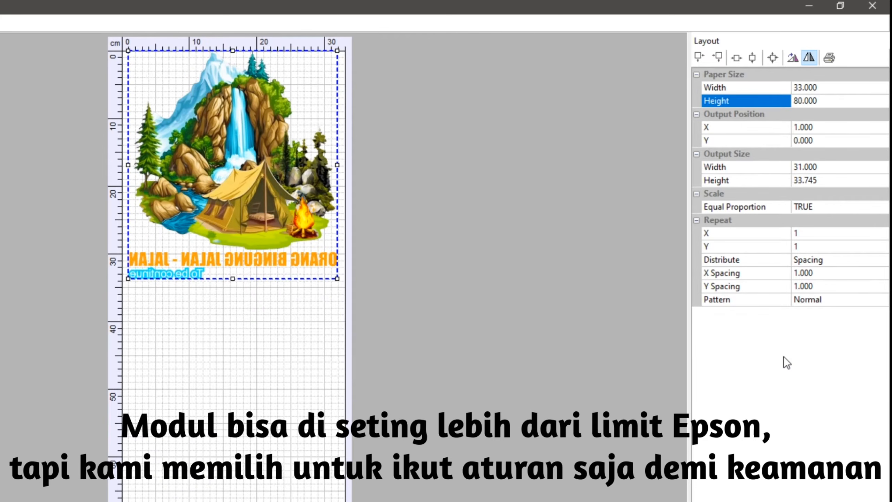
Set the paper height to 50 cm.
{"action": "left_click_drag", "start_coordinate": [824, 101], "coordinate": [786, 102]}
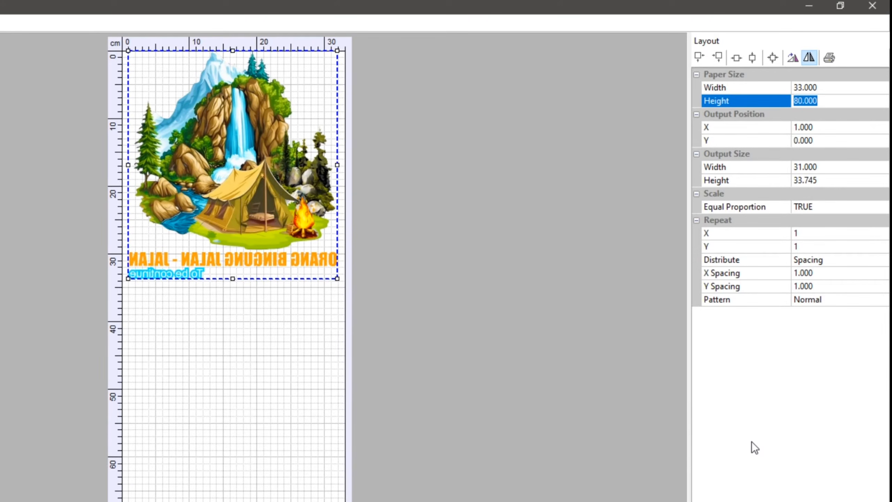
{"action": "type", "text": "50"}
{"action": "key", "text": "Return"}
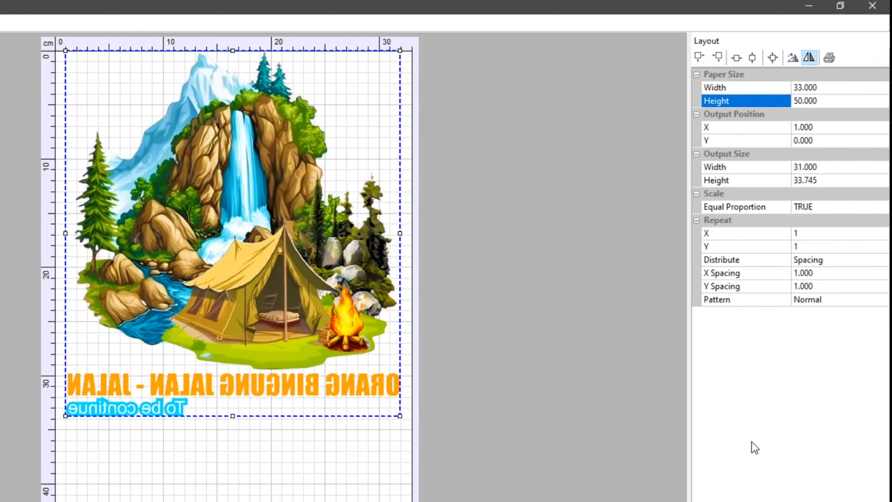
{"action": "left_click", "coordinate": [835, 102]}
{"action": "left_click_drag", "start_coordinate": [823, 99], "coordinate": [737, 106]}
{"action": "type", "text": "50"}
{"action": "key", "text": "Return"}
Set the artwork's output X position to 0 so it starts at the paper's left edge.
{"action": "left_click", "coordinate": [825, 128]}
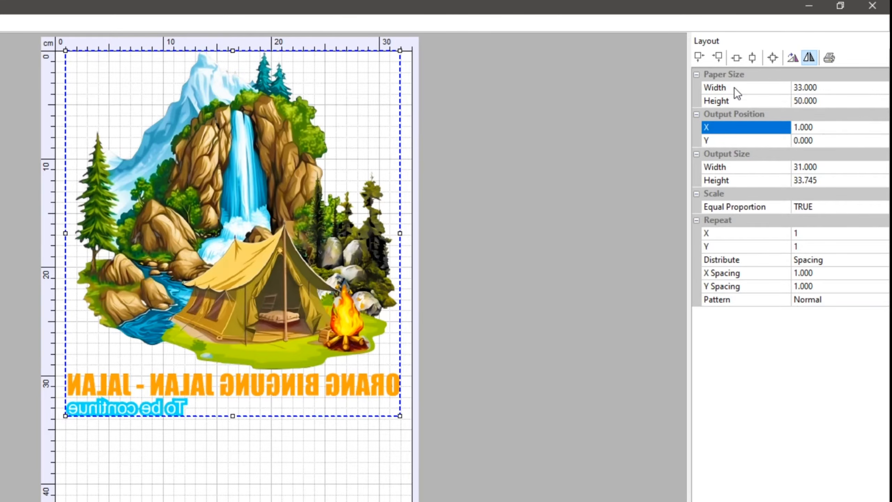
{"action": "left_click", "coordinate": [828, 145]}
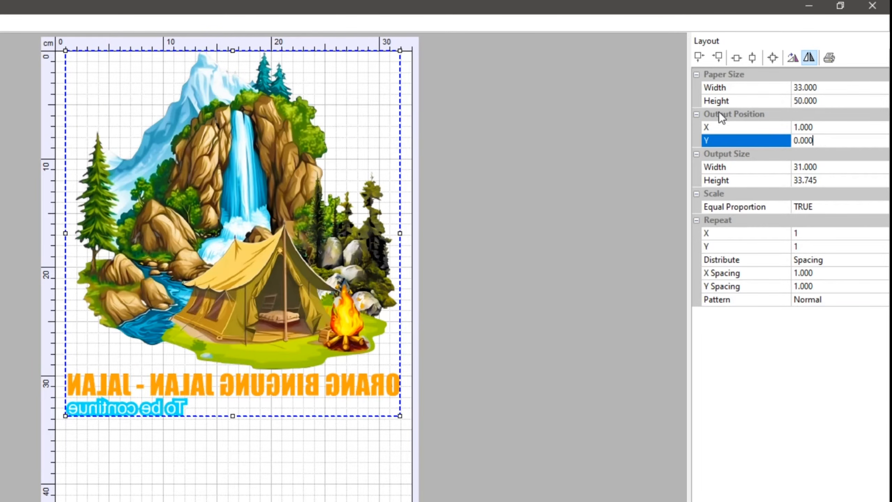
{"action": "left_click", "coordinate": [821, 128]}
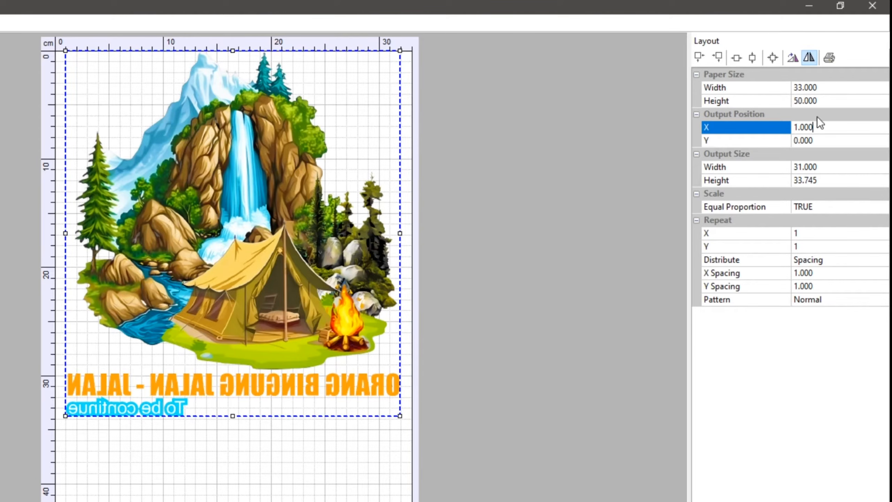
{"action": "left_click_drag", "start_coordinate": [832, 126], "coordinate": [724, 138]}
{"action": "type", "text": "0"}
{"action": "key", "text": "Return"}
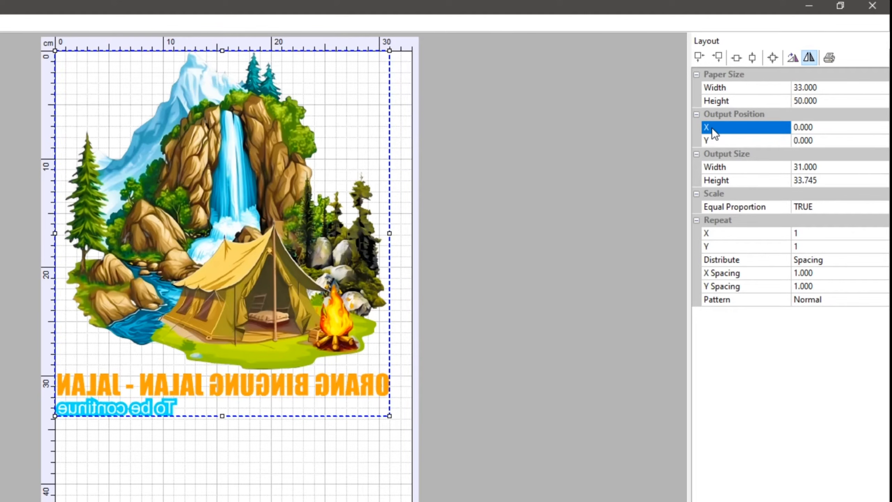
Try an output Y position of 5 cm for the artwork, and return it to 0.
{"action": "left_click", "coordinate": [721, 142]}
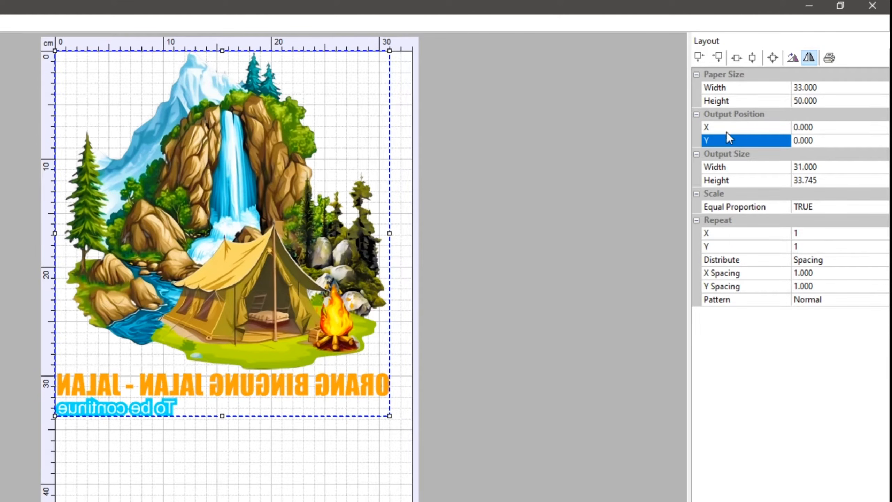
{"action": "left_click", "coordinate": [812, 142]}
{"action": "type", "text": "5"}
{"action": "left_click", "coordinate": [768, 434]}
{"action": "left_click_drag", "start_coordinate": [828, 142], "coordinate": [787, 142]}
{"action": "type", "text": "0"}
{"action": "left_click", "coordinate": [747, 479]}
Set the artwork's output Y position to 3 cm.
{"action": "left_click", "coordinate": [740, 123]}
{"action": "left_click", "coordinate": [748, 142]}
{"action": "left_click", "coordinate": [829, 133]}
{"action": "left_click", "coordinate": [824, 141]}
{"action": "type", "text": "3"}
{"action": "key", "text": "Return"}
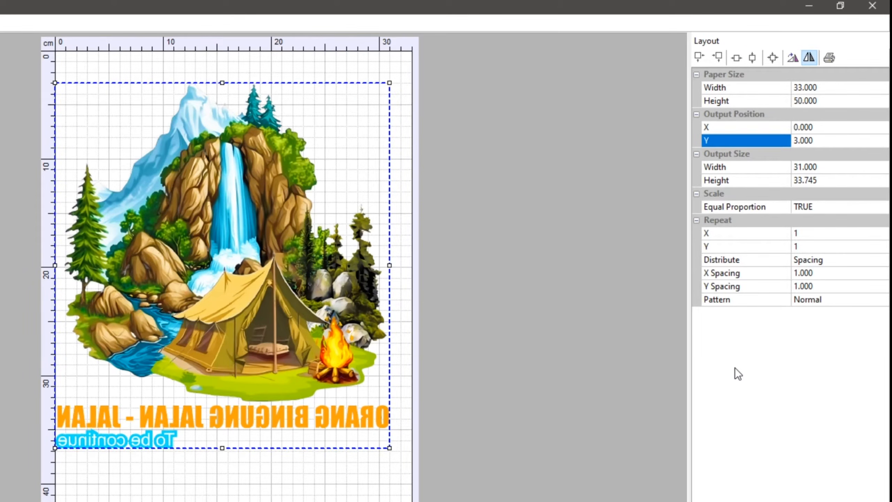
{"action": "left_click", "coordinate": [741, 126]}
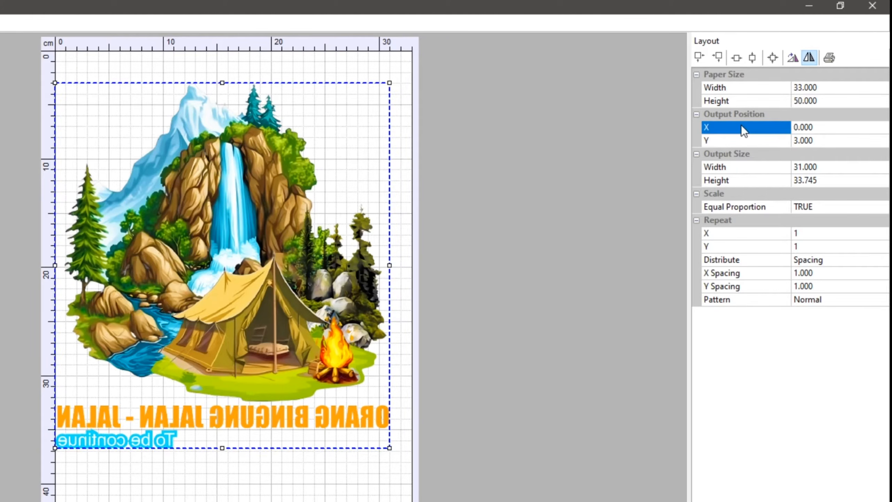
{"action": "left_click", "coordinate": [743, 167]}
{"action": "left_click", "coordinate": [749, 184]}
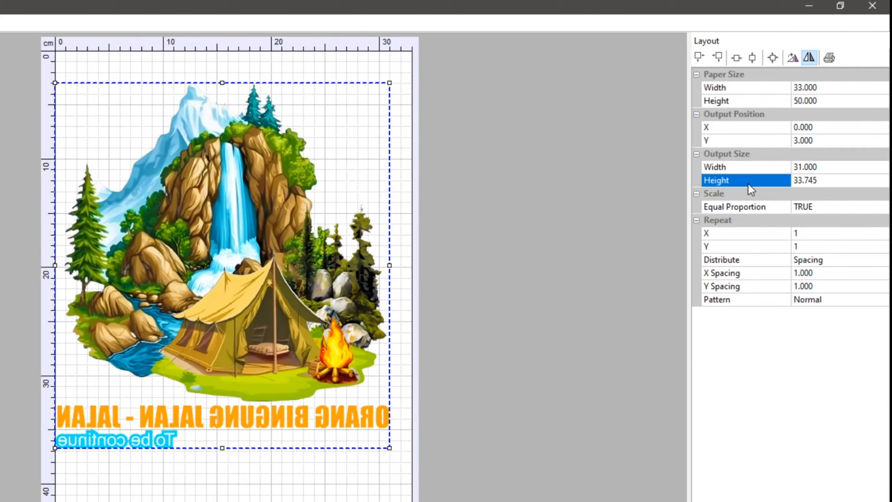
{"action": "left_click", "coordinate": [747, 171]}
{"action": "left_click", "coordinate": [748, 180]}
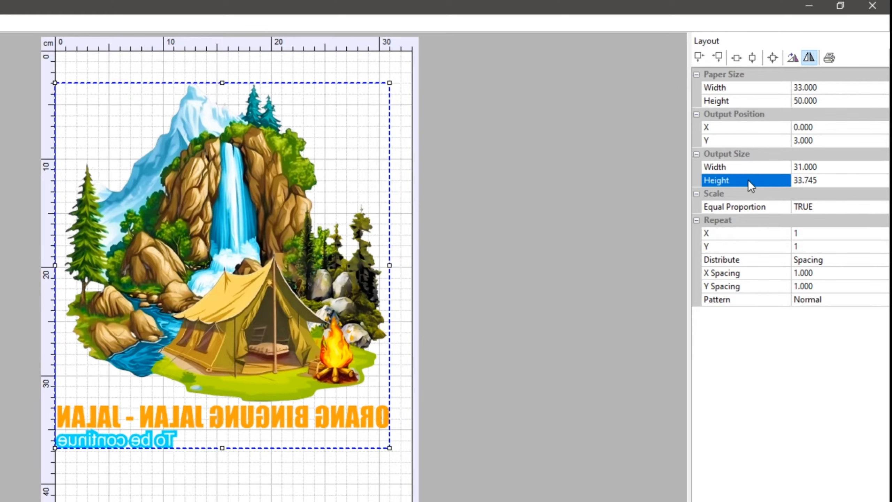
Try output widths of 25 and 10 cm for the artwork, and return the width to 31 cm.
{"action": "left_click", "coordinate": [270, 201]}
{"action": "left_click", "coordinate": [841, 168]}
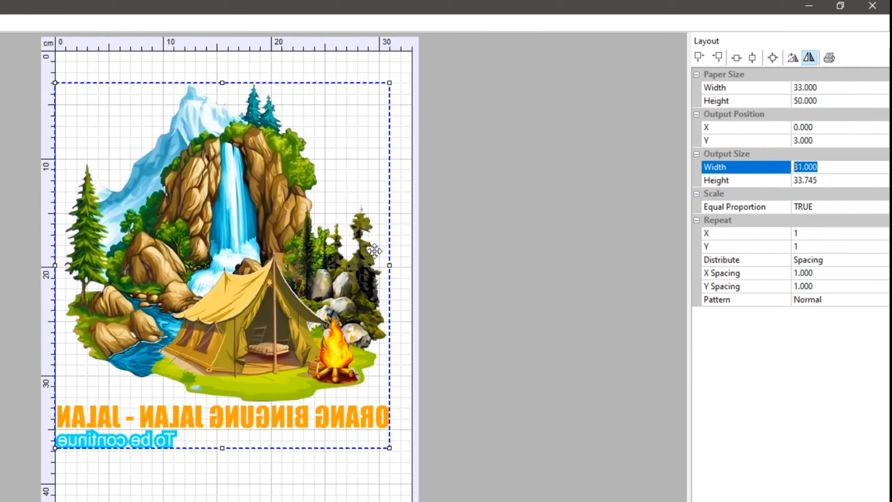
{"action": "type", "text": "25"}
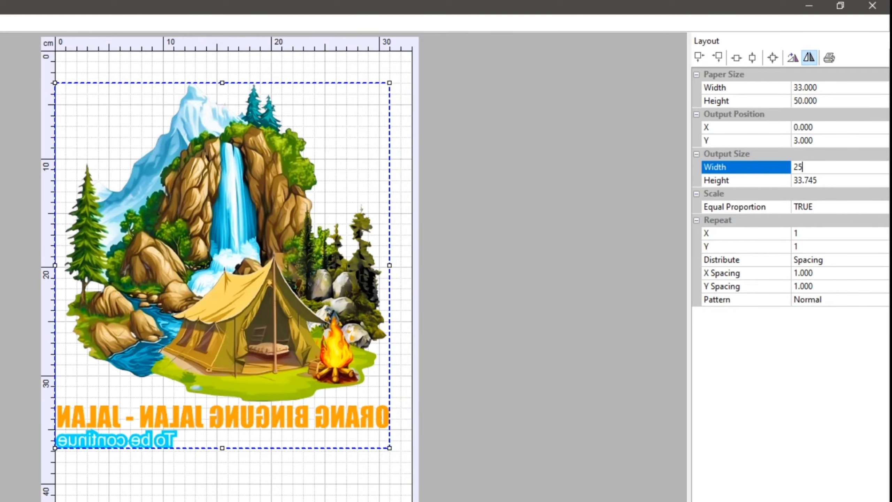
{"action": "key", "text": "Return"}
{"action": "left_click", "coordinate": [835, 168]}
{"action": "type", "text": "10"}
{"action": "key", "text": "Return"}
{"action": "left_click", "coordinate": [842, 171]}
{"action": "type", "text": "321"}
{"action": "key", "text": "ctrl+a"}
{"action": "type", "text": "31"}
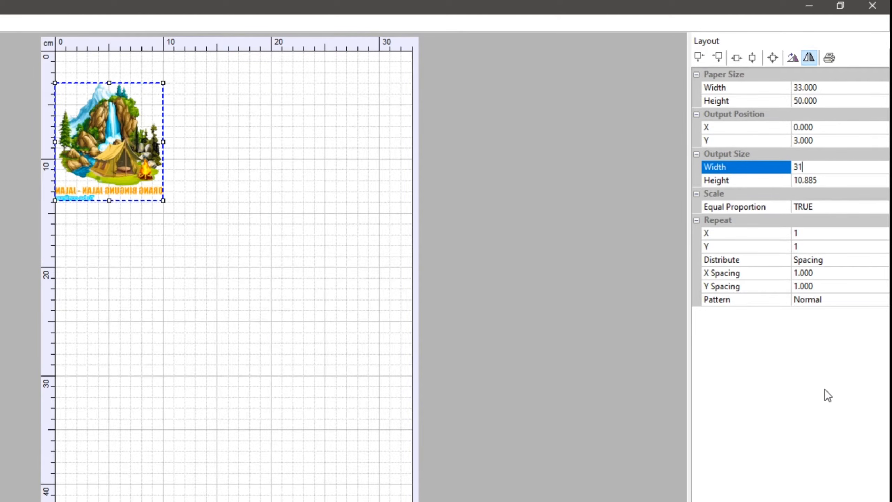
{"action": "key", "text": "Return"}
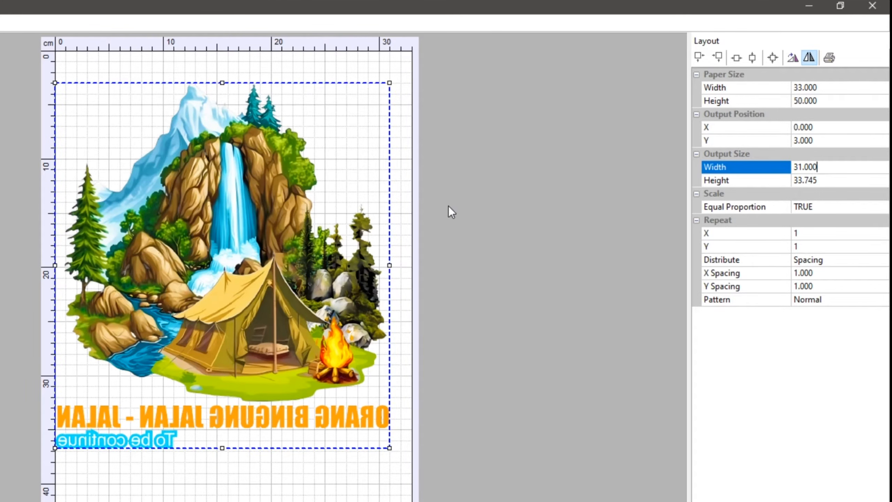
Try 25 cm for both the output width and the paper width, and restore them to 31 and 33 cm.
{"action": "left_click", "coordinate": [849, 166]}
{"action": "type", "text": "25"}
{"action": "key", "text": "Return"}
{"action": "left_click", "coordinate": [719, 87]}
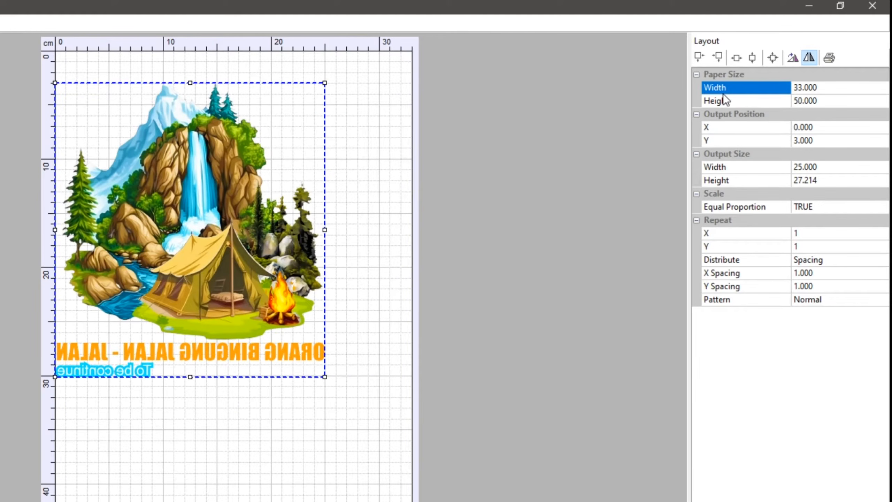
{"action": "left_click", "coordinate": [827, 88]}
{"action": "type", "text": "25"}
{"action": "key", "text": "Return"}
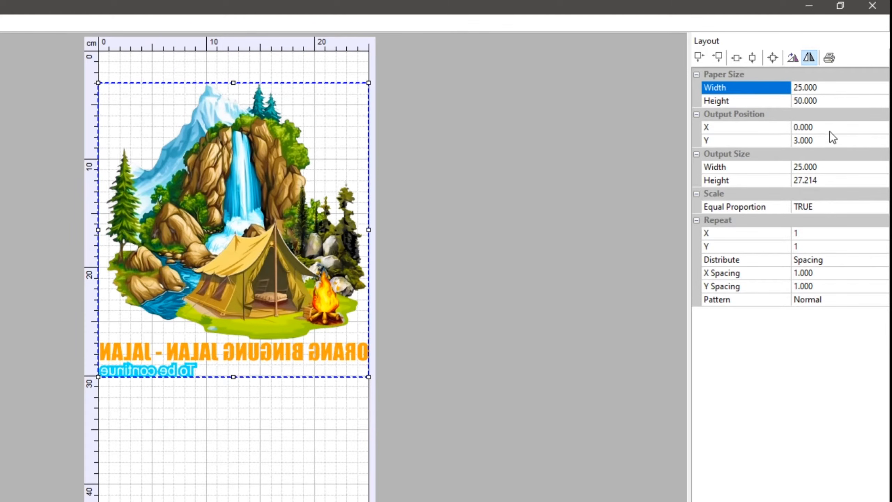
{"action": "left_click", "coordinate": [831, 87]}
{"action": "type", "text": "33"}
{"action": "key", "text": "Return"}
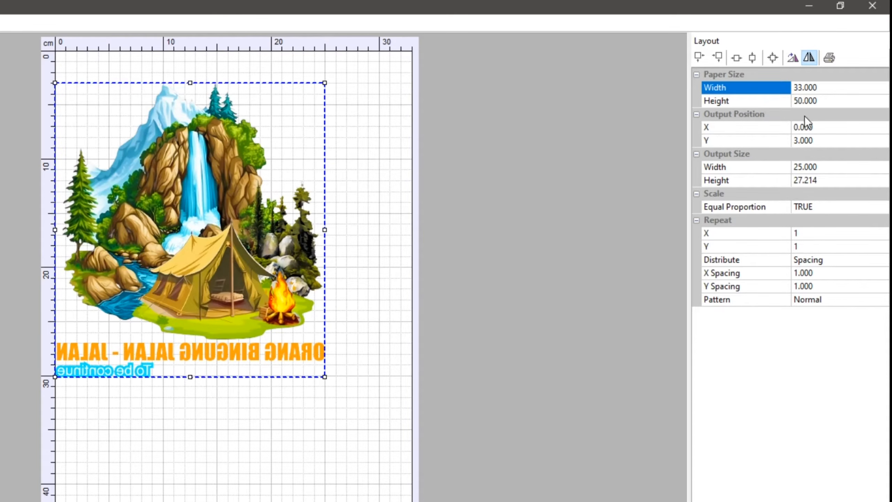
{"action": "left_click", "coordinate": [831, 166]}
{"action": "type", "text": "31"}
{"action": "key", "text": "Return"}
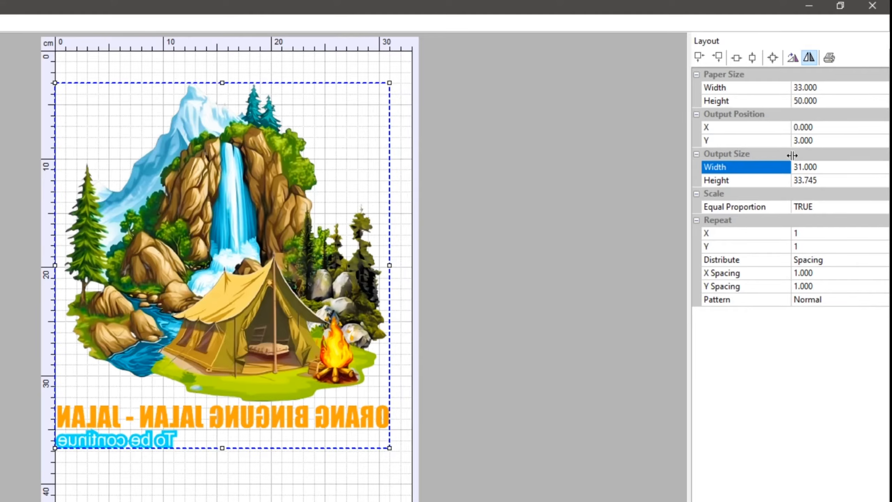
Try 10 cm for the output width and the paper width, and restore them to 31 and 33 cm.
{"action": "type", "text": "10"}
{"action": "key", "text": "Return"}
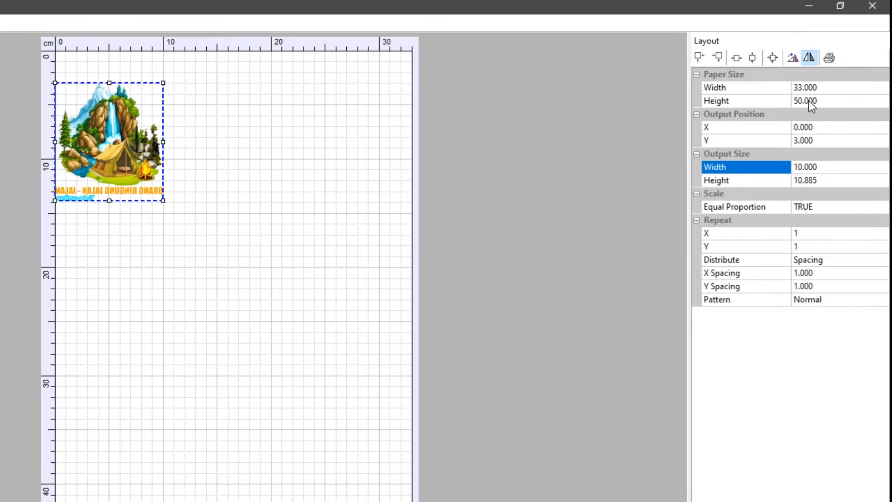
{"action": "left_click", "coordinate": [826, 88]}
{"action": "type", "text": "10"}
{"action": "key", "text": "Return"}
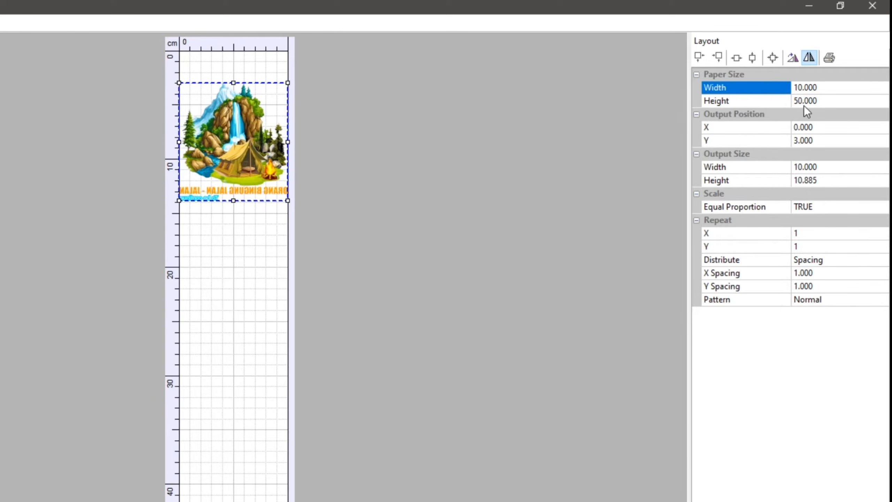
{"action": "type", "text": "33"}
{"action": "key", "text": "Return"}
{"action": "left_click", "coordinate": [816, 170]}
{"action": "type", "text": "31"}
{"action": "key", "text": "Return"}
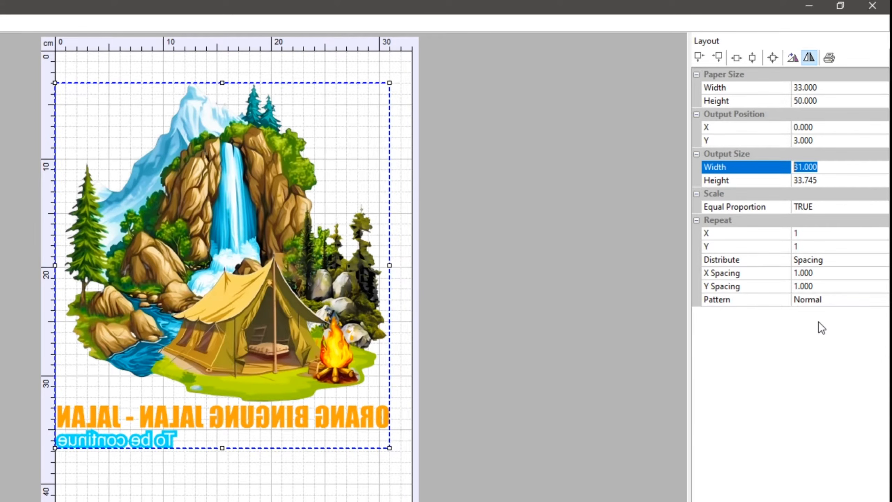
{"action": "left_click", "coordinate": [824, 167]}
{"action": "left_click_drag", "start_coordinate": [832, 168], "coordinate": [761, 168]}
{"action": "left_click", "coordinate": [846, 165]}
{"action": "left_click_drag", "start_coordinate": [827, 168], "coordinate": [747, 169]}
{"action": "left_click", "coordinate": [230, 250]}
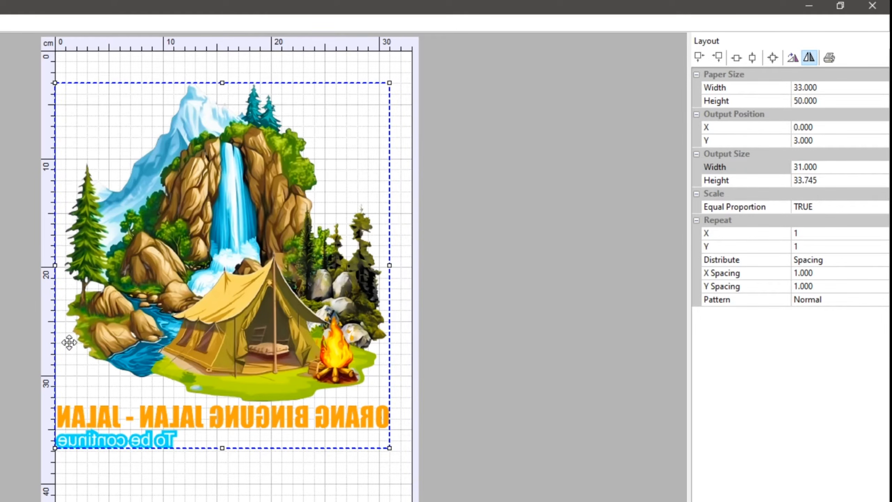
Enter 0 again as the artwork's output X position.
{"action": "left_click", "coordinate": [825, 128]}
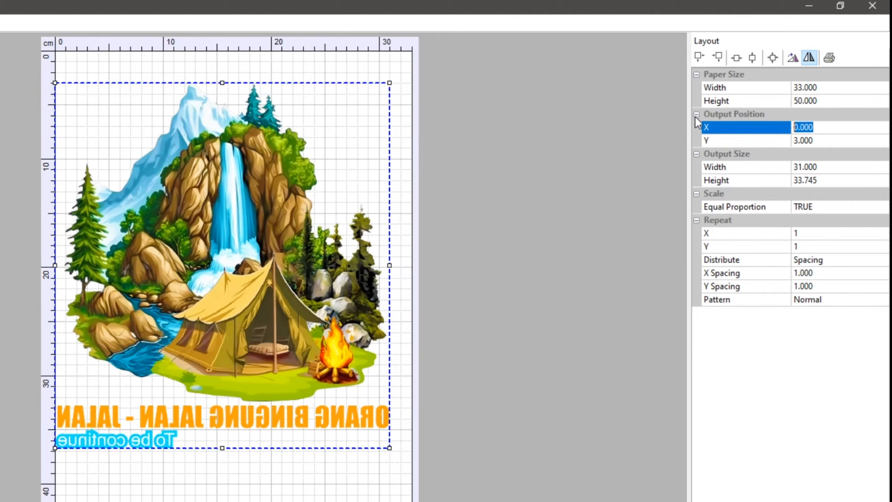
{"action": "type", "text": "0"}
{"action": "key", "text": "Return"}
Switch Equal Proportion to FALSE and back to TRUE, and try resizing the artwork proportionally to about 32.1 by 34.9 cm.
{"action": "left_click", "coordinate": [821, 210]}
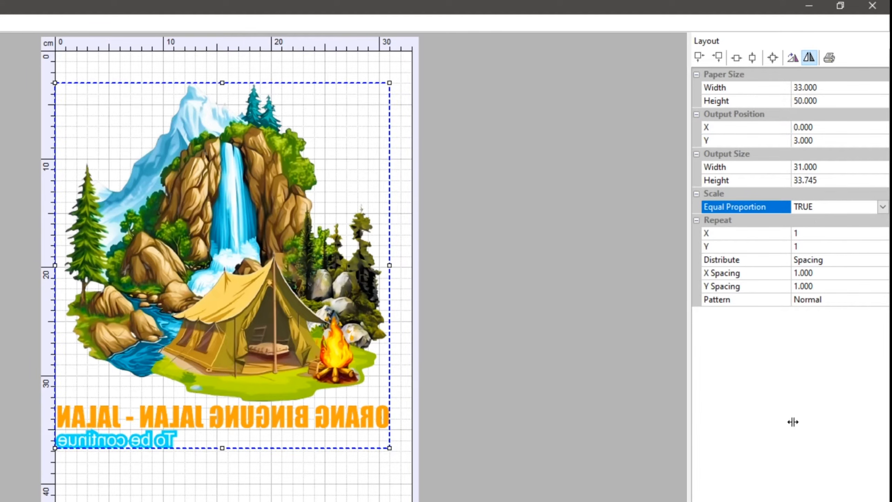
{"action": "left_click", "coordinate": [883, 208]}
{"action": "left_click", "coordinate": [831, 233]}
{"action": "left_click", "coordinate": [883, 207]}
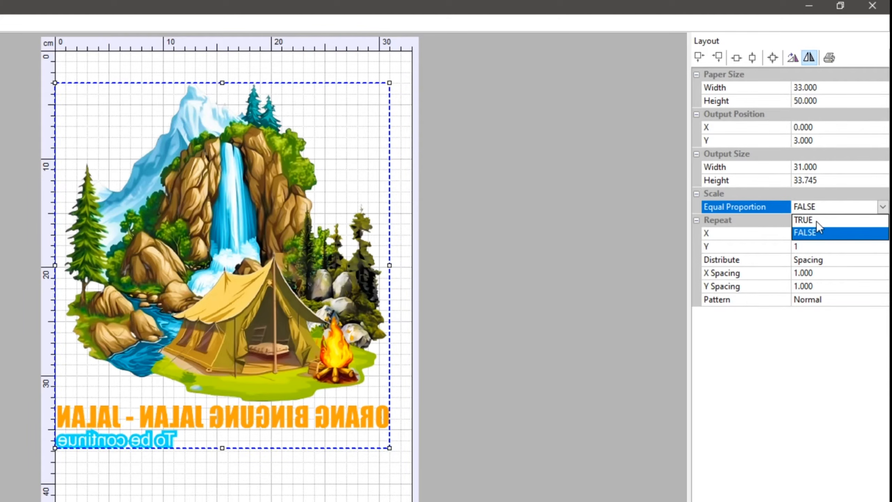
{"action": "left_click", "coordinate": [817, 222]}
{"action": "left_click_drag", "start_coordinate": [390, 448], "coordinate": [388, 404]}
{"action": "left_click_drag", "start_coordinate": [309, 365], "coordinate": [401, 420]}
Set Equal Proportion to FALSE and try stretching the artwork's height and width freely.
{"action": "left_click", "coordinate": [883, 207]}
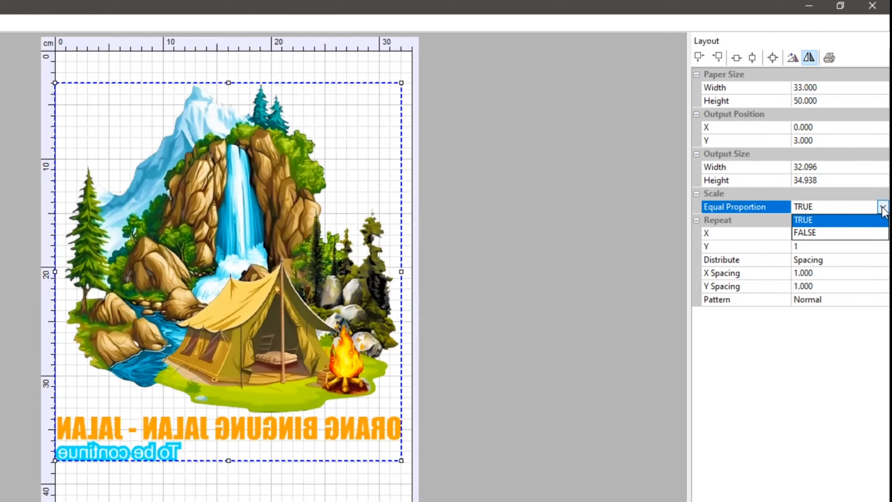
{"action": "left_click", "coordinate": [822, 232]}
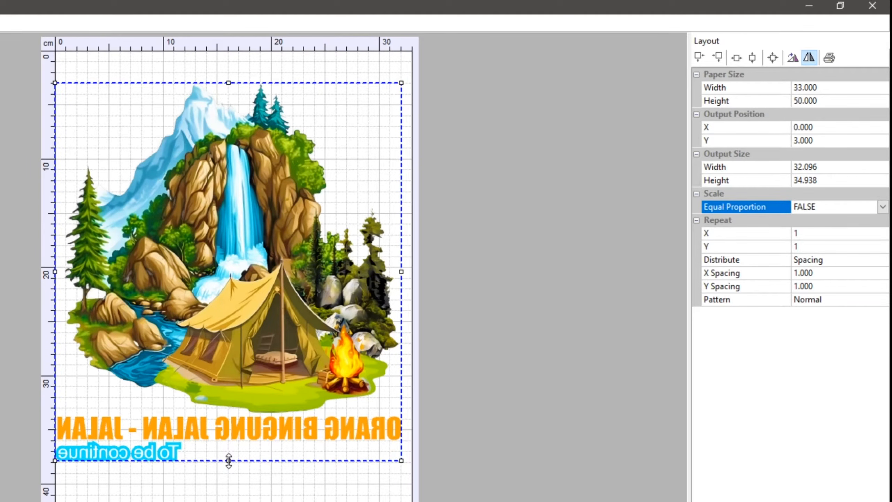
{"action": "left_click_drag", "start_coordinate": [228, 461], "coordinate": [235, 219]}
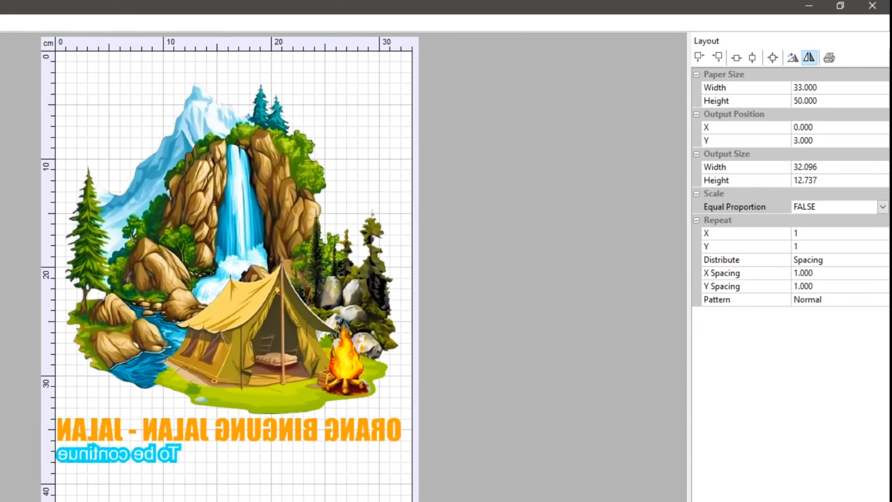
{"action": "left_click_drag", "start_coordinate": [235, 371], "coordinate": [236, 489]}
{"action": "left_click_drag", "start_coordinate": [402, 489], "coordinate": [547, 354]}
{"action": "left_click_drag", "start_coordinate": [555, 355], "coordinate": [396, 457]}
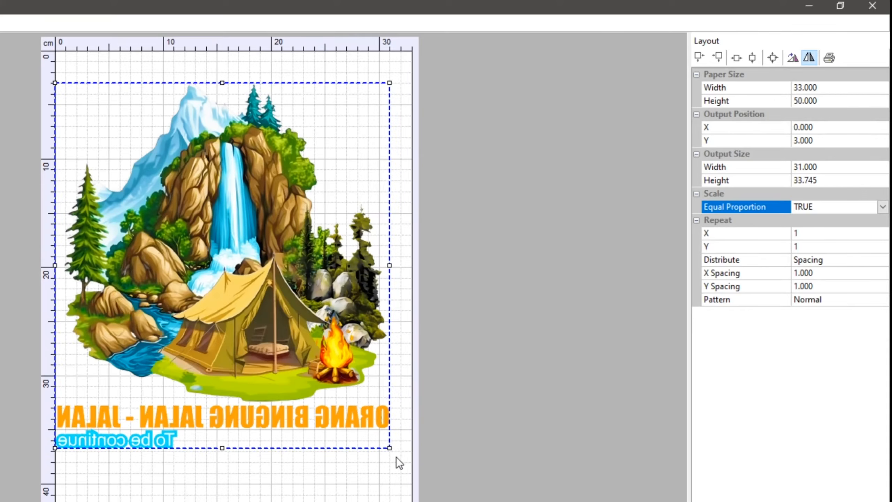
{"action": "left_click", "coordinate": [818, 207]}
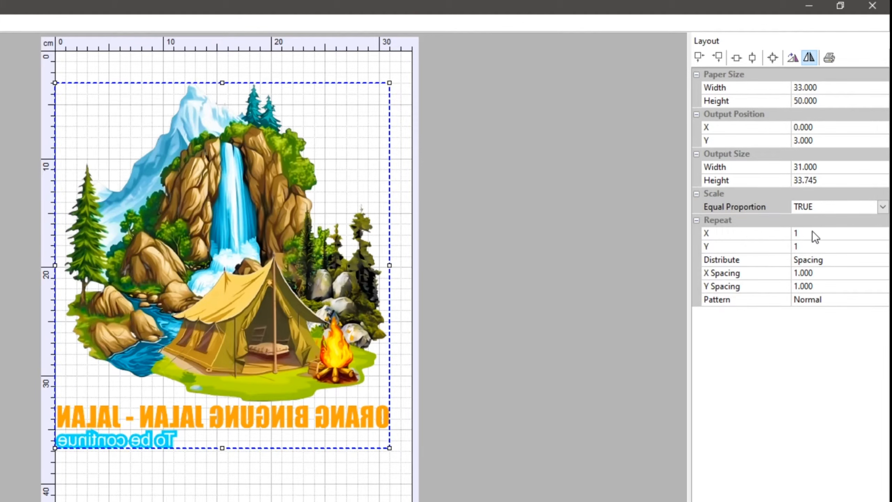
{"action": "left_click", "coordinate": [747, 234]}
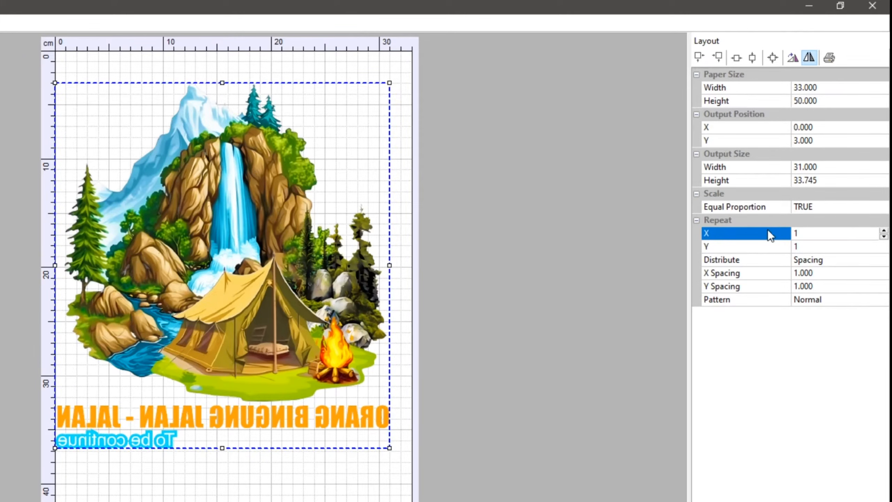
{"action": "left_click", "coordinate": [714, 246]}
{"action": "left_click", "coordinate": [720, 233]}
{"action": "left_click", "coordinate": [766, 248]}
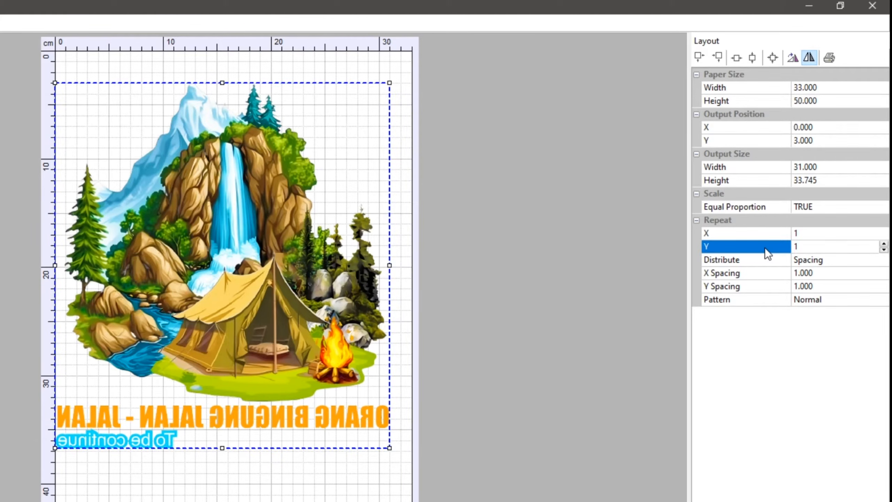
{"action": "left_click", "coordinate": [760, 233]}
Set the artwork's output width to 10 cm.
{"action": "left_click", "coordinate": [768, 168]}
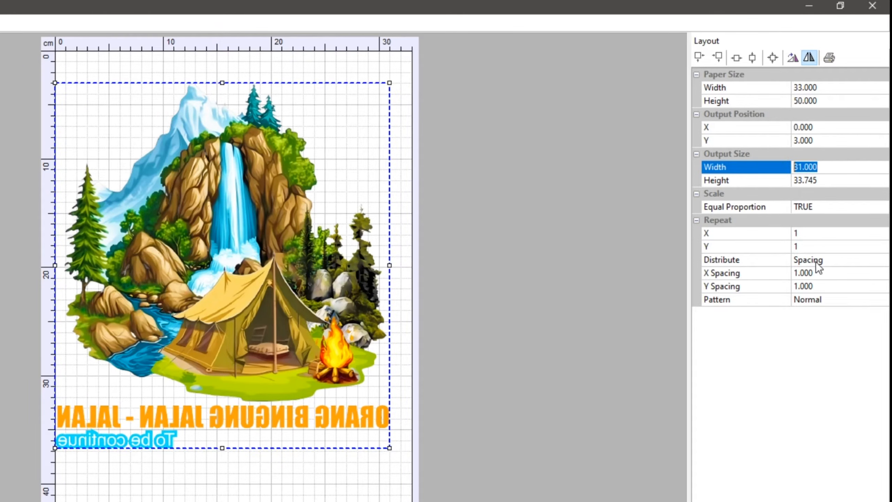
{"action": "type", "text": "10"}
{"action": "key", "text": "Return"}
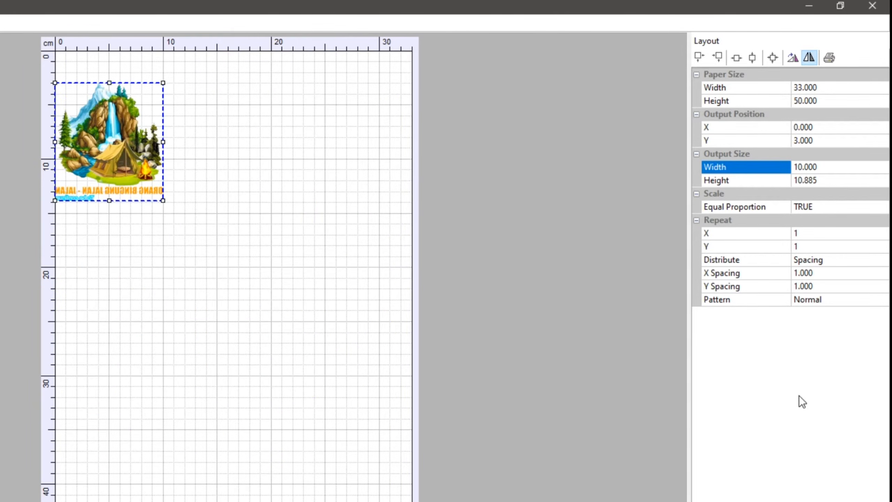
Try a horizontal repeat of 5 for the artwork, and set it to 3.
{"action": "left_click", "coordinate": [730, 235]}
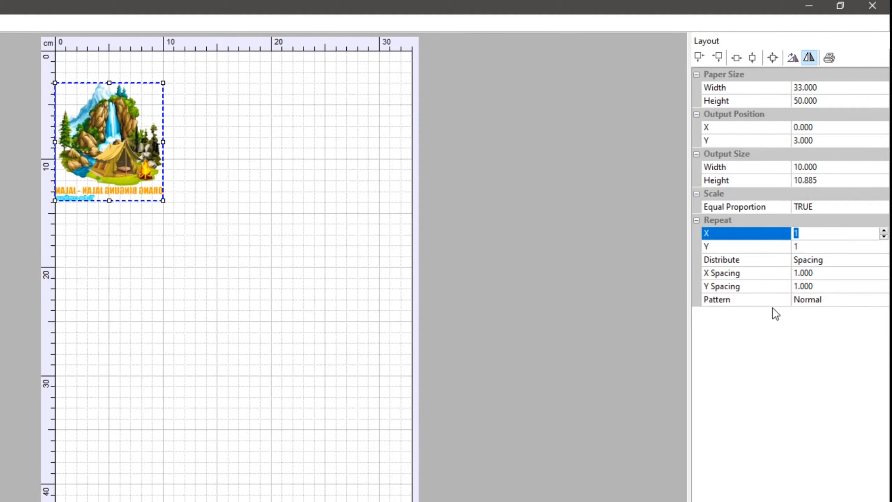
{"action": "type", "text": "5"}
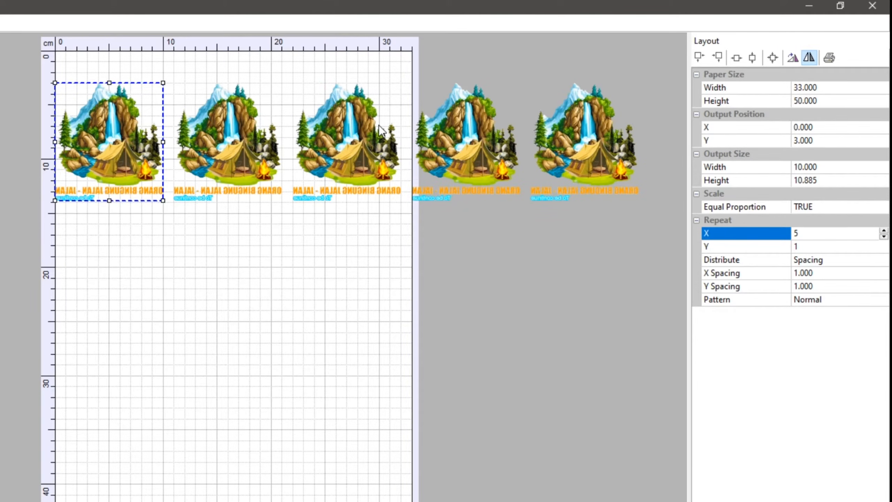
{"action": "left_click", "coordinate": [808, 234]}
{"action": "type", "text": "3"}
{"action": "key", "text": "Return"}
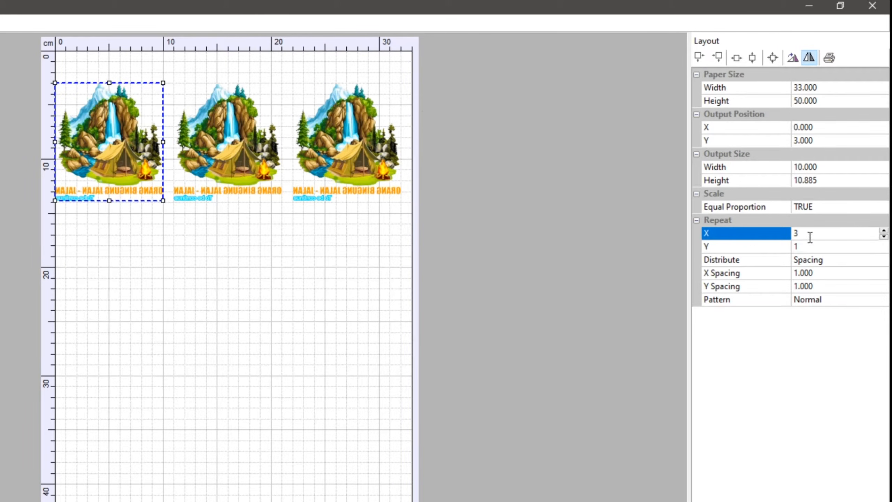
Try an output width of 9 cm for the artwork, and set it to 9.5 cm.
{"action": "left_click", "coordinate": [785, 168]}
{"action": "type", "text": "9"}
{"action": "key", "text": "Return"}
{"action": "type", "text": "9.5"}
{"action": "key", "text": "Return"}
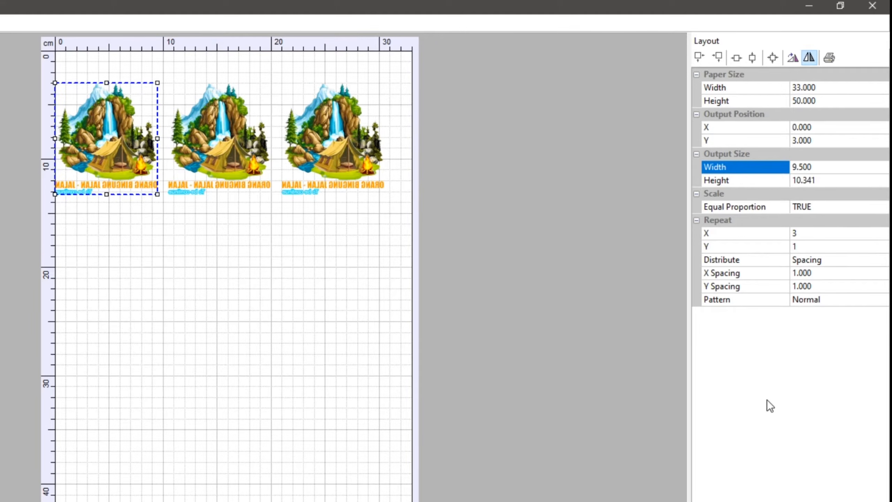
{"action": "left_click", "coordinate": [745, 234]}
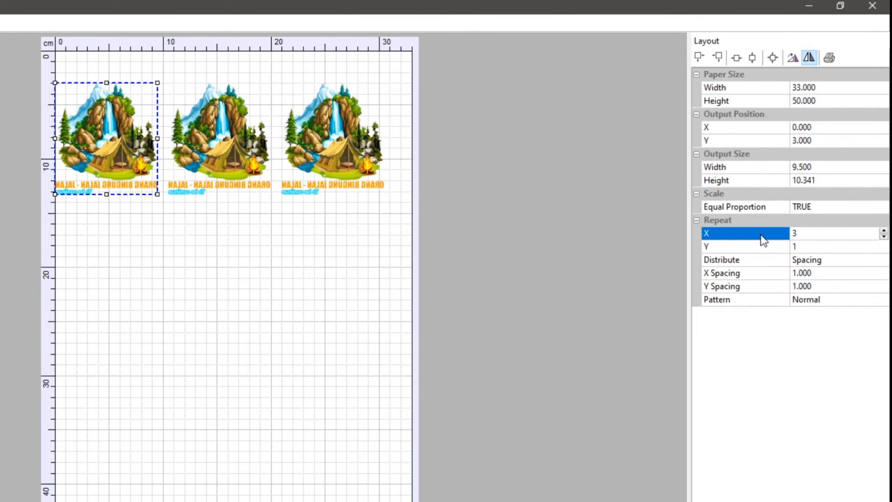
{"action": "left_click", "coordinate": [756, 247]}
{"action": "left_click", "coordinate": [753, 232]}
{"action": "left_click", "coordinate": [758, 245]}
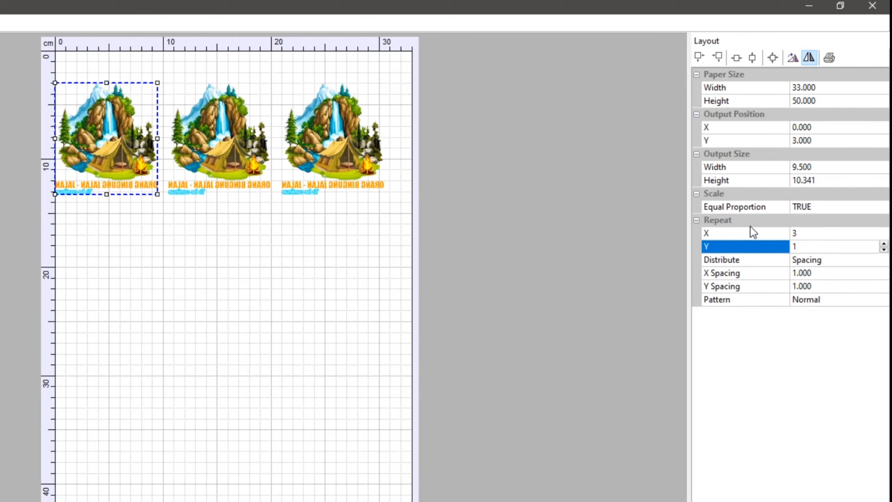
{"action": "left_click", "coordinate": [753, 238]}
Set the artwork's vertical repeat to 5.
{"action": "left_click", "coordinate": [755, 245]}
{"action": "left_click", "coordinate": [804, 246]}
{"action": "double_click", "coordinate": [804, 246]}
{"action": "type", "text": "5"}
{"action": "key", "text": "Return"}
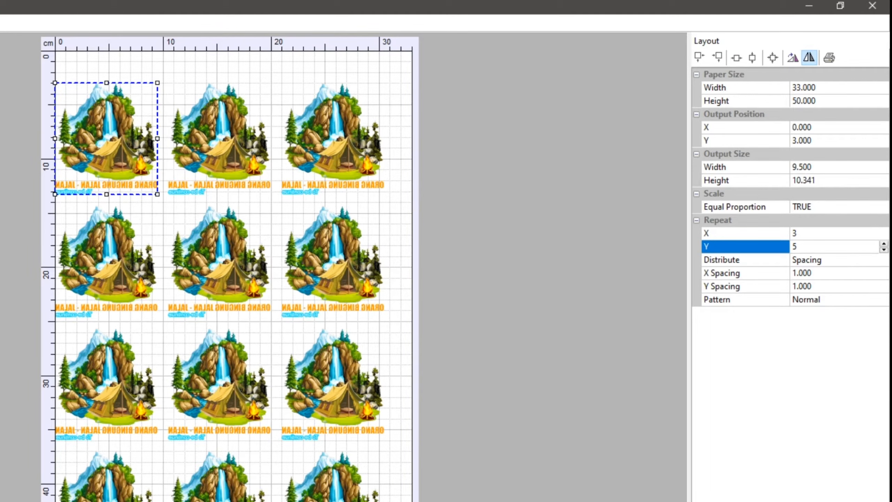
Set the paper height to 80 cm and the artwork's vertical repeat to 6.
{"action": "left_click", "coordinate": [820, 100]}
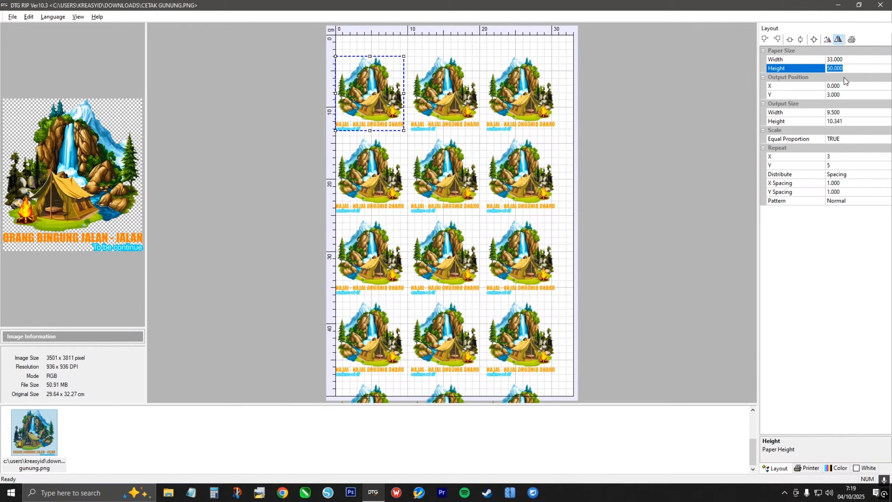
{"action": "type", "text": "80"}
{"action": "key", "text": "Return"}
{"action": "left_click", "coordinate": [795, 165]}
{"action": "type", "text": "6"}
{"action": "left_click", "coordinate": [843, 284]}
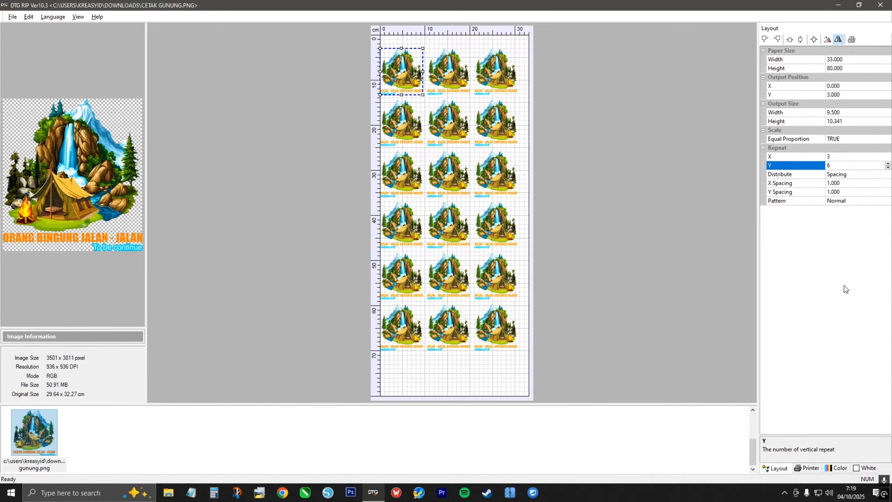
Try a vertical repeat of 7 for the artwork, and return it to 6.
{"action": "double_click", "coordinate": [840, 167]}
{"action": "type", "text": "7"}
{"action": "left_click", "coordinate": [824, 323]}
{"action": "double_click", "coordinate": [830, 165]}
{"action": "type", "text": "6"}
{"action": "left_click", "coordinate": [858, 306]}
{"action": "left_click", "coordinate": [622, 183]}
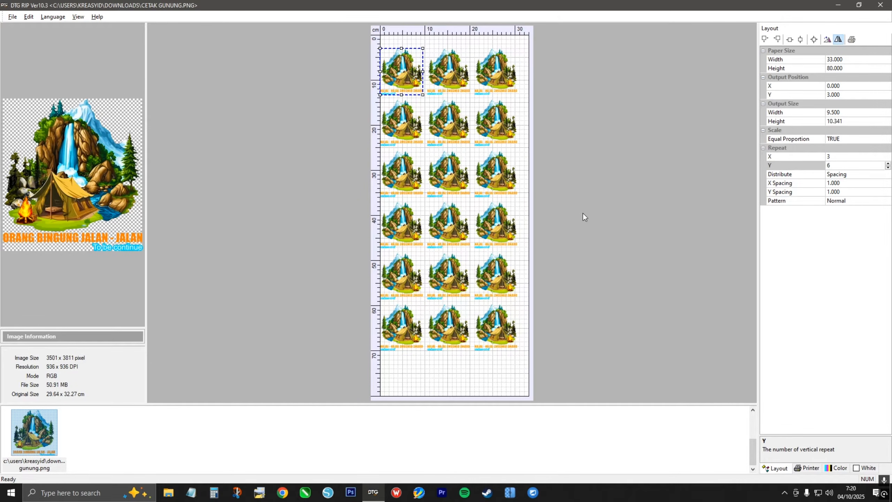
Set the paper height to 50 cm, try a vertical repeat of 3 for the artwork, and set it to 4.
{"action": "left_click", "coordinate": [856, 70]}
{"action": "type", "text": "50"}
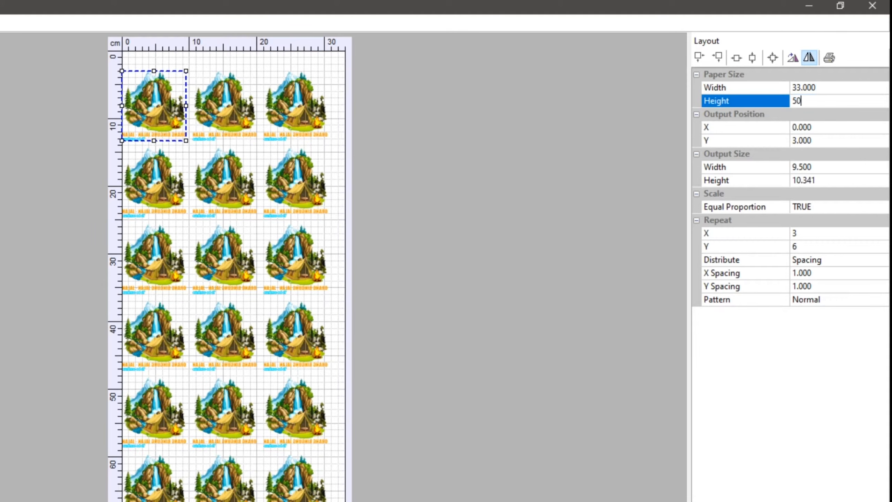
{"action": "key", "text": "Return"}
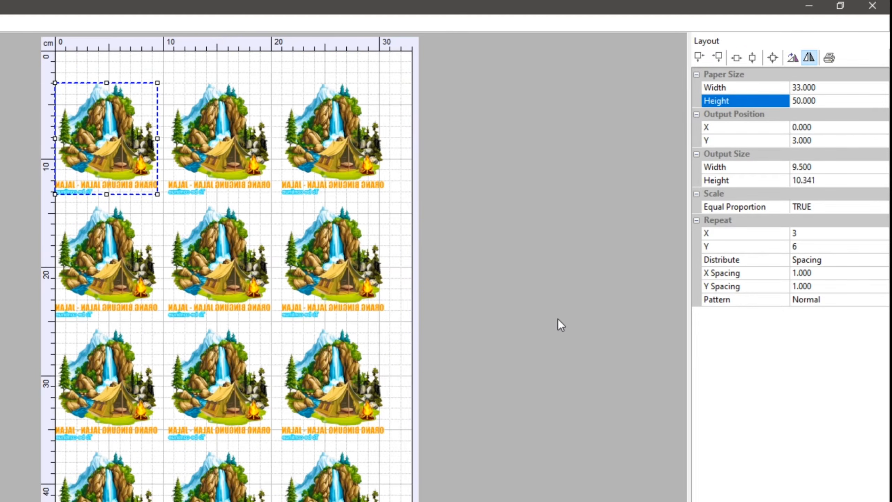
{"action": "left_click", "coordinate": [812, 248]}
{"action": "type", "text": "3"}
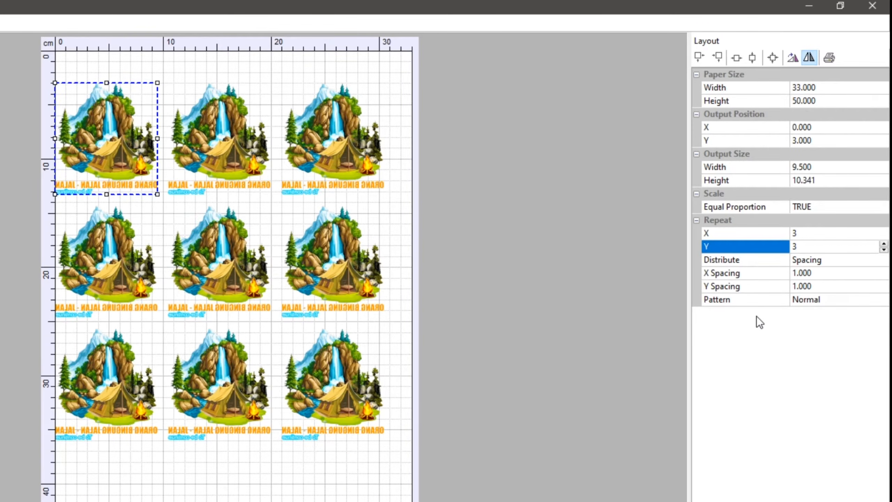
{"action": "type", "text": "4"}
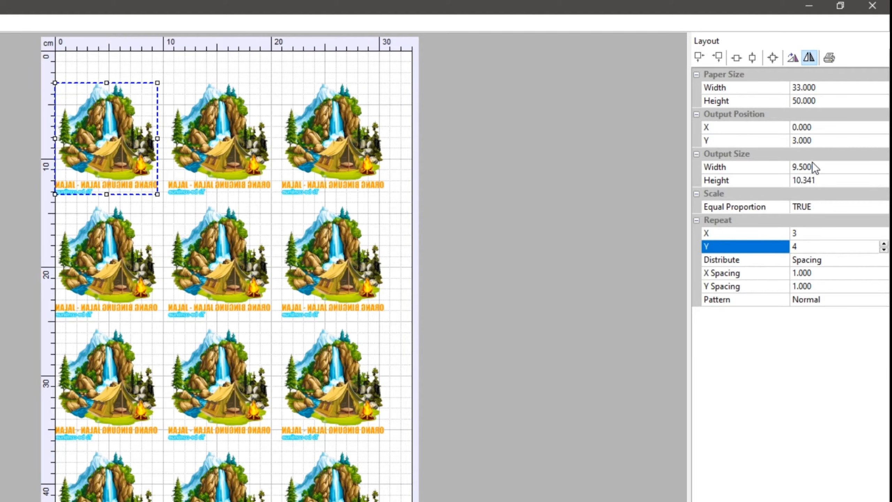
Try a vertical output position of 0 cm for the artwork, and return it to 3 cm.
{"action": "left_click", "coordinate": [778, 137]}
{"action": "type", "text": "0"}
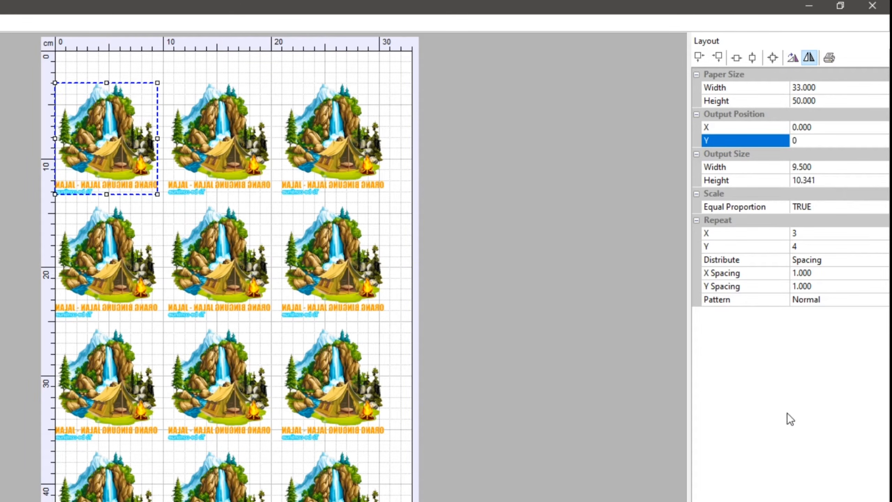
{"action": "key", "text": "Return"}
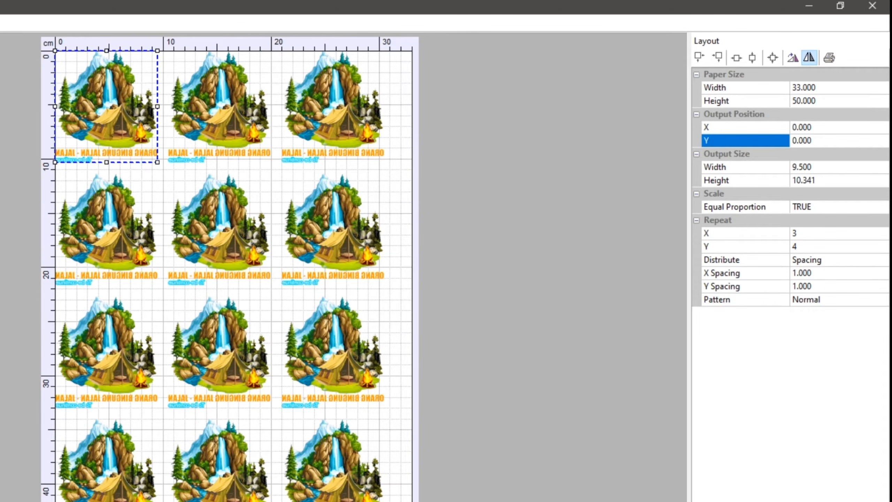
{"action": "double_click", "coordinate": [822, 140]}
{"action": "type", "text": "3"}
{"action": "key", "text": "Return"}
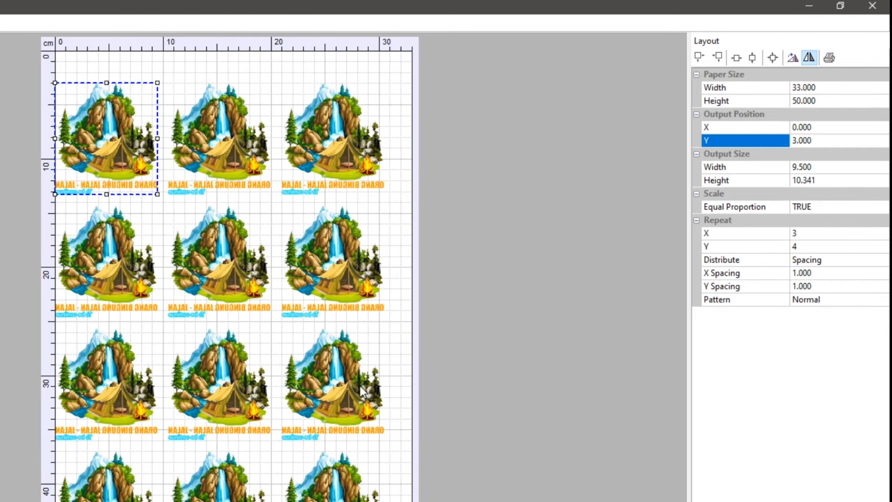
{"action": "left_click", "coordinate": [501, 358]}
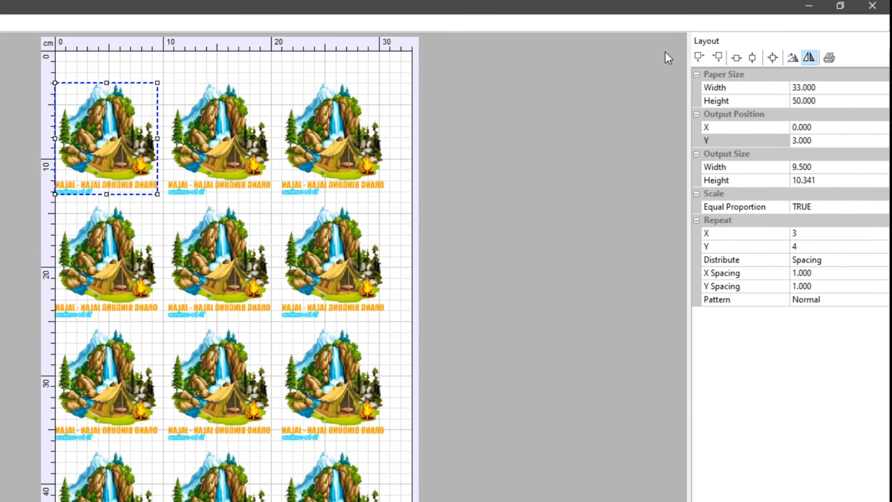
Try 6 set copies in the print settings, and close them without printing.
{"action": "left_click", "coordinate": [830, 58]}
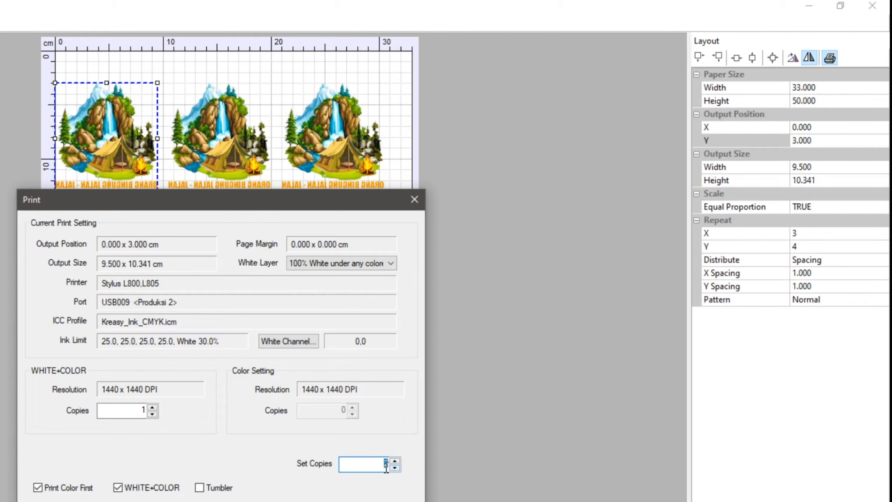
{"action": "left_click_drag", "start_coordinate": [256, 202], "coordinate": [673, 178]}
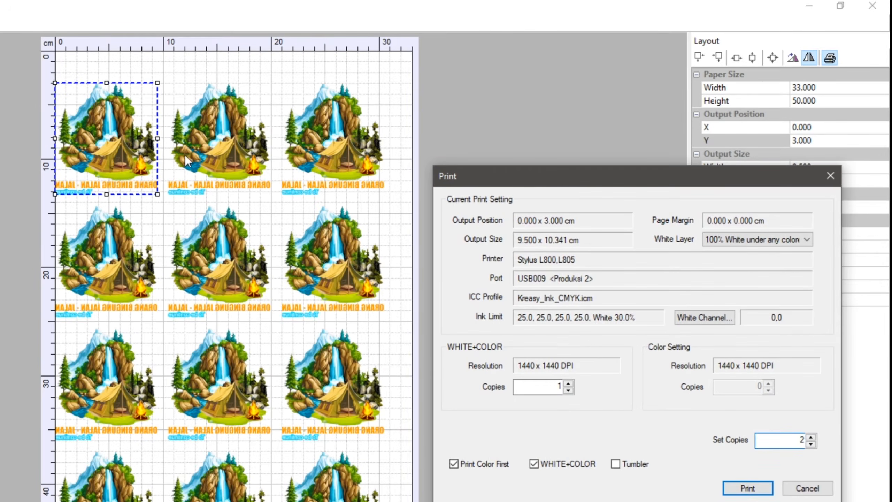
{"action": "left_click", "coordinate": [811, 437]}
{"action": "left_click_drag", "start_coordinate": [684, 165], "coordinate": [637, 46]}
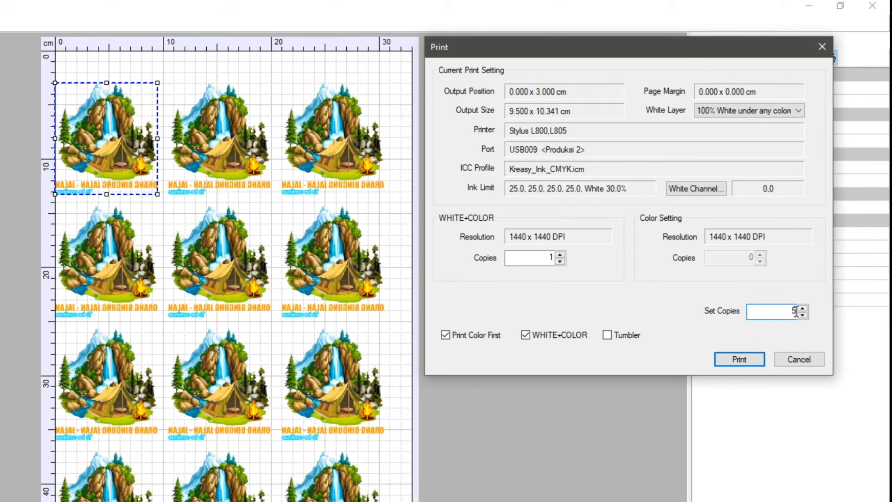
{"action": "double_click", "coordinate": [793, 310]}
{"action": "type", "text": "6"}
{"action": "left_click", "coordinate": [819, 46]}
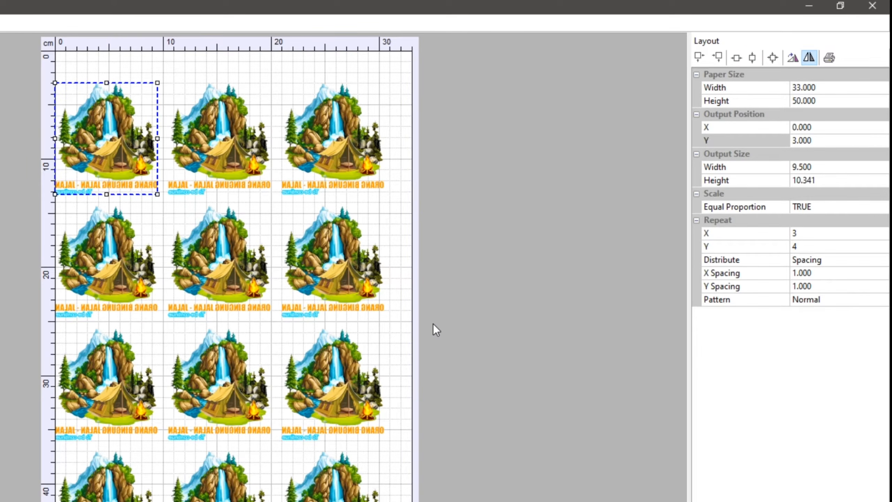
Check the print queue of the Produksi 2 printer, and return to the layout.
{"action": "left_click_drag", "start_coordinate": [278, 499], "coordinate": [322, 119]}
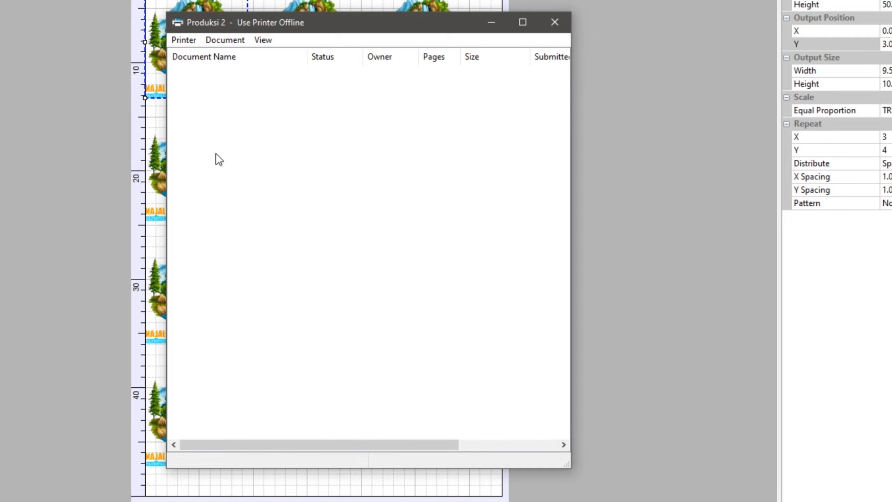
{"action": "left_click_drag", "start_coordinate": [278, 23], "coordinate": [338, 34]}
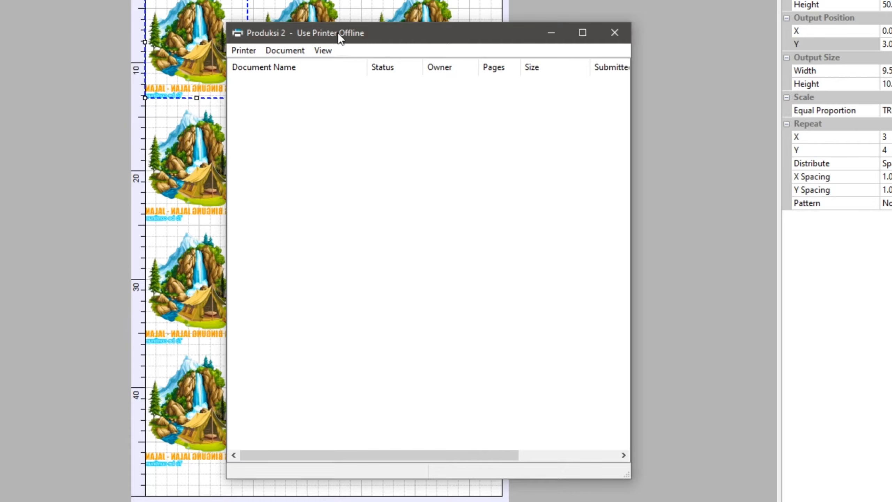
{"action": "left_click_drag", "start_coordinate": [337, 32], "coordinate": [371, 34]}
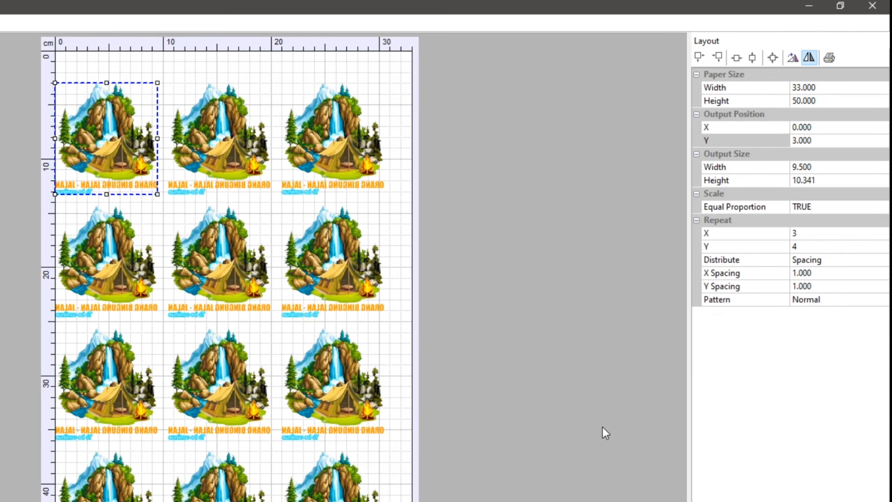
Try the Top to Top distribution for the repeated artwork, and return it to Spacing.
{"action": "left_click", "coordinate": [803, 275]}
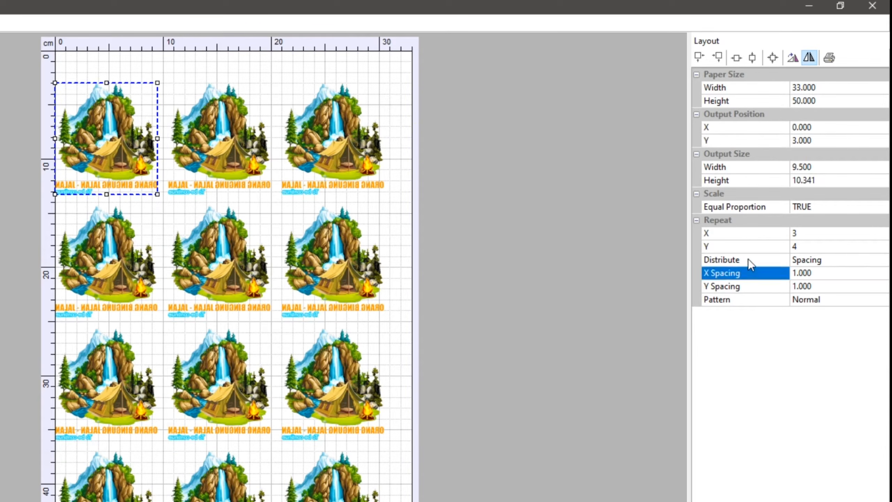
{"action": "left_click", "coordinate": [749, 259]}
{"action": "left_click", "coordinate": [883, 259]}
{"action": "left_click", "coordinate": [861, 273]}
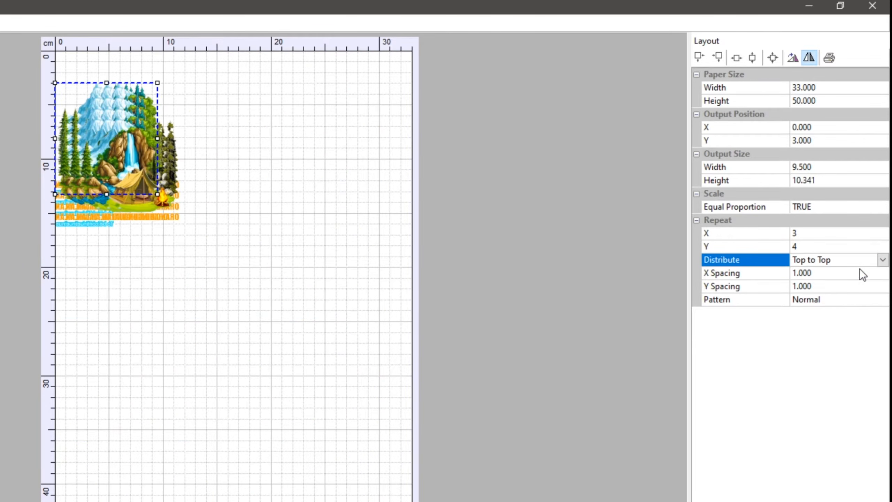
{"action": "left_click", "coordinate": [883, 260]}
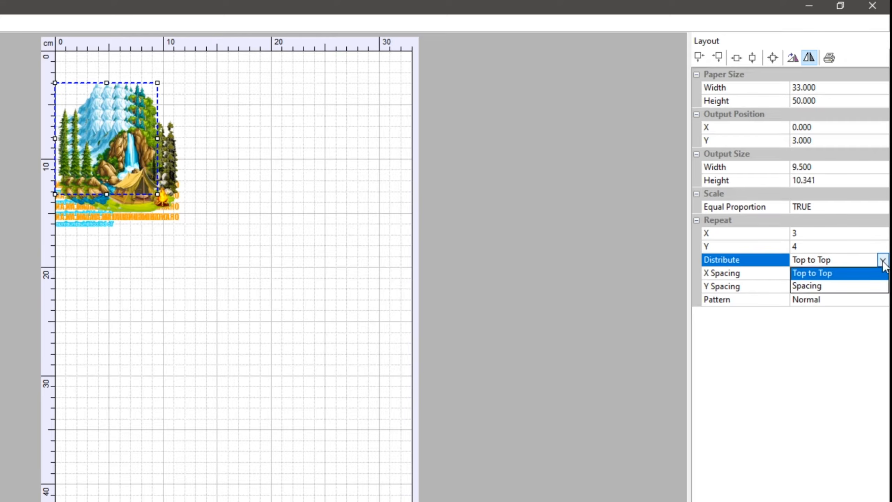
{"action": "left_click", "coordinate": [837, 285]}
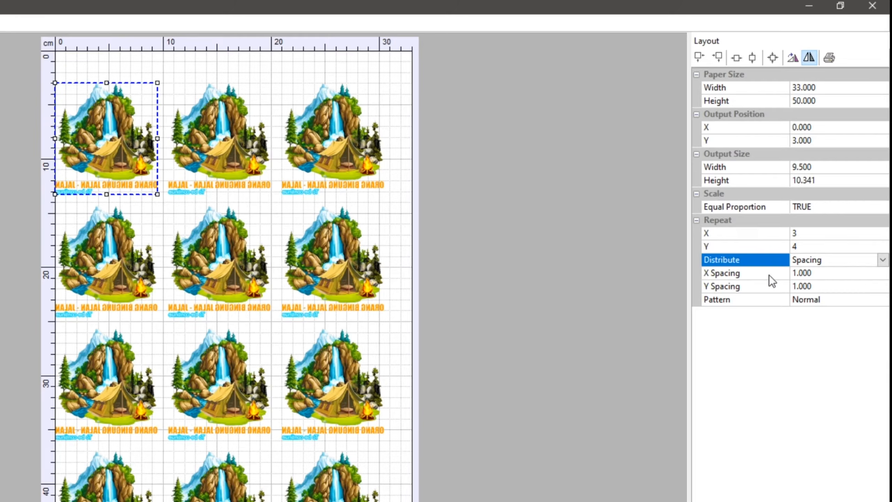
Try horizontal spacings of 2 cm and 5 cm between the artwork repeats, and return the spacing to 1 cm.
{"action": "left_click", "coordinate": [739, 273]}
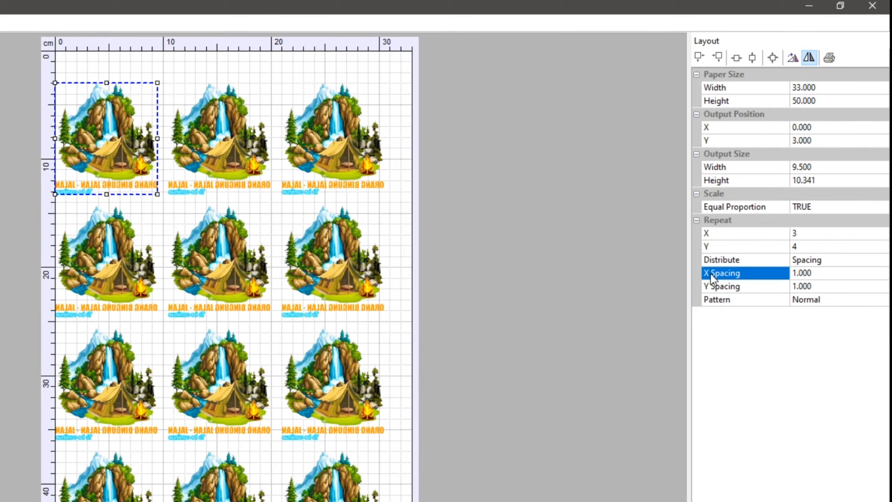
{"action": "left_click", "coordinate": [712, 288]}
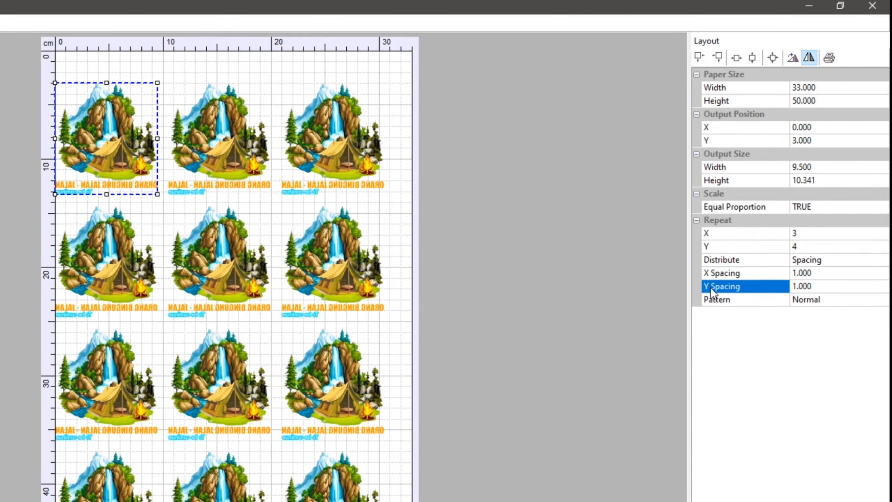
{"action": "left_click", "coordinate": [743, 274]}
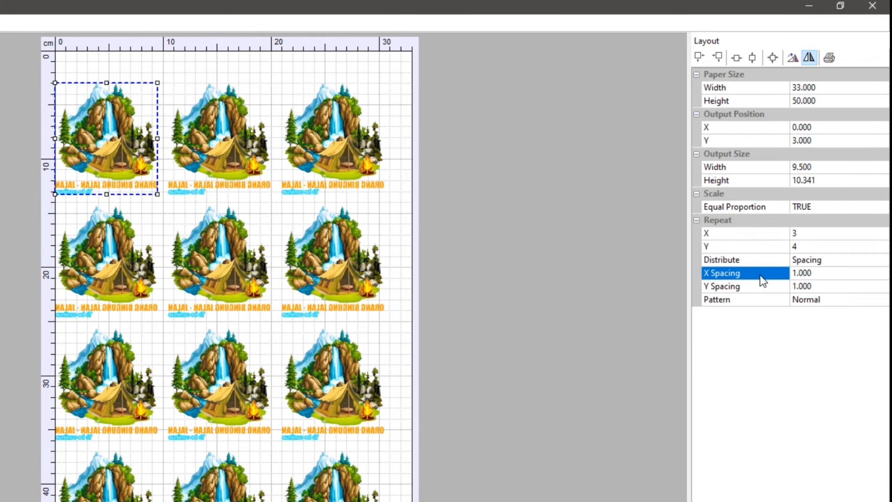
{"action": "left_click_drag", "start_coordinate": [826, 274], "coordinate": [754, 275]}
{"action": "type", "text": "2"}
{"action": "key", "text": "Return"}
{"action": "left_click", "coordinate": [776, 274]}
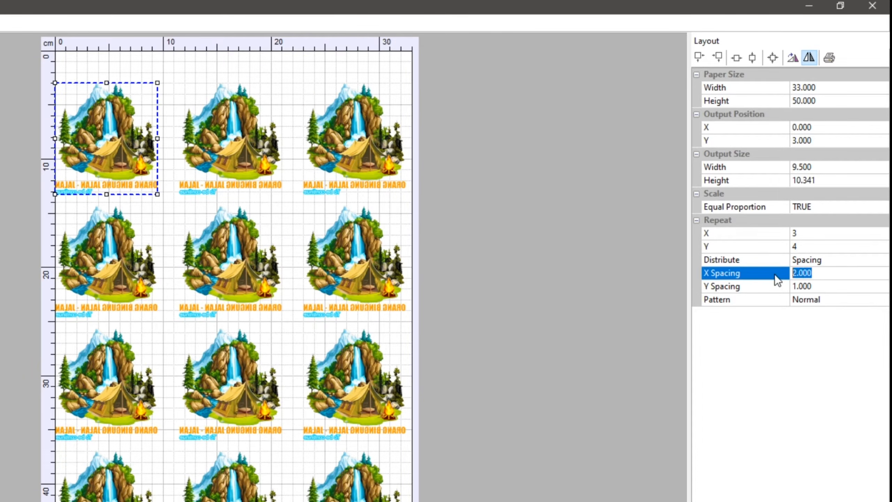
{"action": "type", "text": "5"}
{"action": "key", "text": "Return"}
{"action": "left_click", "coordinate": [778, 274]}
{"action": "type", "text": "1"}
{"action": "key", "text": "Return"}
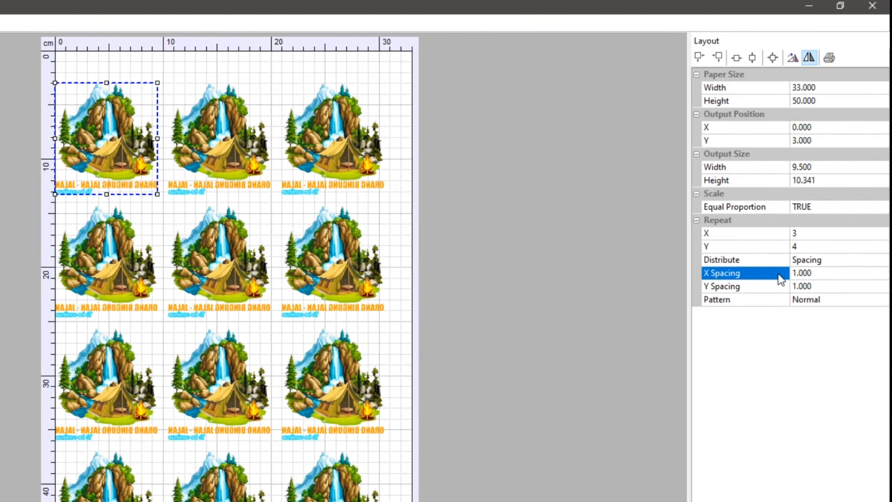
Try a vertical spacing of 5 cm between the artwork repeats, and return it to 1 cm.
{"action": "left_click", "coordinate": [819, 288]}
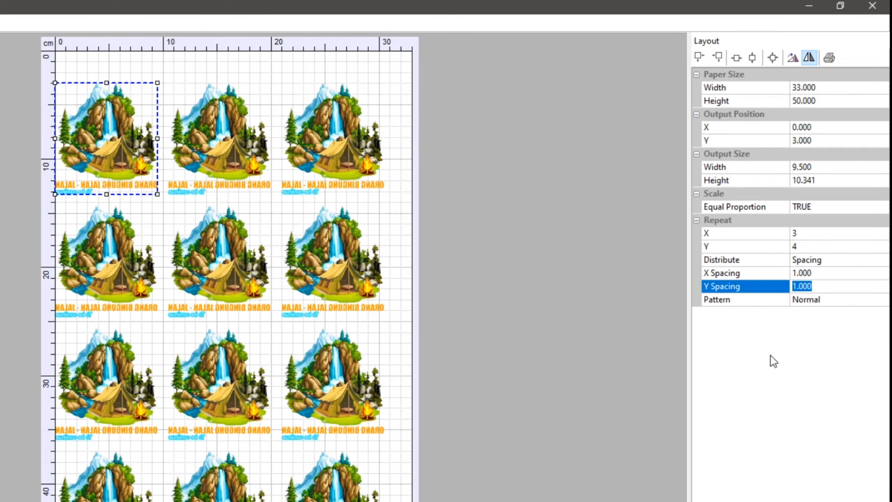
{"action": "type", "text": "5"}
{"action": "key", "text": "Return"}
{"action": "left_click", "coordinate": [746, 291]}
{"action": "type", "text": "1"}
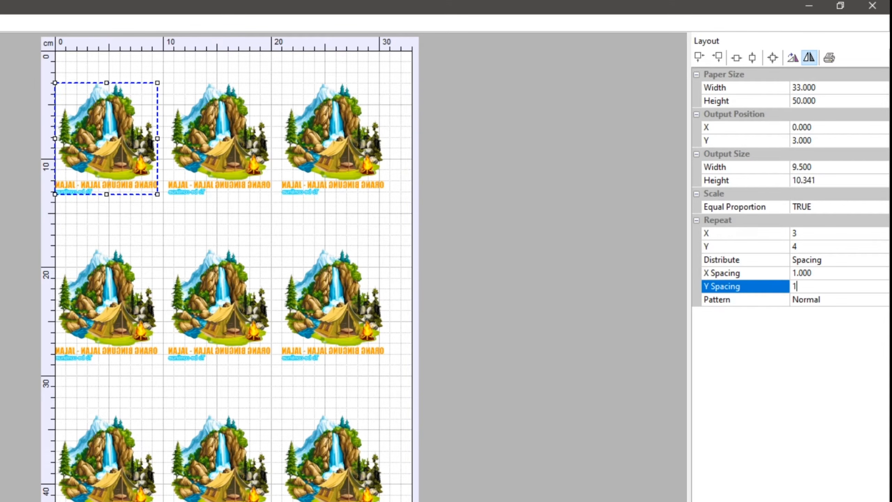
{"action": "key", "text": "Return"}
Try the Even Number Rotate 180 repeat pattern for the artwork, and return it to Normal.
{"action": "left_click", "coordinate": [855, 300]}
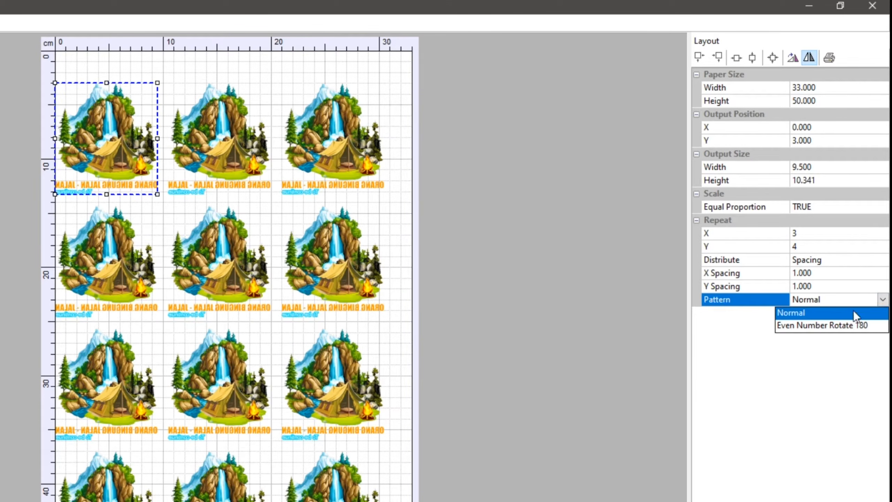
{"action": "left_click", "coordinate": [819, 326]}
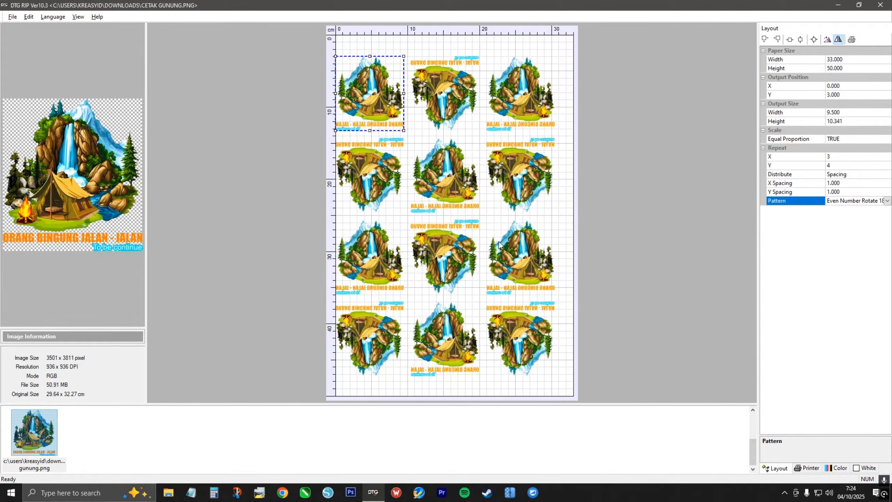
{"action": "left_click", "coordinate": [887, 200]}
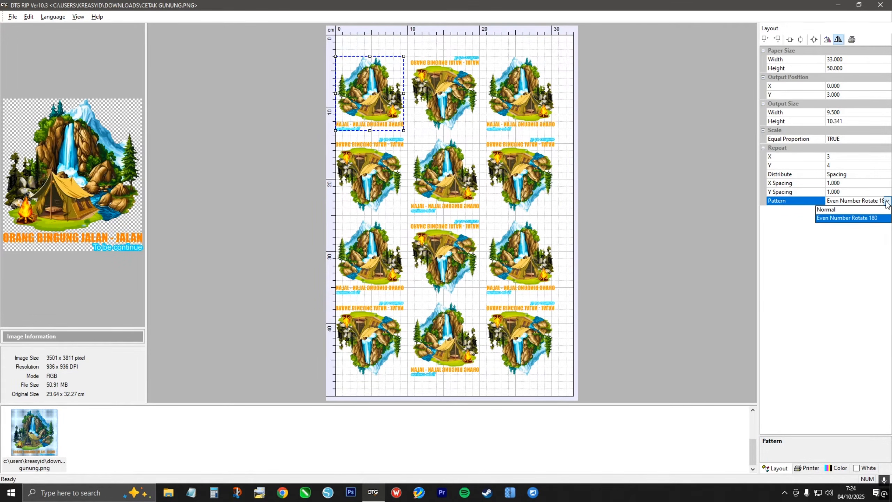
{"action": "left_click", "coordinate": [849, 210]}
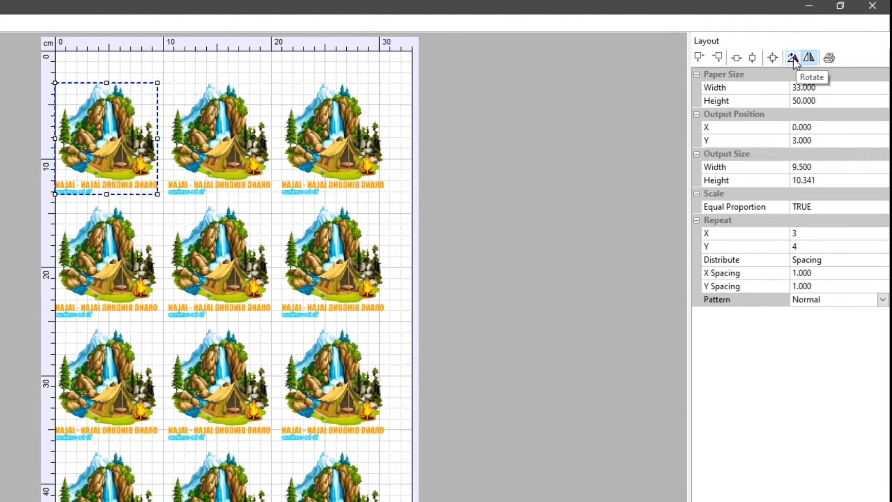
Try rotating the repeated artwork, and return it to its upright orientation.
{"action": "left_click", "coordinate": [793, 58]}
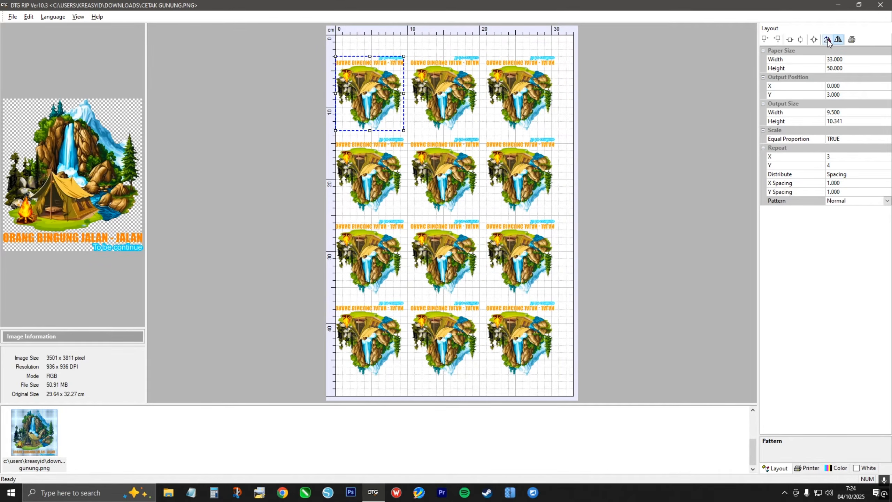
{"action": "left_click", "coordinate": [829, 41]}
{"action": "left_click", "coordinate": [828, 41]}
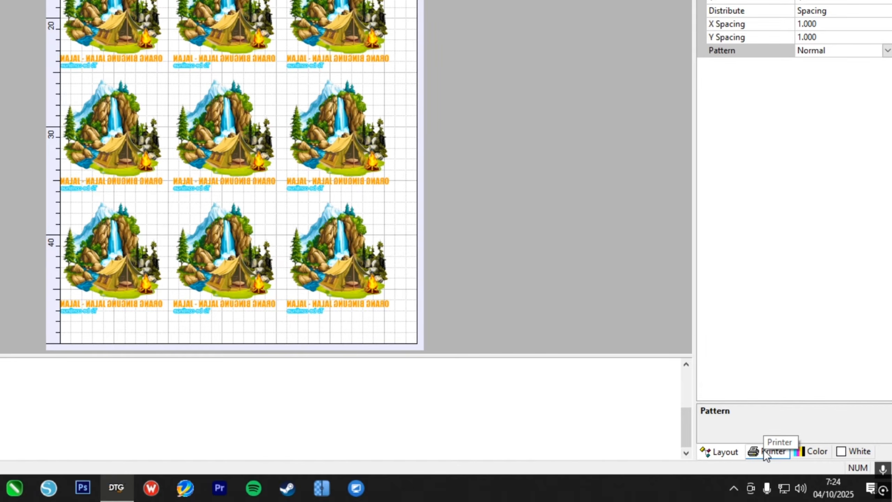
Open the printer settings and choose Stylus L800,L805 as the printer model.
{"action": "left_click", "coordinate": [769, 451]}
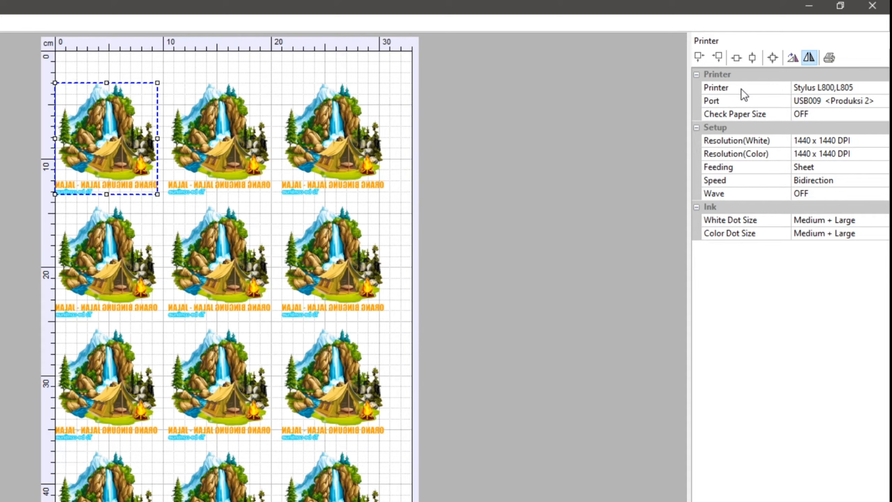
{"action": "left_click", "coordinate": [742, 88]}
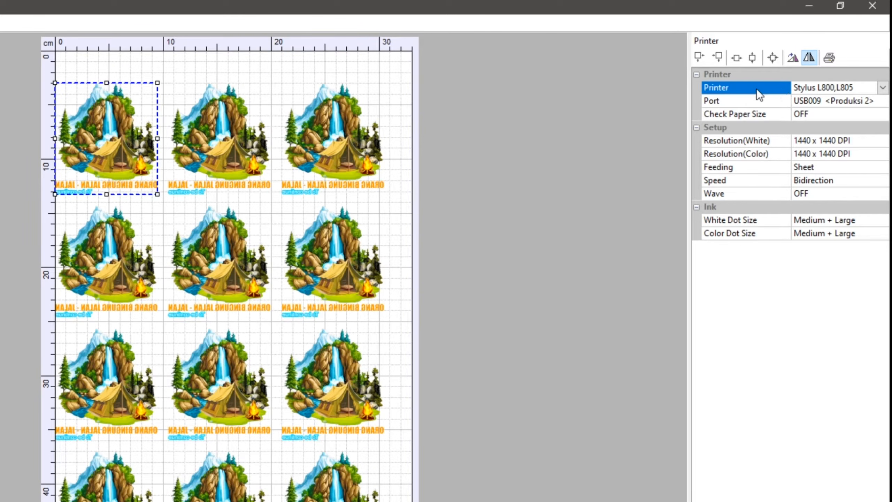
{"action": "left_click", "coordinate": [883, 88]}
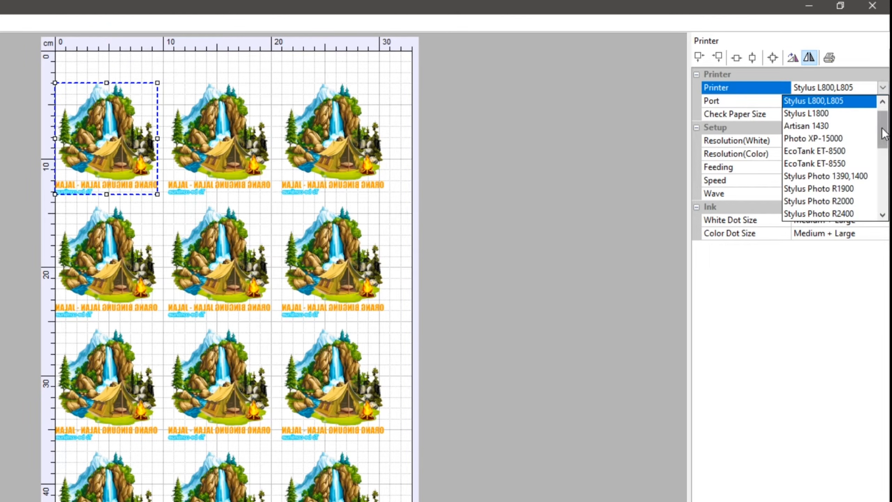
{"action": "scroll", "coordinate": [830, 113], "scroll_direction": "up", "scroll_amount": 1}
{"action": "left_click", "coordinate": [829, 113]}
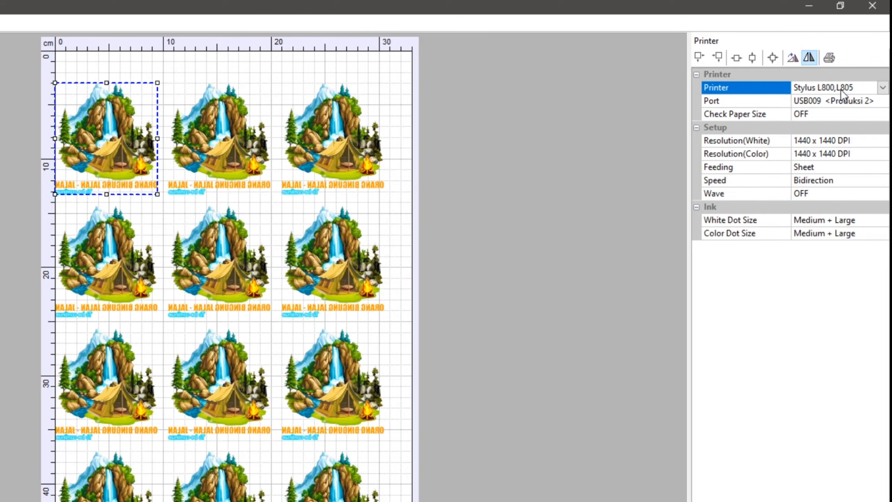
Try USB011 <Produksi 1> as the printer port, and return the port to USB009 <Produksi 2>.
{"action": "left_click", "coordinate": [851, 101]}
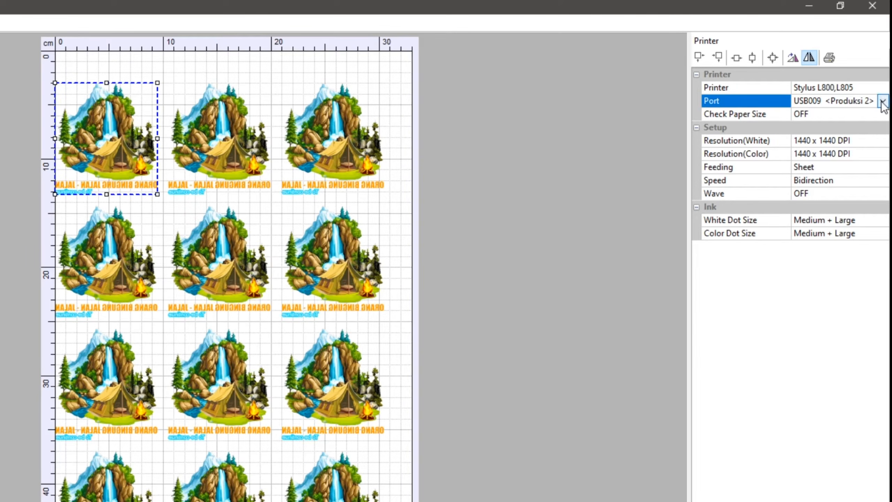
{"action": "left_click", "coordinate": [883, 102]}
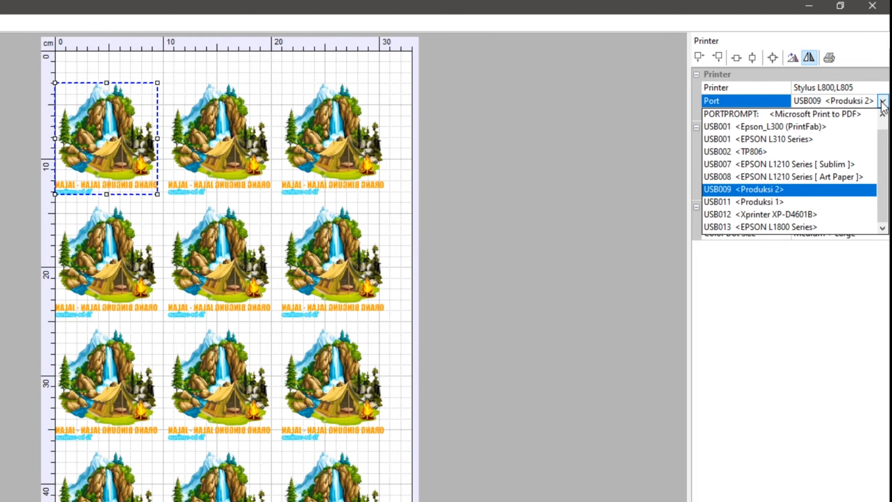
{"action": "left_click", "coordinate": [884, 102]}
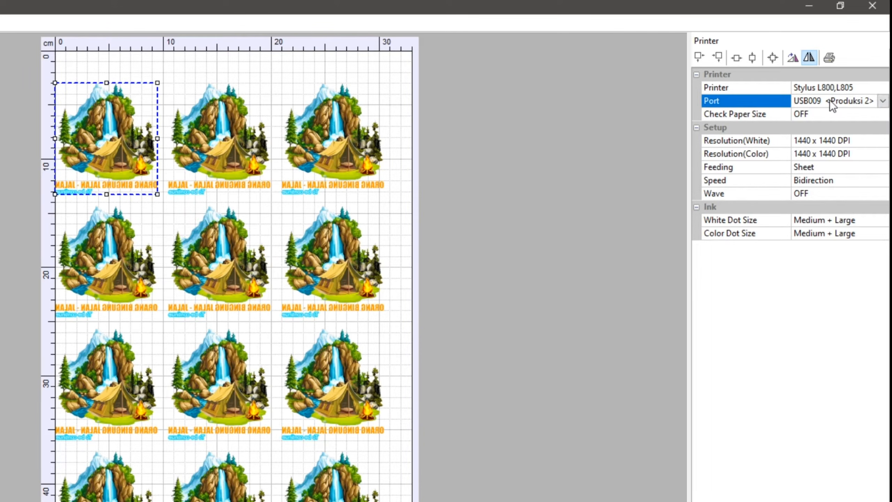
{"action": "left_click", "coordinate": [883, 102]}
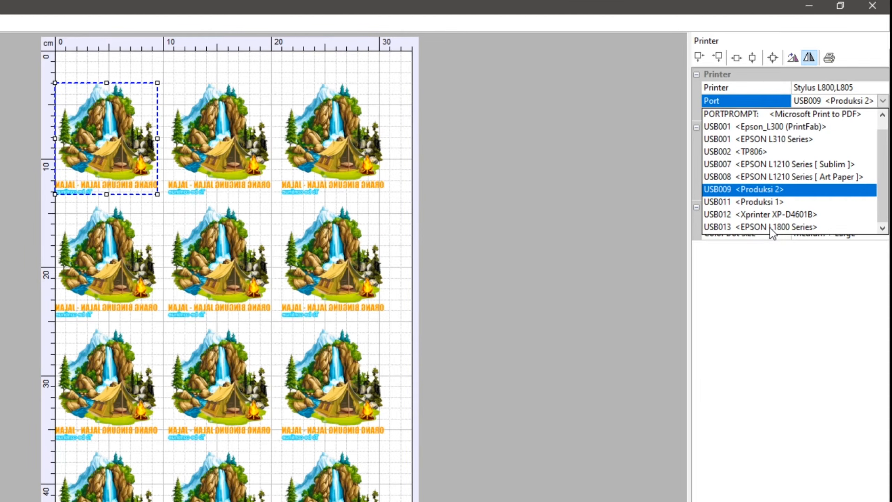
{"action": "left_click", "coordinate": [835, 305]}
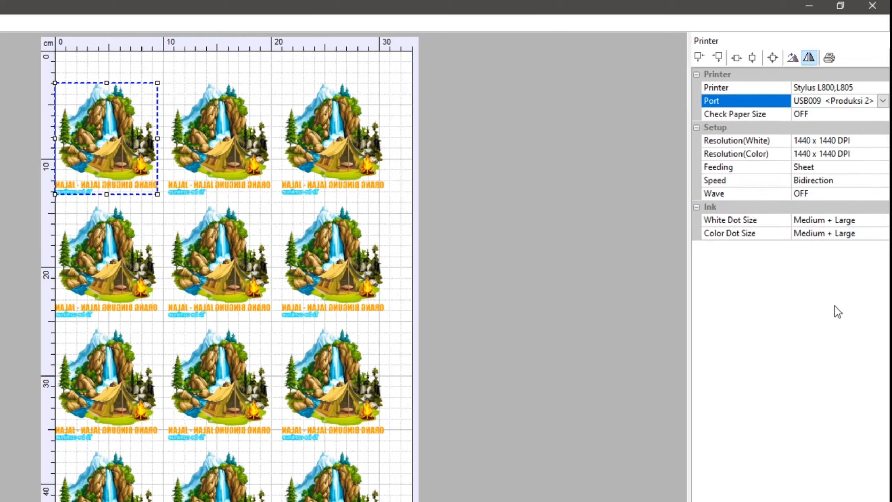
{"action": "left_click", "coordinate": [883, 101]}
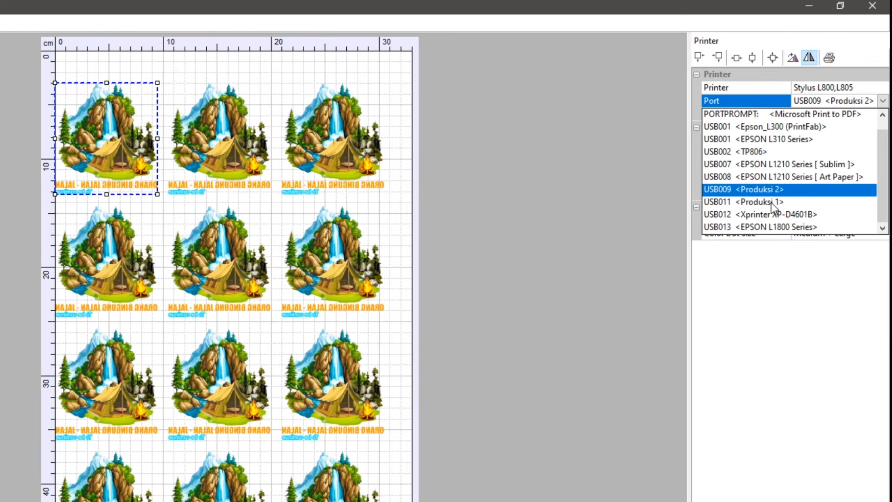
{"action": "left_click", "coordinate": [776, 202]}
{"action": "left_click", "coordinate": [883, 101]}
{"action": "left_click", "coordinate": [759, 189]}
Choose 1440 x 1440 DPI for both the white and the color resolution.
{"action": "left_click", "coordinate": [747, 115]}
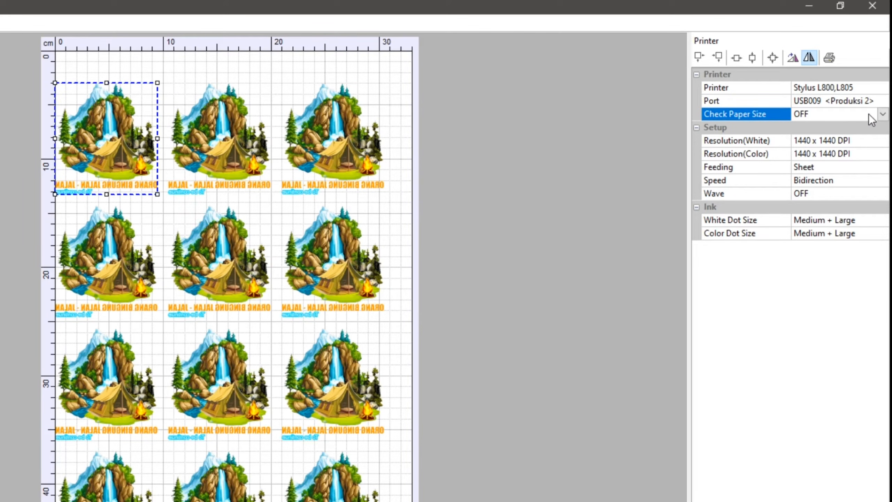
{"action": "left_click", "coordinate": [747, 129]}
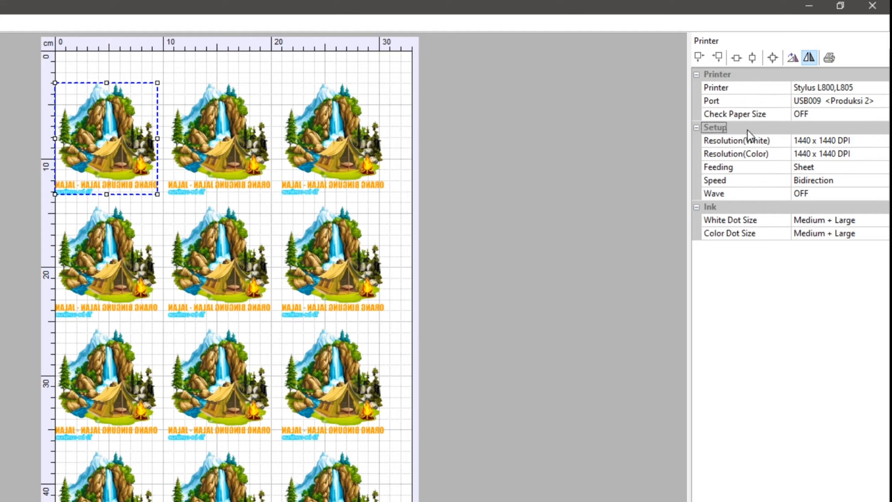
{"action": "left_click", "coordinate": [773, 206]}
{"action": "left_click", "coordinate": [747, 127]}
{"action": "left_click", "coordinate": [772, 143]}
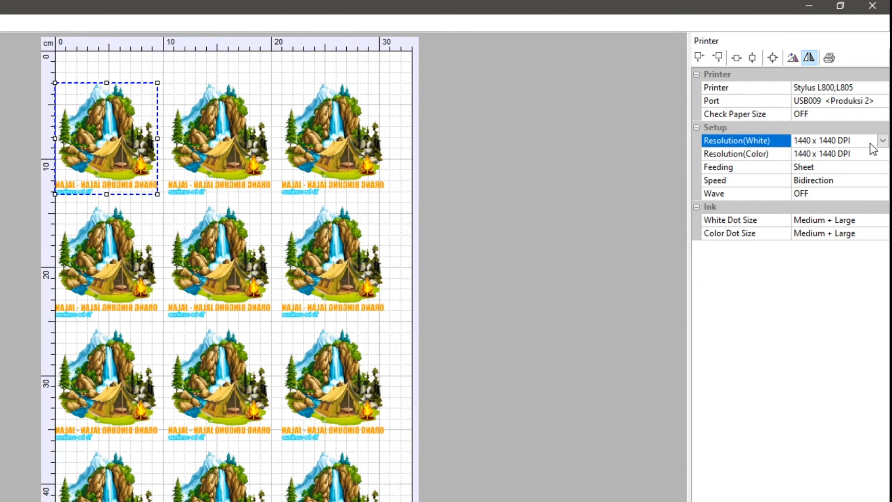
{"action": "left_click", "coordinate": [883, 141]}
{"action": "left_click", "coordinate": [851, 204]}
{"action": "left_click", "coordinate": [852, 154]}
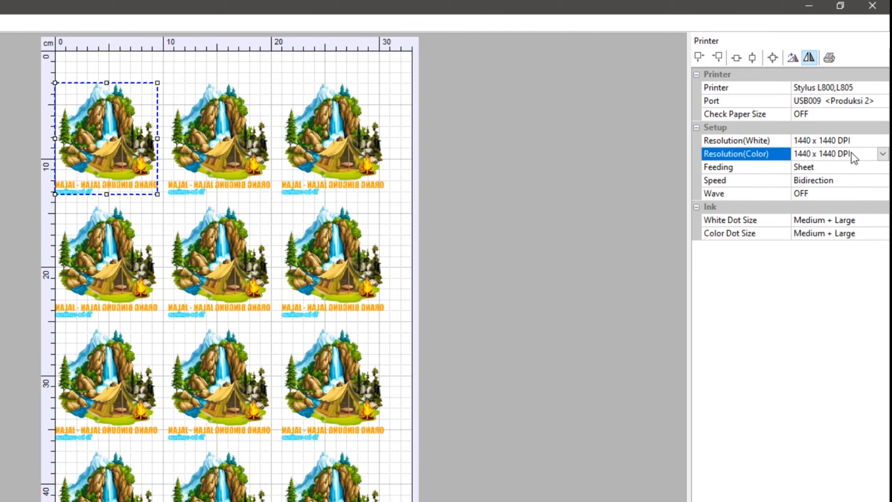
{"action": "left_click", "coordinate": [883, 155]}
{"action": "left_click", "coordinate": [841, 217]}
Try 1440 x 720 DPI for the white and color resolutions, and return both to 1440 x 1440 DPI.
{"action": "left_click", "coordinate": [881, 141]}
{"action": "left_click", "coordinate": [883, 140]}
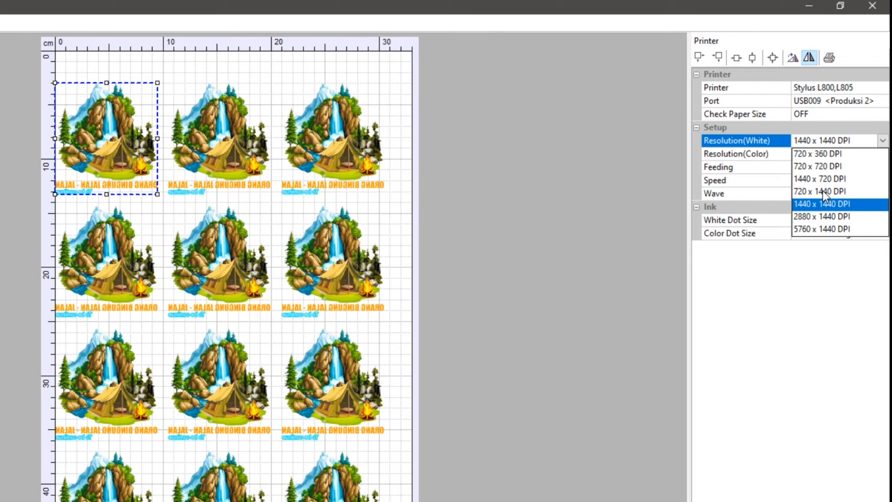
{"action": "left_click", "coordinate": [821, 179]}
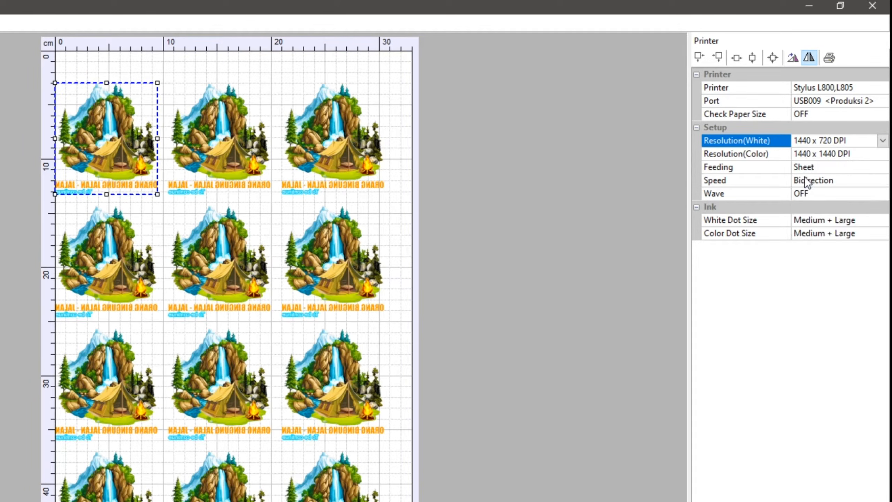
{"action": "left_click", "coordinate": [882, 154]}
{"action": "left_click", "coordinate": [883, 154]}
{"action": "left_click", "coordinate": [833, 193]}
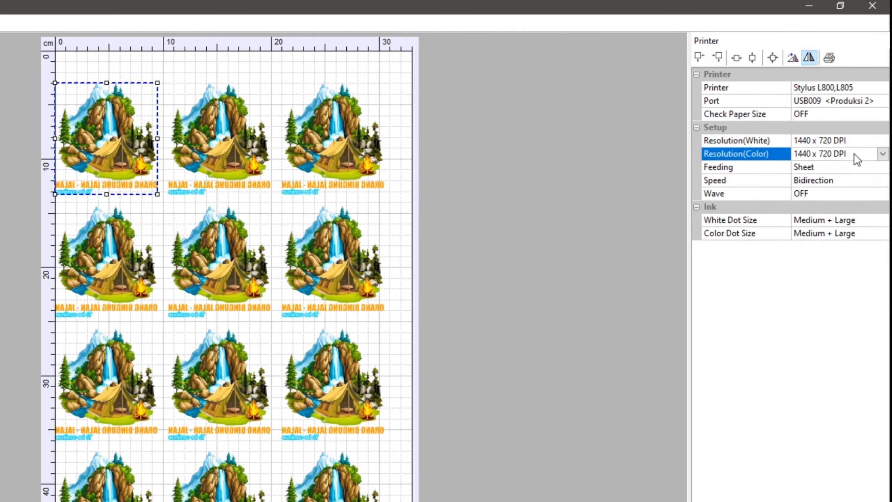
{"action": "left_click", "coordinate": [883, 154]}
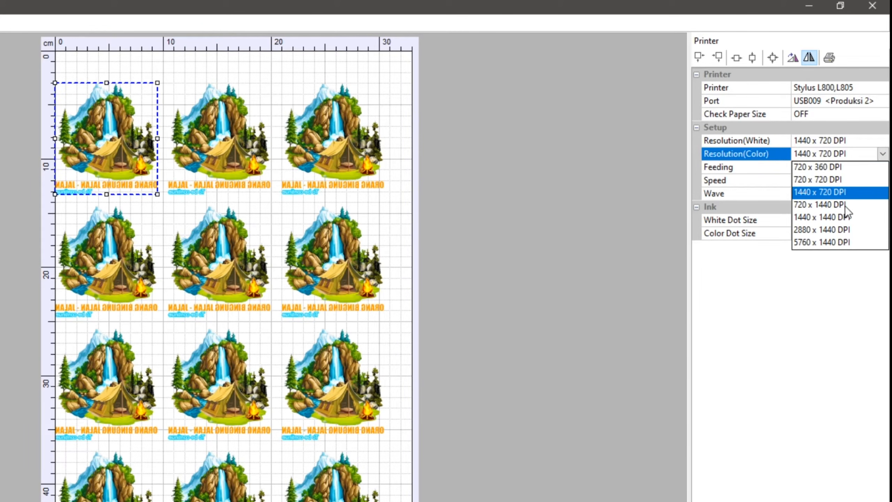
{"action": "left_click", "coordinate": [849, 217]}
{"action": "left_click", "coordinate": [874, 142]}
{"action": "left_click", "coordinate": [883, 140]}
{"action": "left_click", "coordinate": [842, 204]}
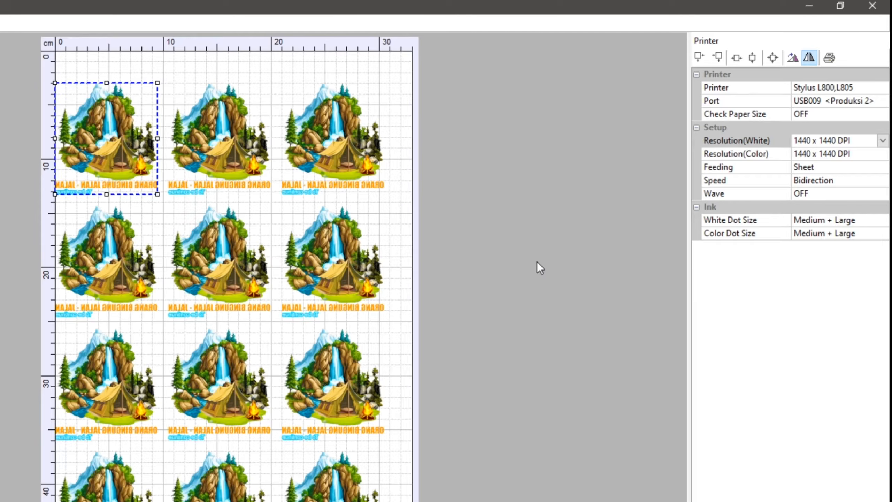
Review the printer model, port, white resolution and color resolution settings.
{"action": "left_click", "coordinate": [786, 356]}
{"action": "left_click", "coordinate": [561, 309]}
{"action": "left_click", "coordinate": [846, 311]}
{"action": "left_click", "coordinate": [637, 150]}
{"action": "left_click", "coordinate": [730, 88]}
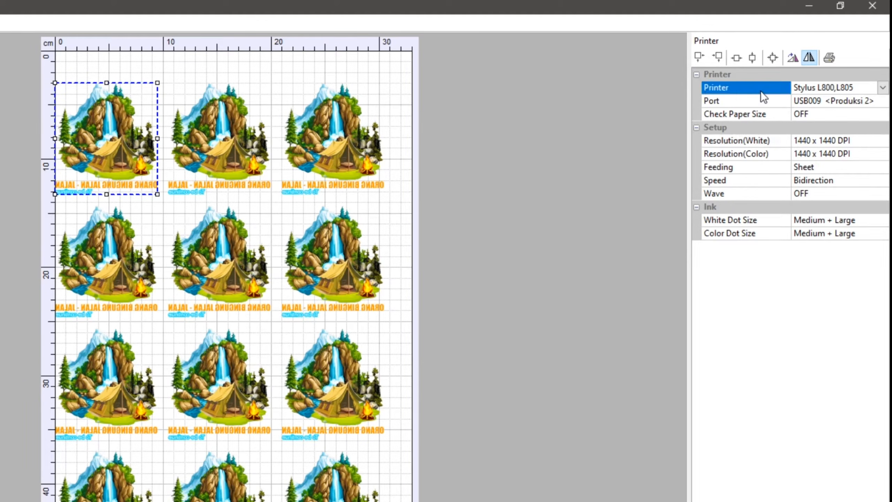
{"action": "left_click", "coordinate": [753, 100]}
{"action": "left_click", "coordinate": [769, 90]}
{"action": "left_click", "coordinate": [766, 101]}
{"action": "left_click", "coordinate": [766, 150]}
{"action": "left_click", "coordinate": [767, 140]}
{"action": "left_click", "coordinate": [769, 149]}
{"action": "left_click", "coordinate": [770, 141]}
{"action": "left_click", "coordinate": [770, 151]}
{"action": "left_click", "coordinate": [769, 142]}
{"action": "left_click", "coordinate": [776, 155]}
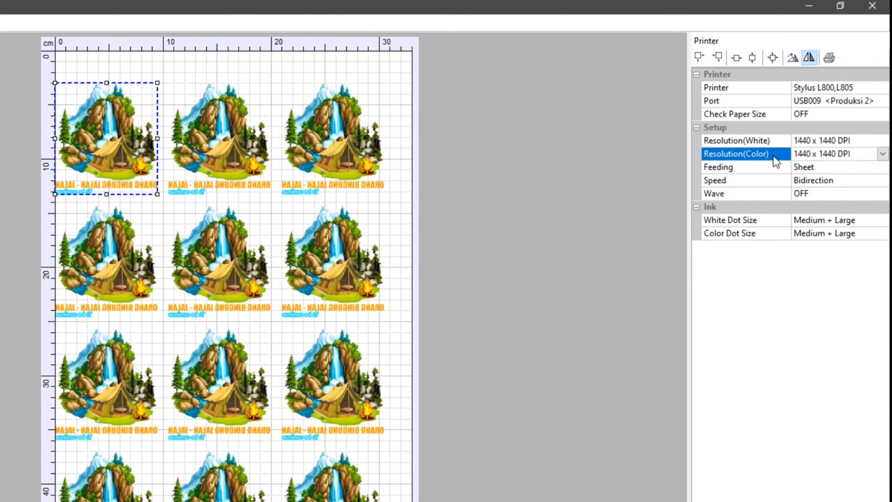
{"action": "left_click", "coordinate": [754, 90]}
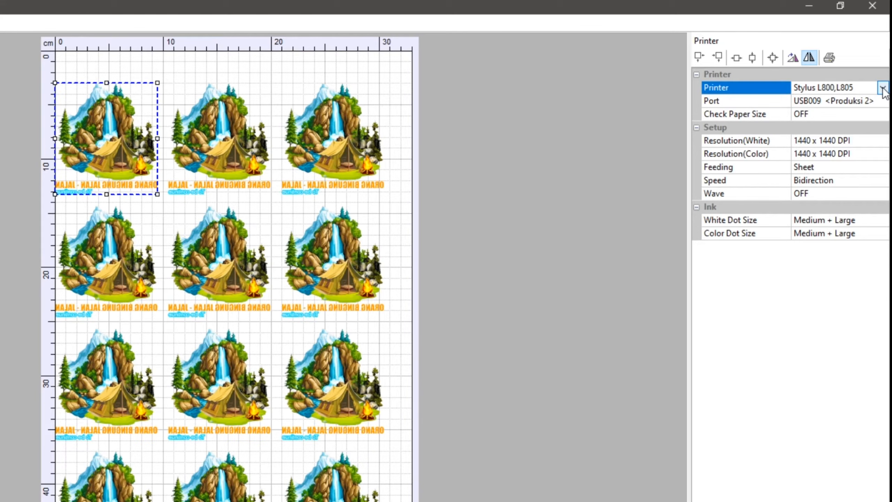
{"action": "left_click", "coordinate": [620, 92]}
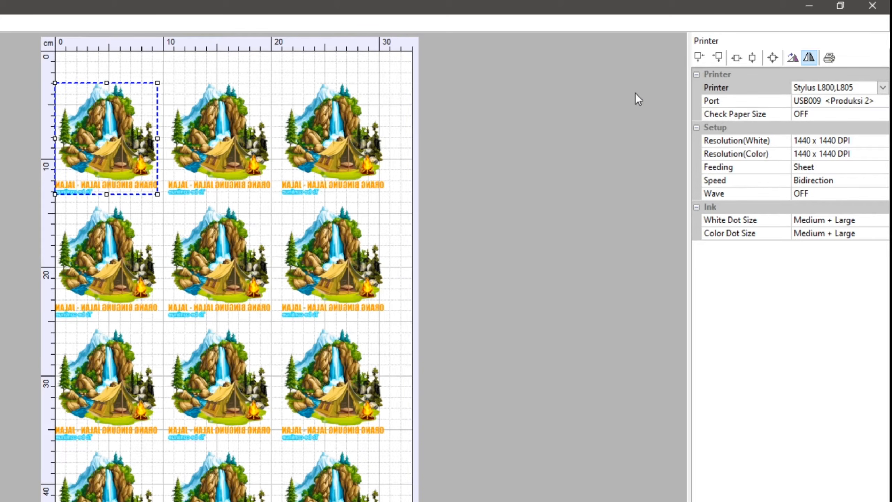
Try Stylus L1800 as the printer model, and return it to Stylus L800,L805.
{"action": "left_click", "coordinate": [883, 88]}
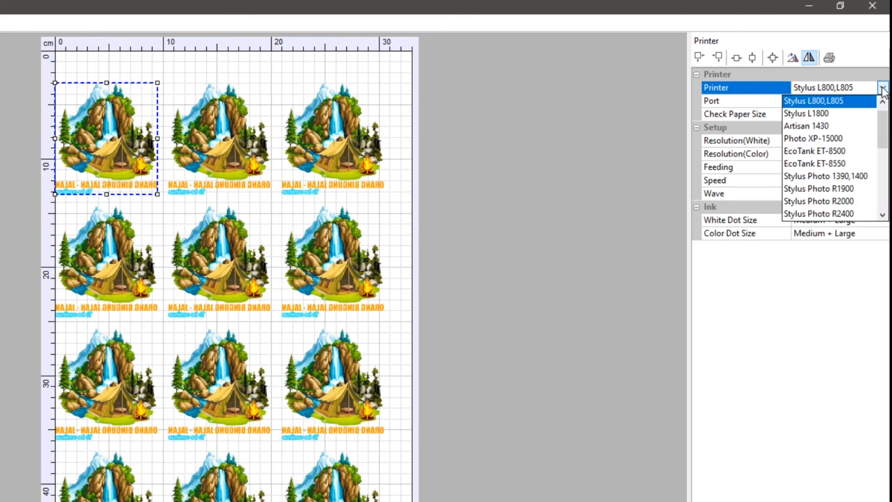
{"action": "left_click", "coordinate": [822, 114]}
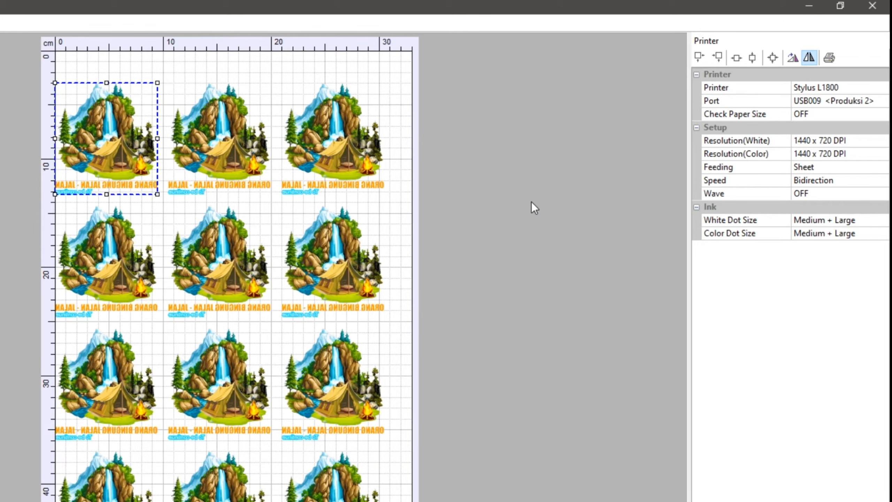
{"action": "left_click", "coordinate": [881, 89]}
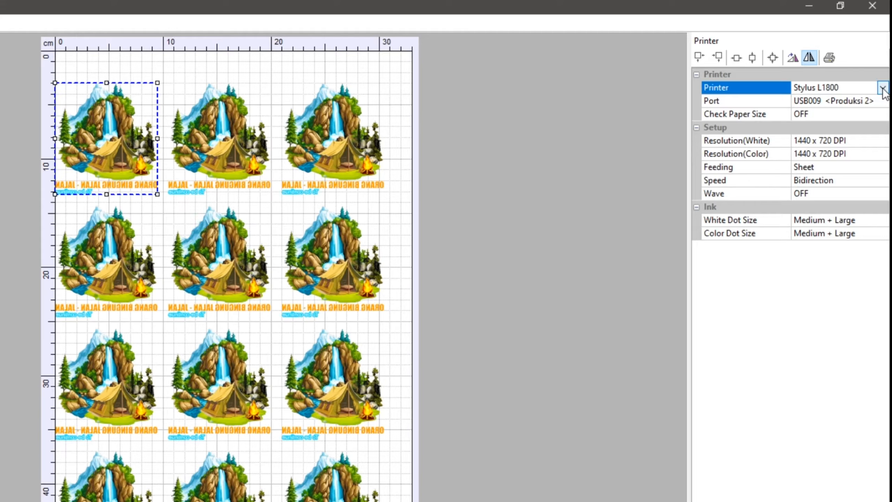
{"action": "left_click", "coordinate": [883, 88]}
{"action": "scroll", "coordinate": [849, 130], "scroll_direction": "up", "scroll_amount": 1}
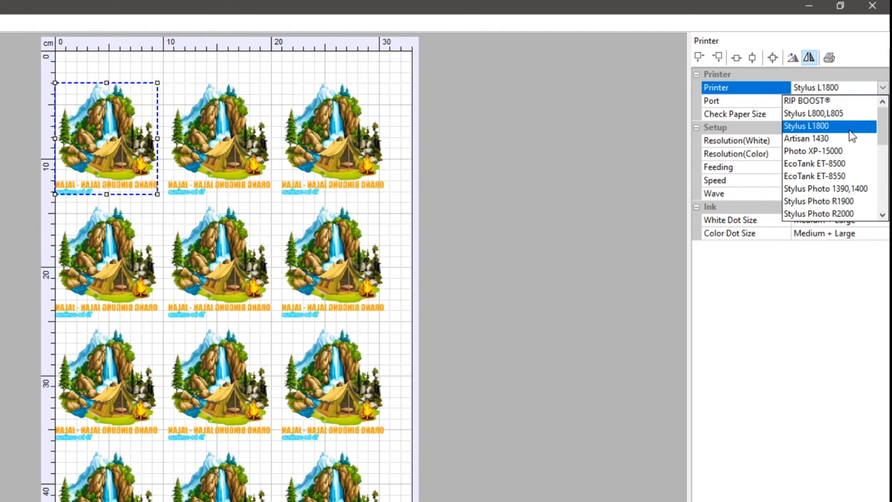
{"action": "left_click", "coordinate": [828, 113]}
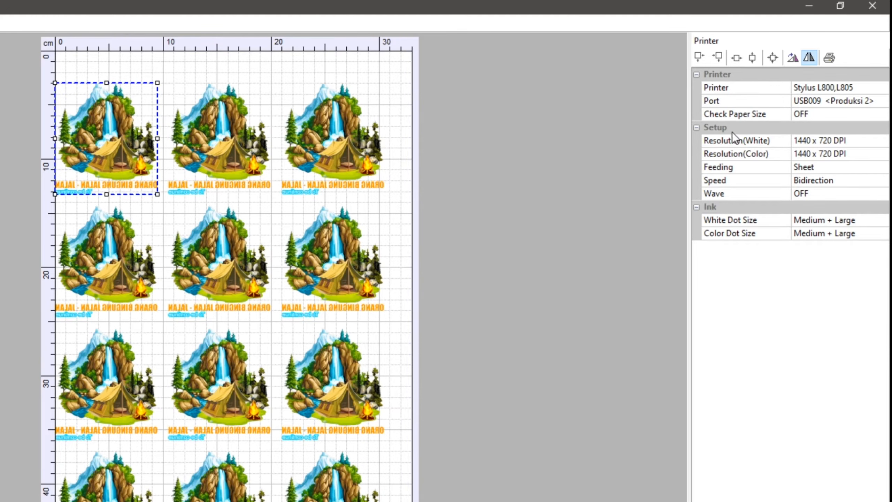
Set the white and color resolutions to 1440 x 1440 DPI for the Stylus L800,L805.
{"action": "left_click", "coordinate": [865, 140]}
{"action": "left_click", "coordinate": [883, 141]}
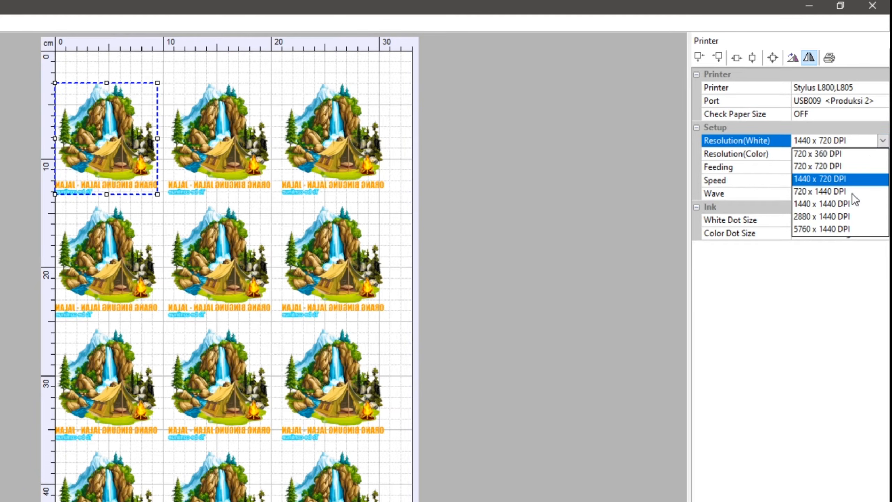
{"action": "left_click", "coordinate": [852, 203]}
{"action": "left_click", "coordinate": [882, 154]}
{"action": "left_click", "coordinate": [882, 154]}
{"action": "left_click", "coordinate": [854, 217]}
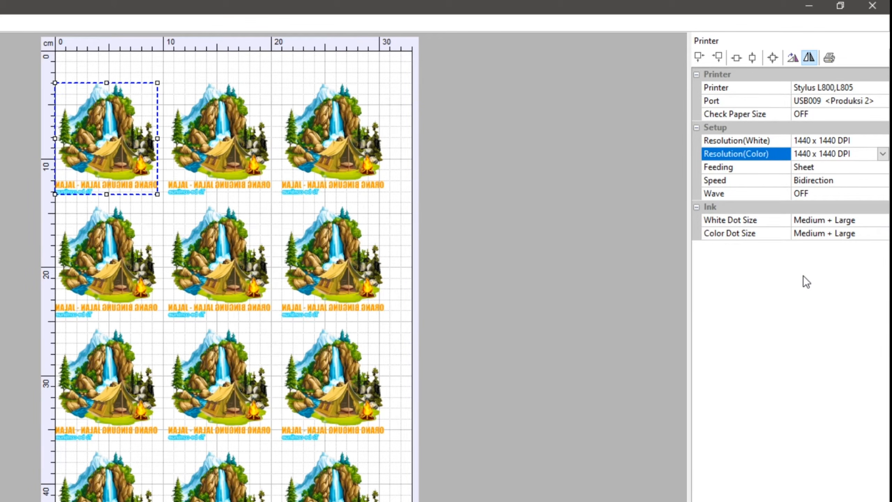
Try the Stylus L1800 printer model with both white and color resolutions at 1440 x 1440 DPI.
{"action": "left_click", "coordinate": [861, 87]}
{"action": "left_click", "coordinate": [883, 88]}
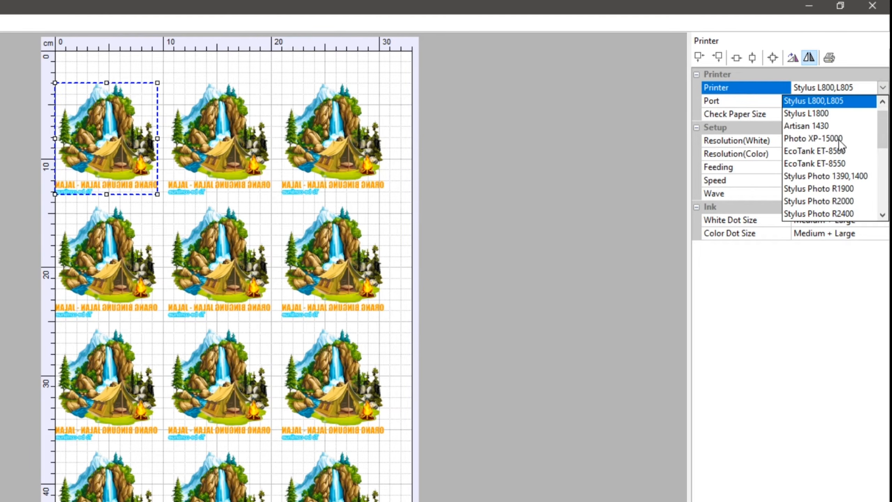
{"action": "left_click", "coordinate": [834, 113]}
{"action": "left_click", "coordinate": [882, 141]}
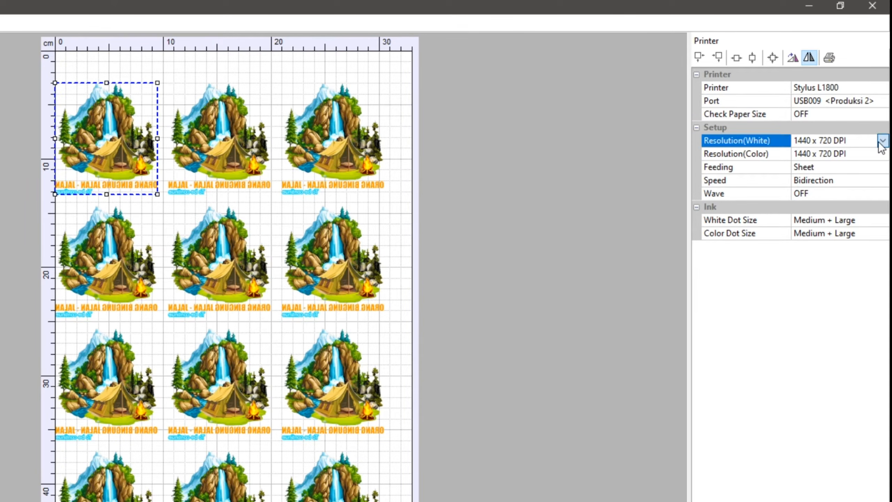
{"action": "left_click", "coordinate": [882, 142]}
{"action": "left_click", "coordinate": [842, 195]}
{"action": "left_click", "coordinate": [882, 154]}
{"action": "left_click", "coordinate": [882, 154]}
{"action": "left_click", "coordinate": [834, 205]}
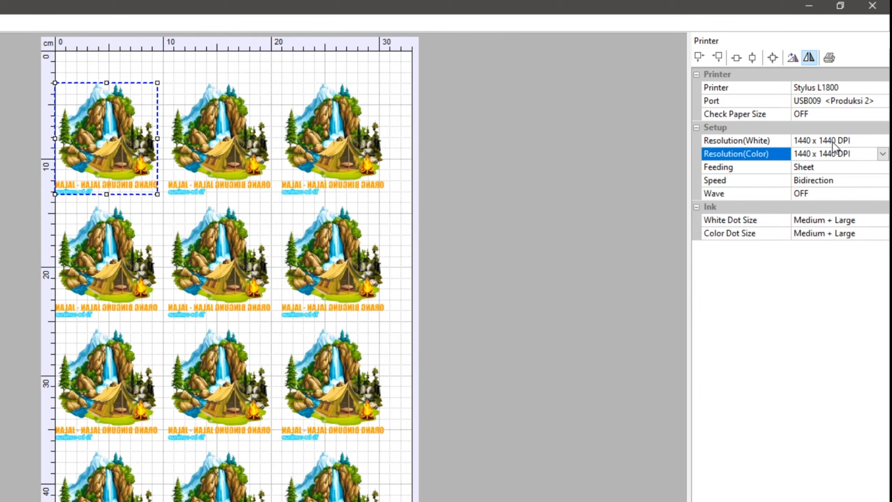
Switch the printer model back to Stylus L800,L805 and set both its white and color resolutions to 1440 x 1440 DPI.
{"action": "left_click", "coordinate": [882, 89]}
{"action": "left_click", "coordinate": [883, 88]}
{"action": "left_click_drag", "start_coordinate": [881, 131], "coordinate": [881, 110]}
{"action": "left_click", "coordinate": [833, 114]}
{"action": "left_click", "coordinate": [883, 141]}
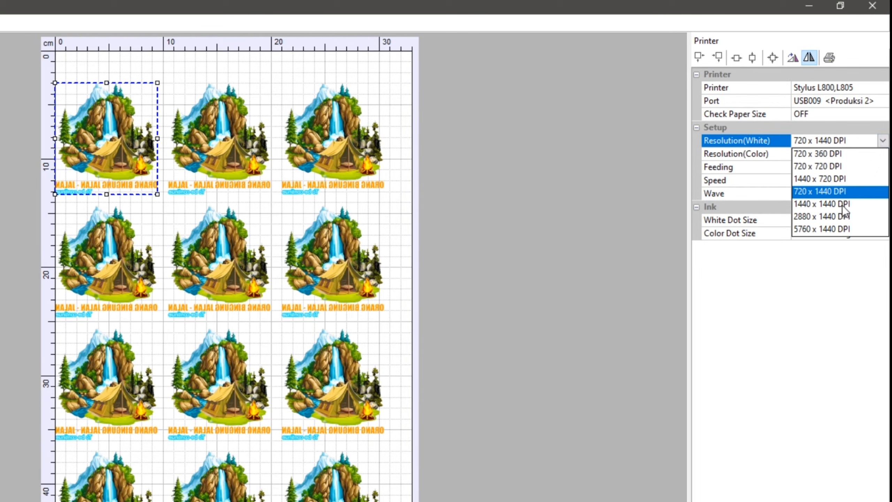
{"action": "left_click", "coordinate": [847, 203]}
{"action": "left_click", "coordinate": [883, 156]}
{"action": "left_click", "coordinate": [883, 155]}
{"action": "left_click", "coordinate": [778, 217]}
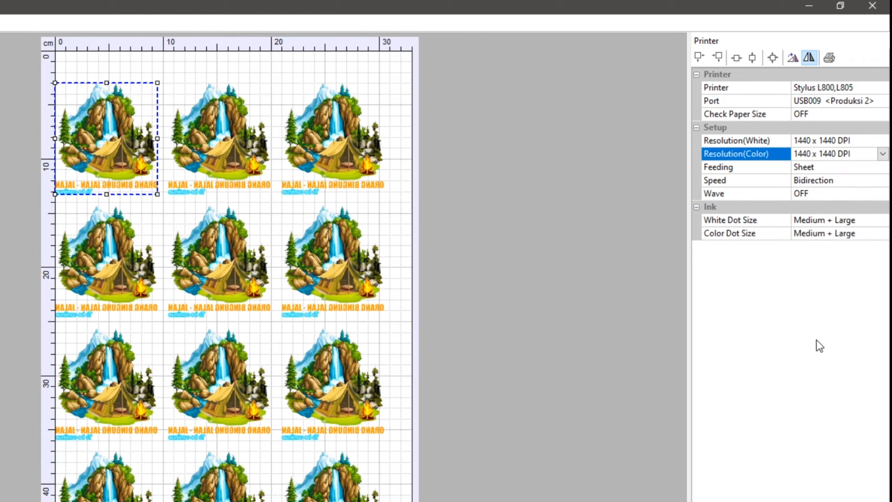
Set the printer's paper feeding option to Sheet.
{"action": "left_click", "coordinate": [761, 167]}
{"action": "left_click", "coordinate": [883, 168]}
{"action": "left_click", "coordinate": [871, 180]}
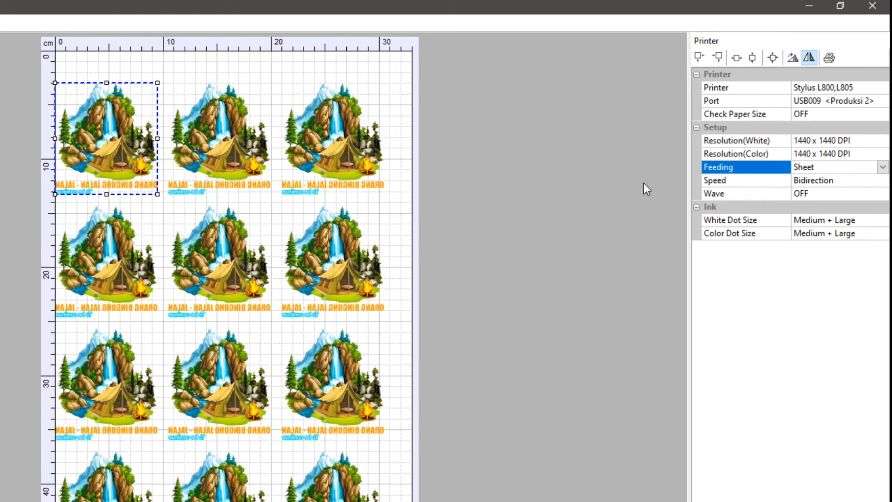
Review the available print speed and wave options while keeping Bidirection and OFF.
{"action": "left_click", "coordinate": [751, 180]}
{"action": "left_click", "coordinate": [883, 180]}
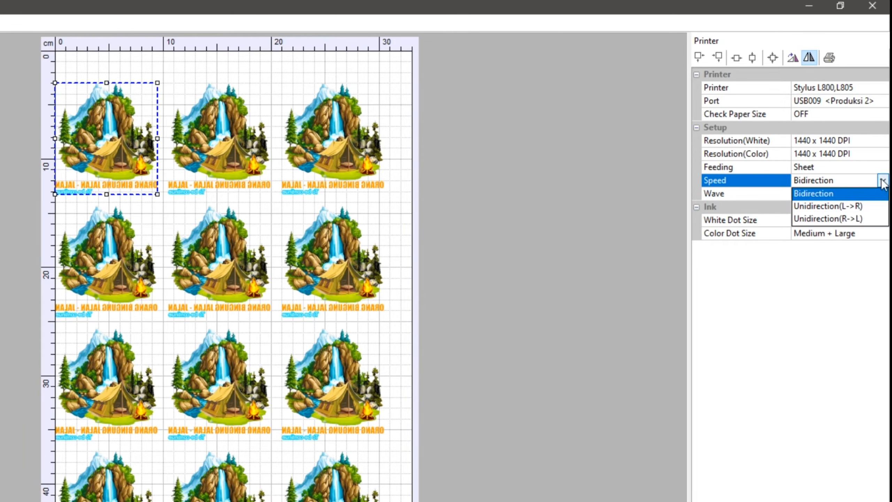
{"action": "left_click", "coordinate": [883, 180]}
{"action": "left_click", "coordinate": [621, 185]}
{"action": "left_click", "coordinate": [780, 193]}
{"action": "left_click", "coordinate": [883, 193]}
{"action": "left_click", "coordinate": [883, 193]}
{"action": "left_click", "coordinate": [627, 239]}
Set both the white dot size and the color dot size to Medium + Large.
{"action": "left_click", "coordinate": [794, 221]}
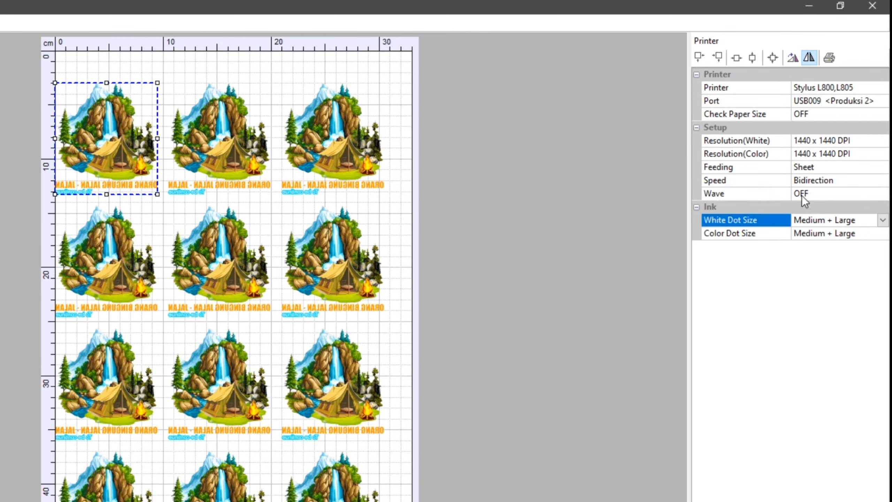
{"action": "left_click", "coordinate": [617, 233]}
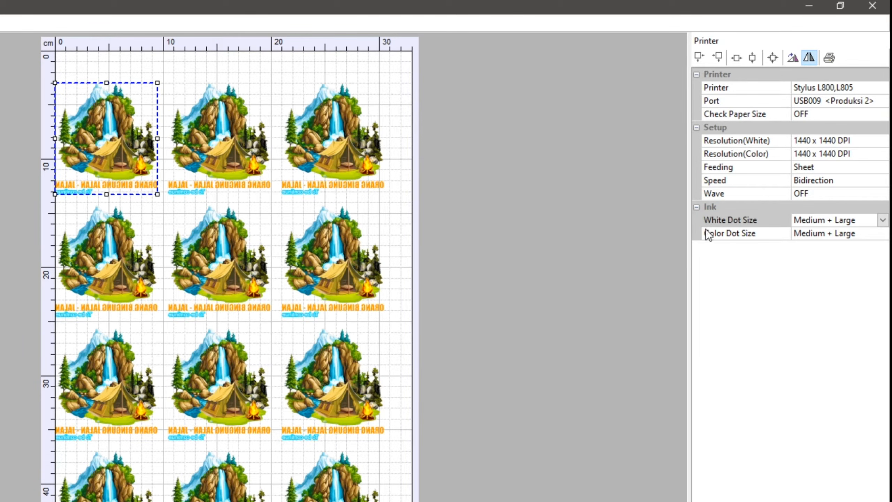
{"action": "left_click", "coordinate": [882, 221]}
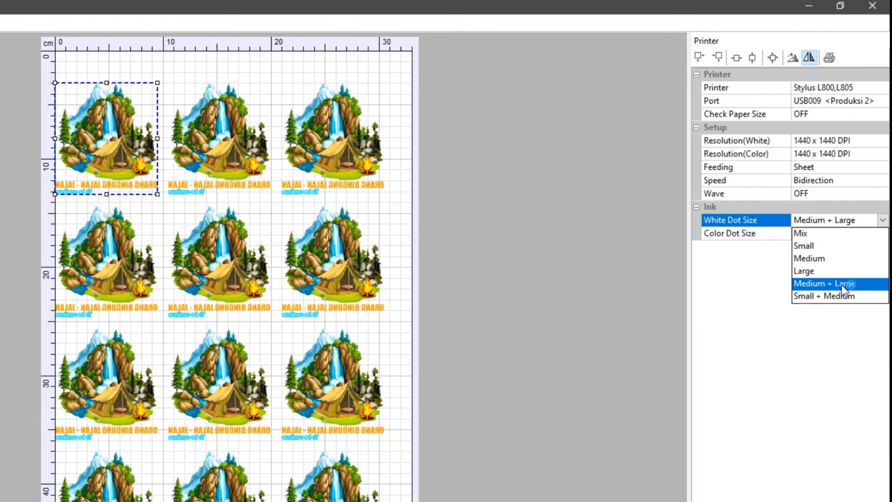
{"action": "left_click", "coordinate": [848, 285]}
{"action": "left_click", "coordinate": [882, 234]}
{"action": "left_click", "coordinate": [882, 233]}
{"action": "left_click", "coordinate": [836, 297]}
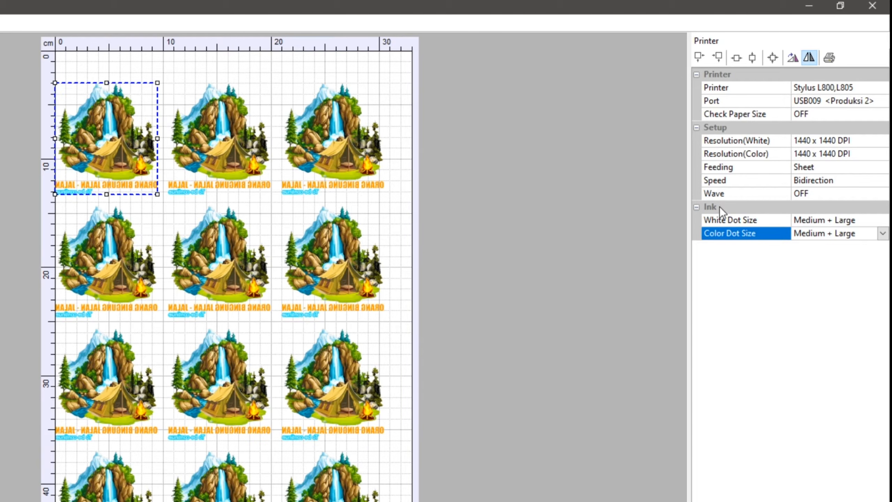
Review the white and color dot size settings together with the white and color resolutions.
{"action": "left_click", "coordinate": [733, 221]}
{"action": "left_click", "coordinate": [749, 234]}
{"action": "left_click", "coordinate": [754, 224]}
{"action": "left_click", "coordinate": [755, 231]}
{"action": "left_click", "coordinate": [756, 218]}
{"action": "left_click", "coordinate": [756, 234]}
{"action": "left_click", "coordinate": [761, 150]}
{"action": "left_click", "coordinate": [765, 140]}
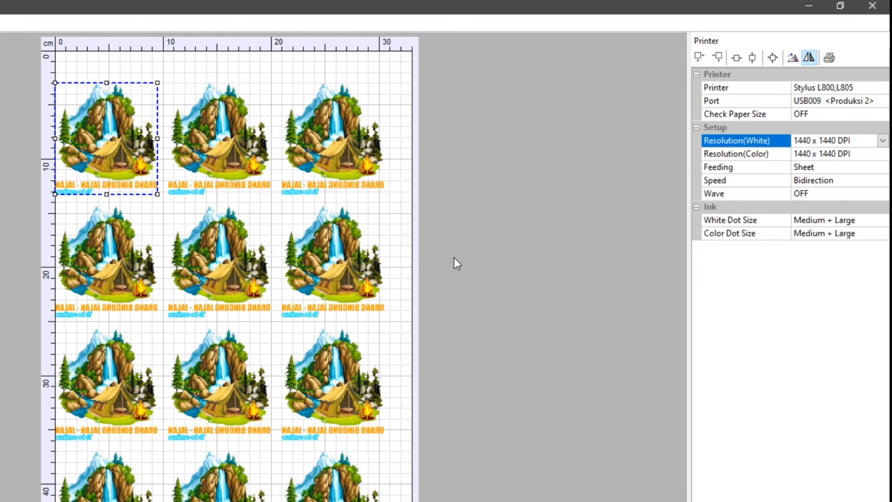
{"action": "left_click", "coordinate": [427, 259]}
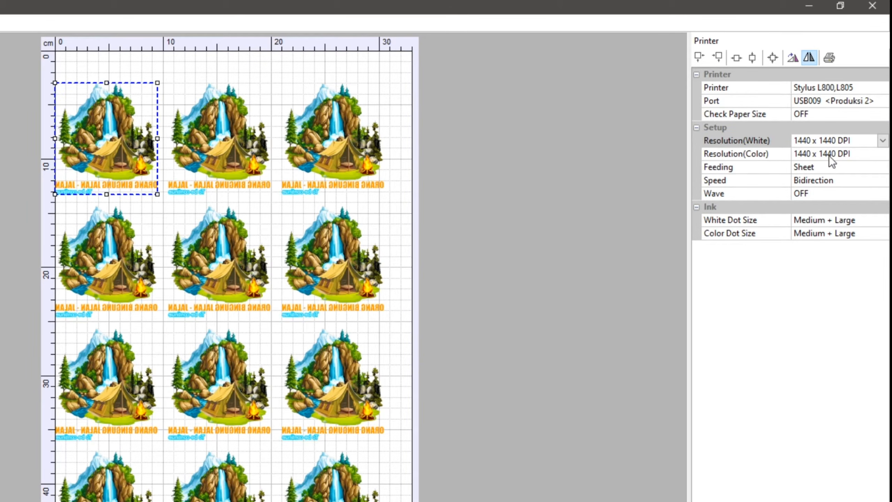
{"action": "left_click", "coordinate": [859, 238]}
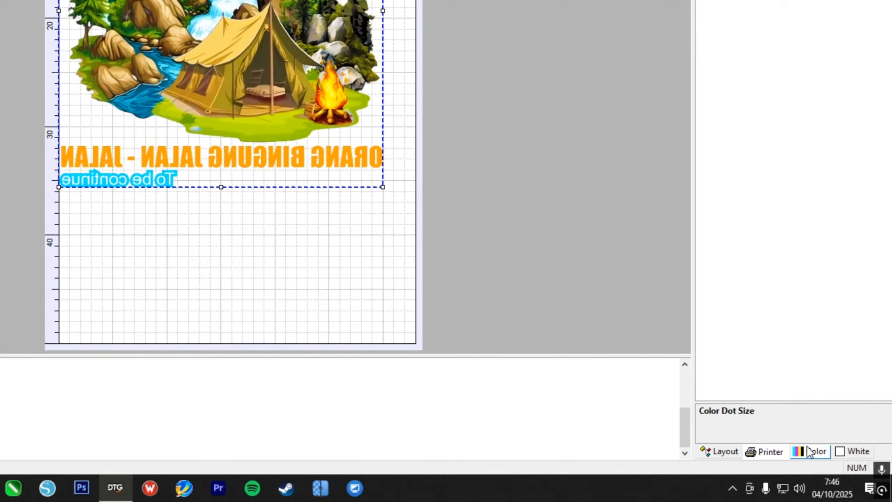
Open the color management settings and examine the available ink channel configurations.
{"action": "left_click", "coordinate": [813, 453]}
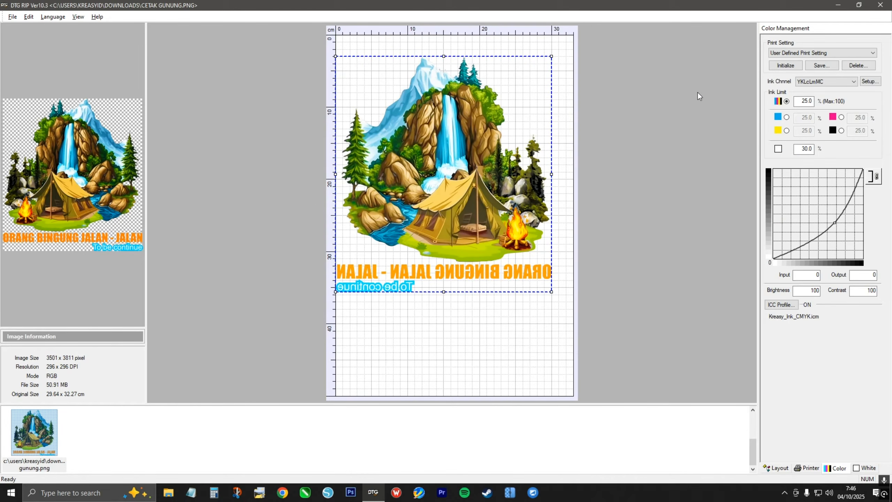
{"action": "left_click", "coordinate": [844, 82]}
{"action": "left_click", "coordinate": [772, 81]}
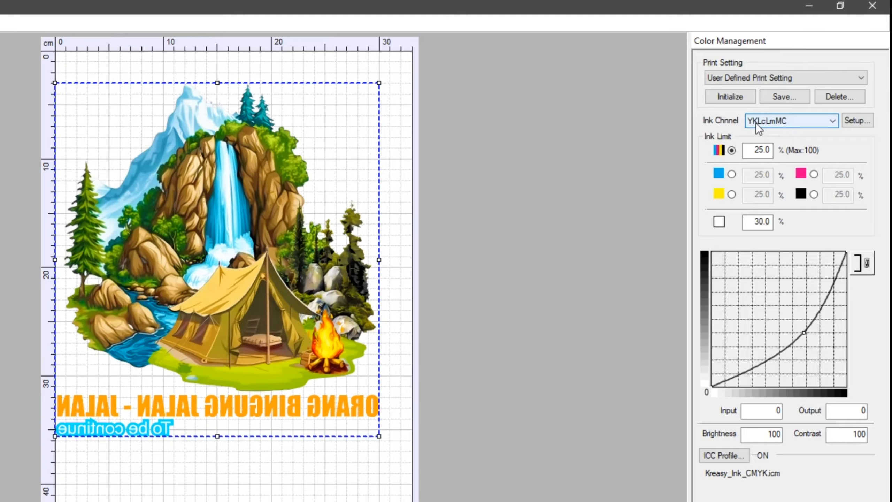
{"action": "left_click", "coordinate": [785, 123]}
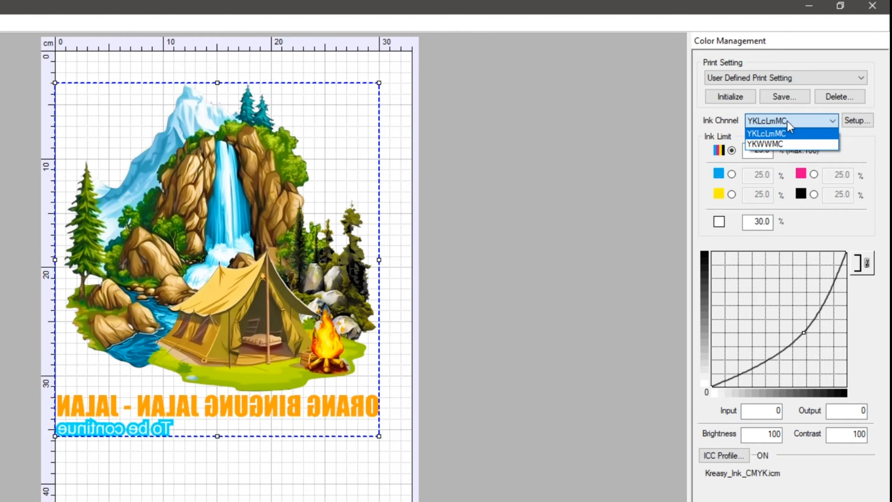
{"action": "left_click", "coordinate": [788, 121]}
Try the YKWWMC ink channel configuration, and return it to YKLcLmMC.
{"action": "left_click", "coordinate": [781, 122]}
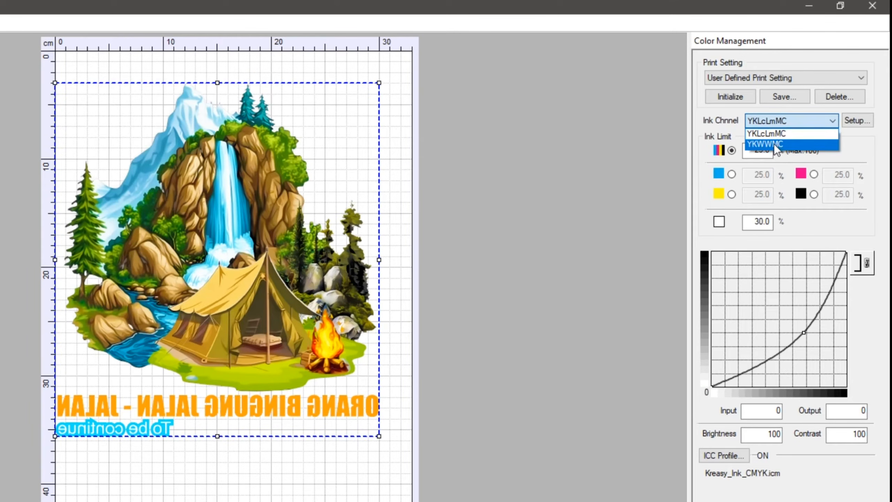
{"action": "left_click", "coordinate": [770, 144]}
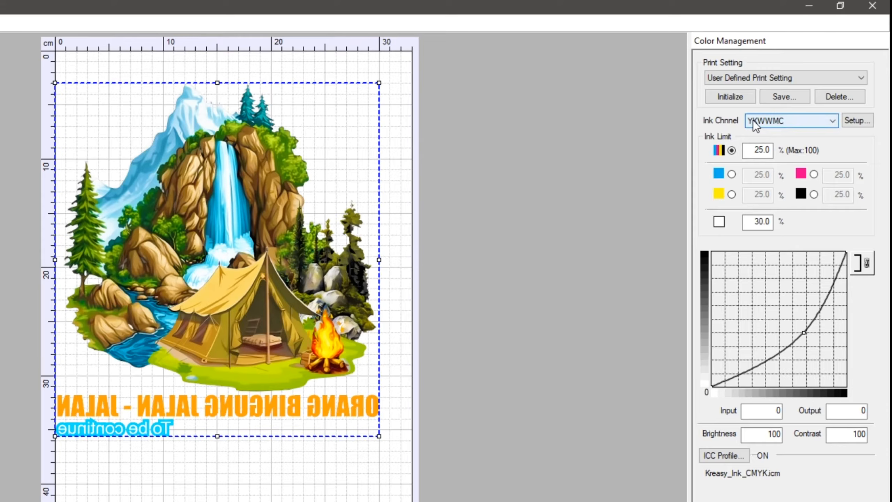
{"action": "left_click", "coordinate": [768, 120]}
{"action": "left_click", "coordinate": [765, 134]}
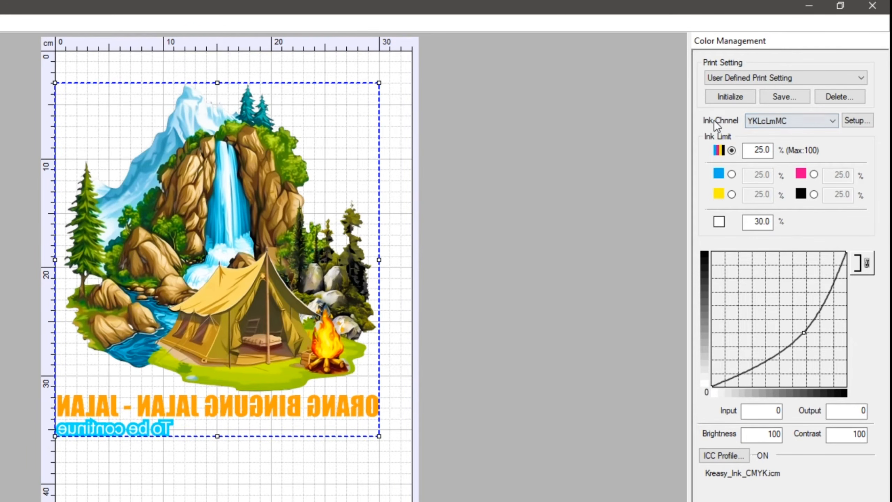
{"action": "left_click", "coordinate": [766, 120]}
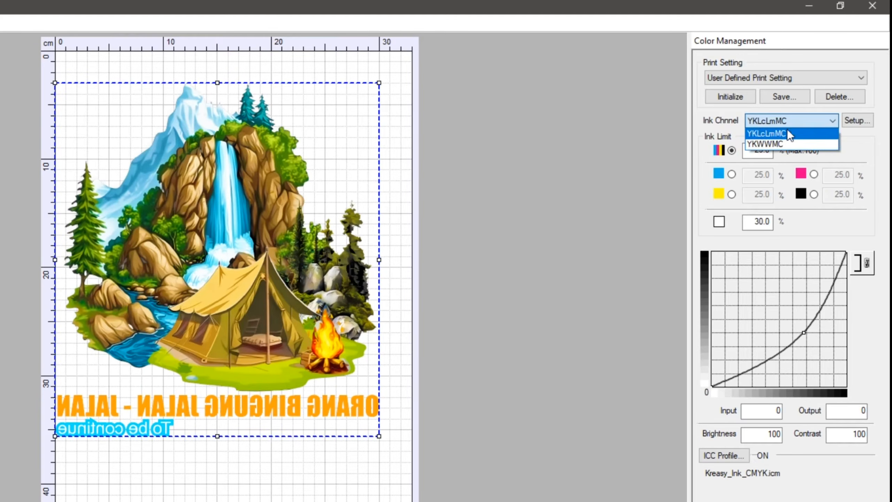
{"action": "left_click", "coordinate": [774, 145]}
{"action": "left_click", "coordinate": [765, 122]}
{"action": "left_click", "coordinate": [764, 133]}
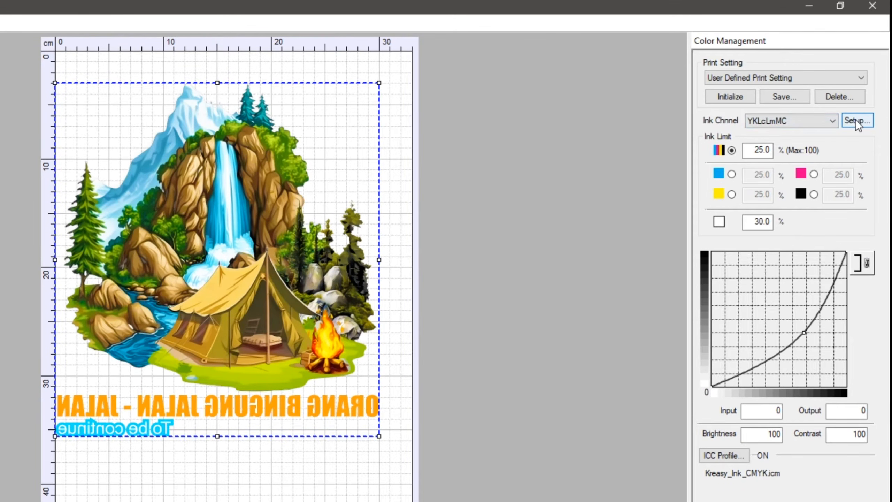
Open the ink channel setup and examine the ink choices for each channel of the YKWWMC configuration.
{"action": "left_click", "coordinate": [858, 121]}
{"action": "left_click", "coordinate": [322, 244]}
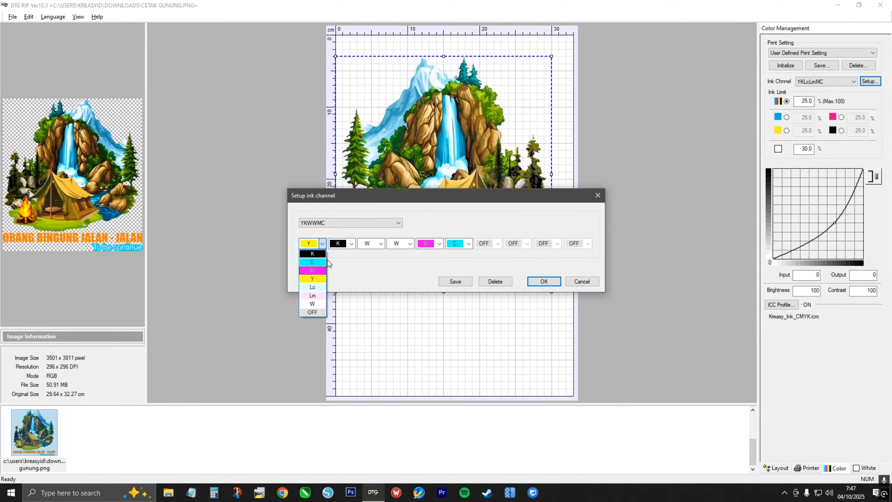
{"action": "left_click", "coordinate": [352, 244]}
{"action": "left_click", "coordinate": [353, 244]}
{"action": "left_click", "coordinate": [381, 244]}
{"action": "left_click", "coordinate": [381, 245]}
{"action": "left_click", "coordinate": [410, 243]}
{"action": "left_click", "coordinate": [439, 245]}
{"action": "left_click", "coordinate": [439, 245]}
{"action": "left_click", "coordinate": [469, 244]}
{"action": "left_click", "coordinate": [469, 244]}
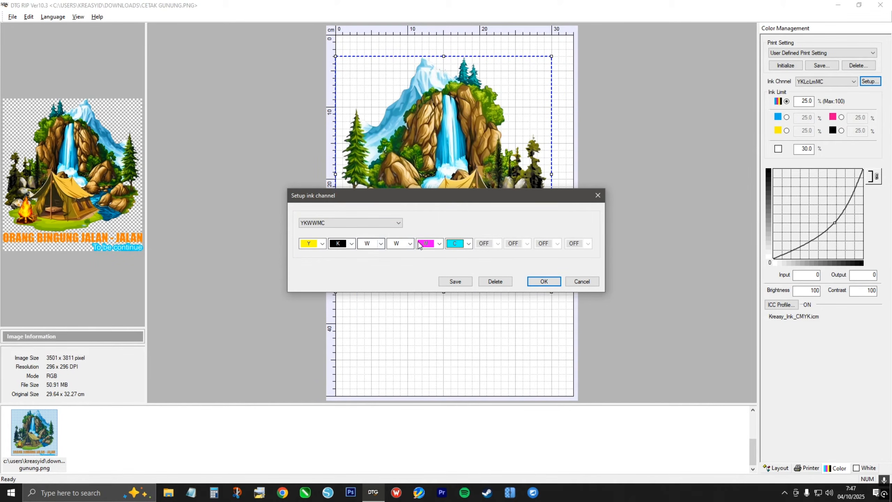
Save the YKWWMC ink channel setup and use it as the active ink channel configuration.
{"action": "left_click", "coordinate": [456, 282]}
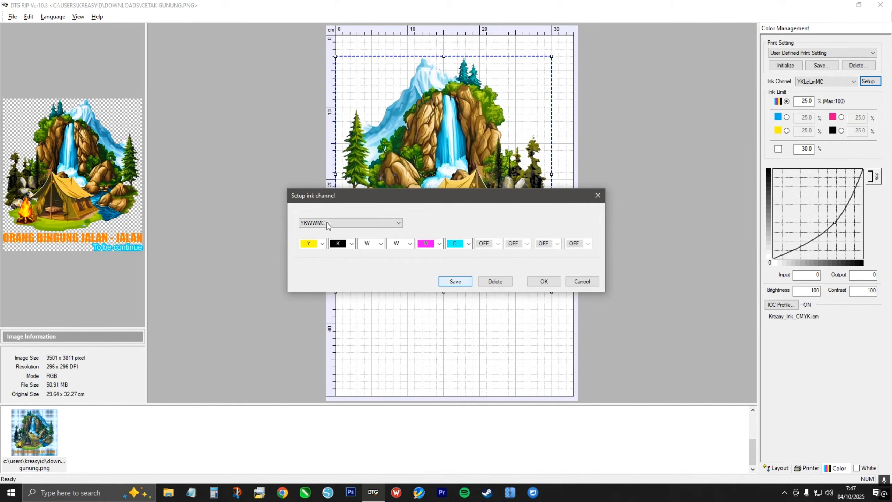
{"action": "left_click", "coordinate": [541, 282]}
{"action": "left_click", "coordinate": [830, 81]}
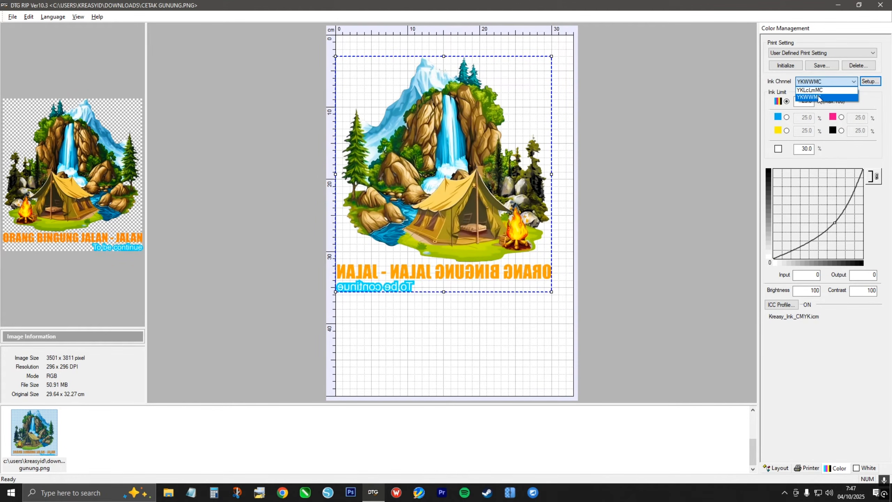
{"action": "left_click", "coordinate": [810, 98]}
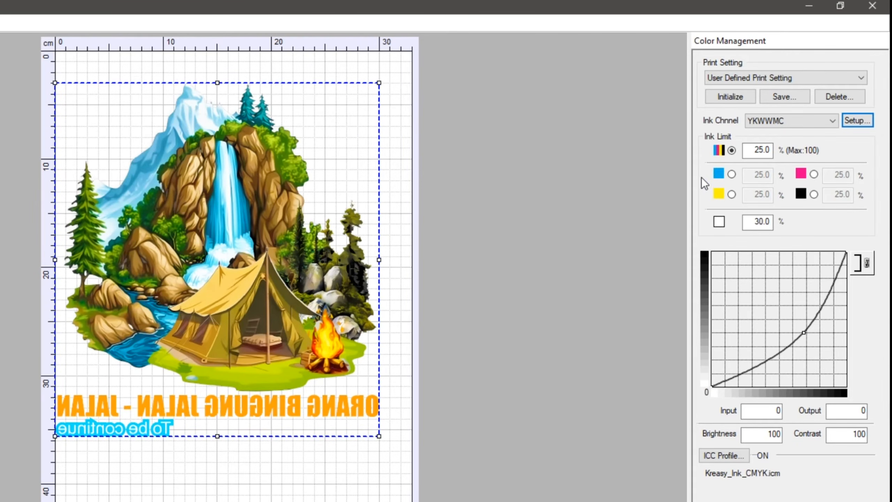
Set the white ink limit to 30% while keeping the combined color ink limit at 25%.
{"action": "double_click", "coordinate": [750, 151]}
{"action": "left_click", "coordinate": [746, 150]}
{"action": "left_click_drag", "start_coordinate": [747, 151], "coordinate": [778, 159]}
{"action": "left_click", "coordinate": [751, 150]}
{"action": "left_click_drag", "start_coordinate": [751, 148], "coordinate": [812, 150]}
{"action": "left_click", "coordinate": [751, 149]}
{"action": "double_click", "coordinate": [754, 152]}
{"action": "left_click_drag", "start_coordinate": [750, 221], "coordinate": [779, 234]}
{"action": "type", "text": "30"}
{"action": "left_click", "coordinate": [752, 153]}
{"action": "left_click", "coordinate": [755, 226]}
{"action": "left_click", "coordinate": [755, 151]}
Try separate ink limits per color with black at 10%, then restore black to 25% and the combined color limit.
{"action": "left_click", "coordinate": [732, 174]}
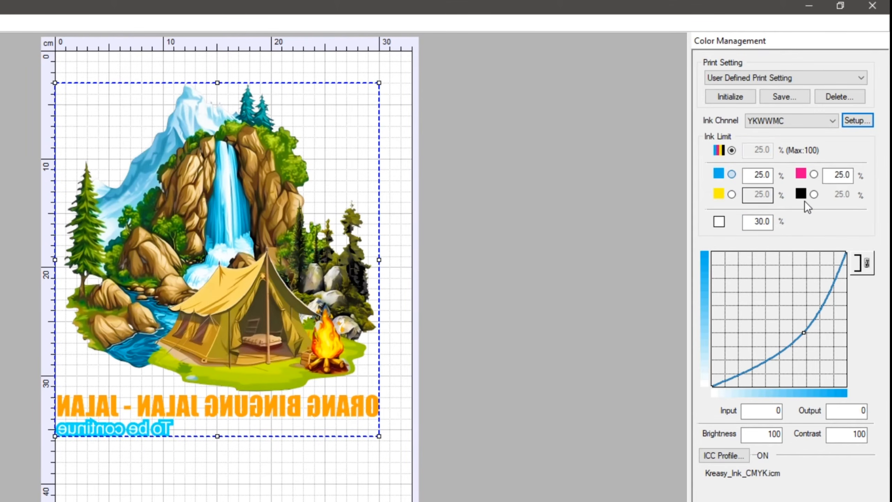
{"action": "left_click", "coordinate": [814, 196]}
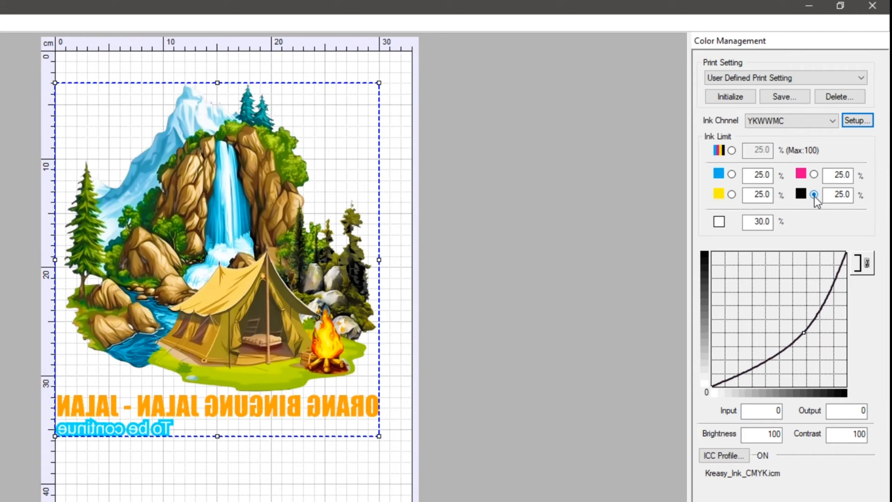
{"action": "double_click", "coordinate": [850, 197]}
{"action": "type", "text": "10"}
{"action": "left_click", "coordinate": [834, 178]}
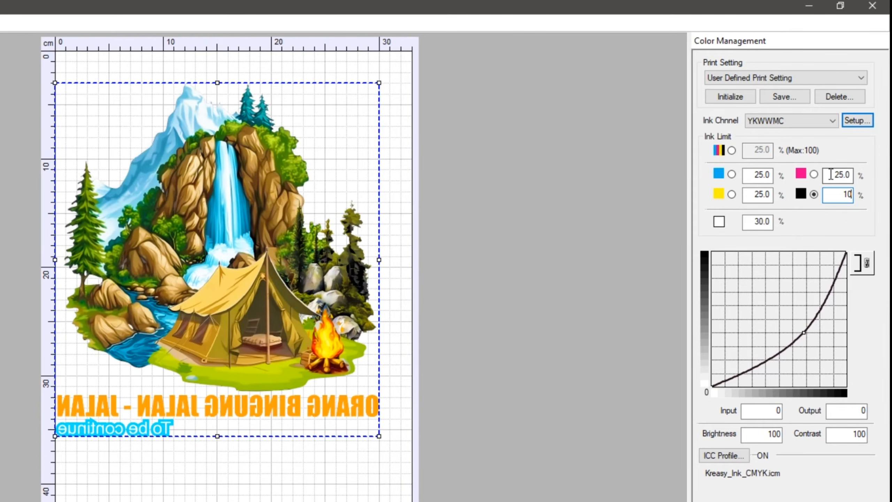
{"action": "left_click", "coordinate": [834, 197]}
{"action": "left_click_drag", "start_coordinate": [834, 196], "coordinate": [888, 195]}
{"action": "type", "text": "25"}
{"action": "left_click", "coordinate": [756, 174]}
{"action": "left_click", "coordinate": [732, 151]}
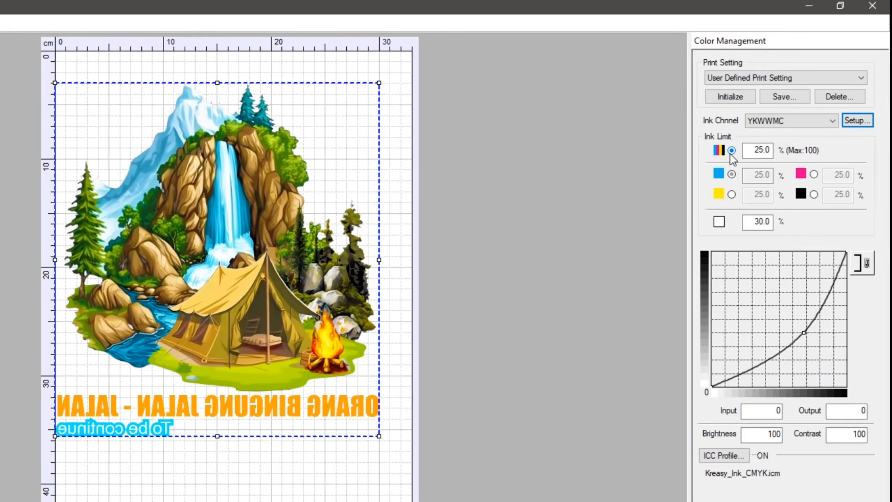
{"action": "left_click", "coordinate": [754, 150]}
{"action": "left_click", "coordinate": [752, 222]}
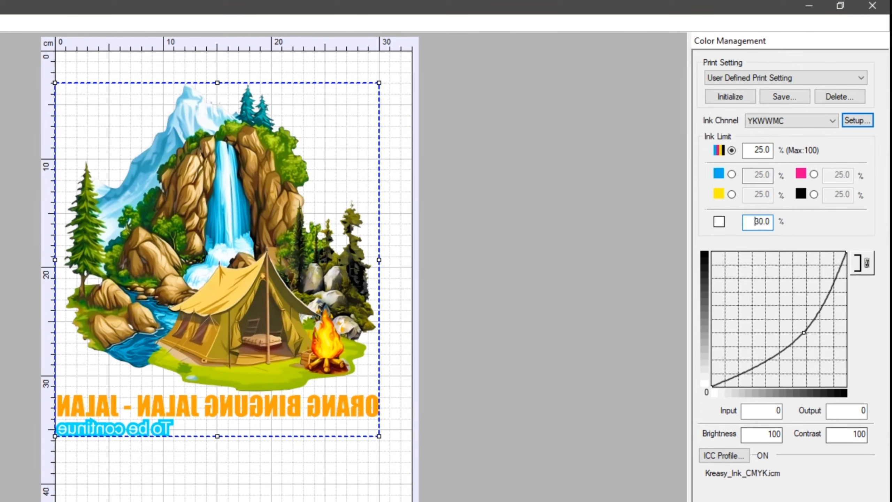
Open the ICC profile settings and examine the available output profiles, keeping Kreasy_Ink_CMYK.icm.
{"action": "left_click", "coordinate": [729, 458]}
{"action": "left_click", "coordinate": [198, 346]}
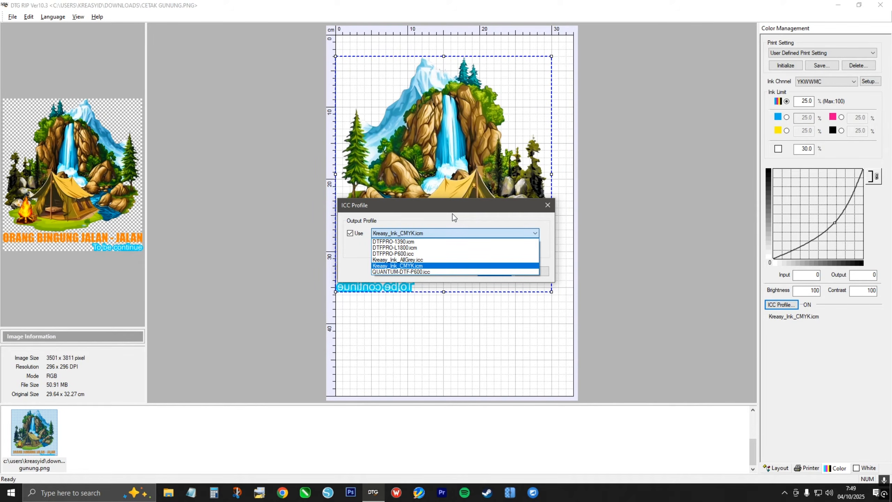
{"action": "left_click", "coordinate": [452, 213]}
{"action": "left_click", "coordinate": [414, 234]}
{"action": "left_click", "coordinate": [414, 233]}
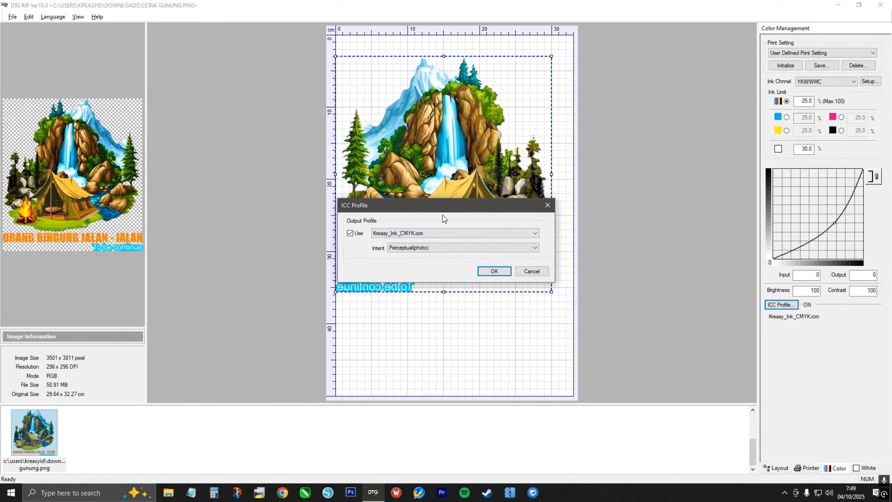
Switch to File Explorer and open the folder C:\DTGRIP\Profile\CMYK.
{"action": "left_click", "coordinate": [169, 492]}
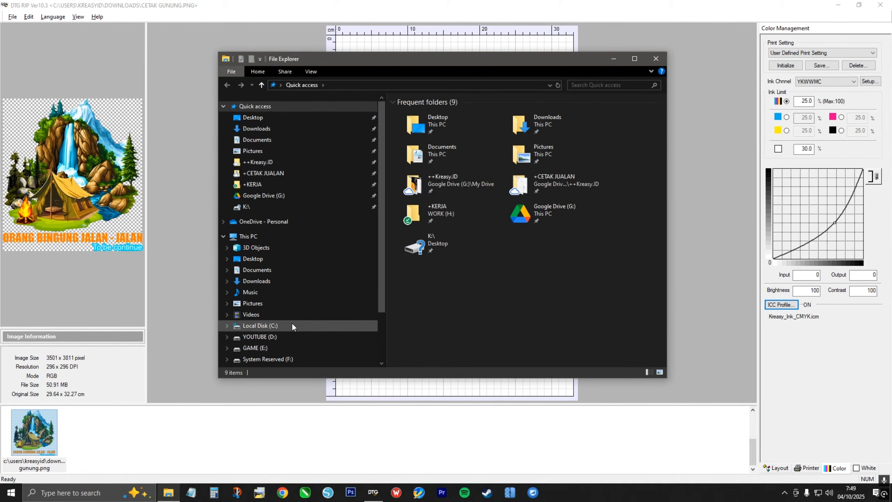
{"action": "left_click", "coordinate": [261, 325]}
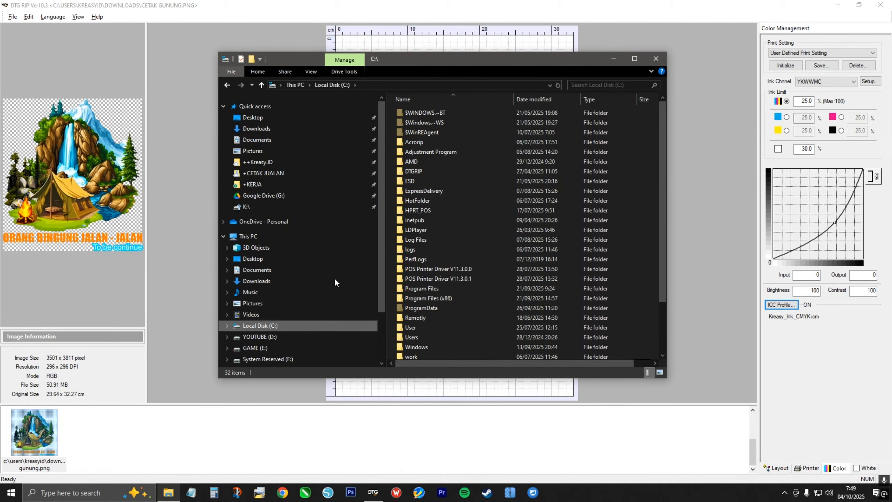
{"action": "left_click", "coordinate": [421, 171]}
{"action": "double_click", "coordinate": [421, 171]}
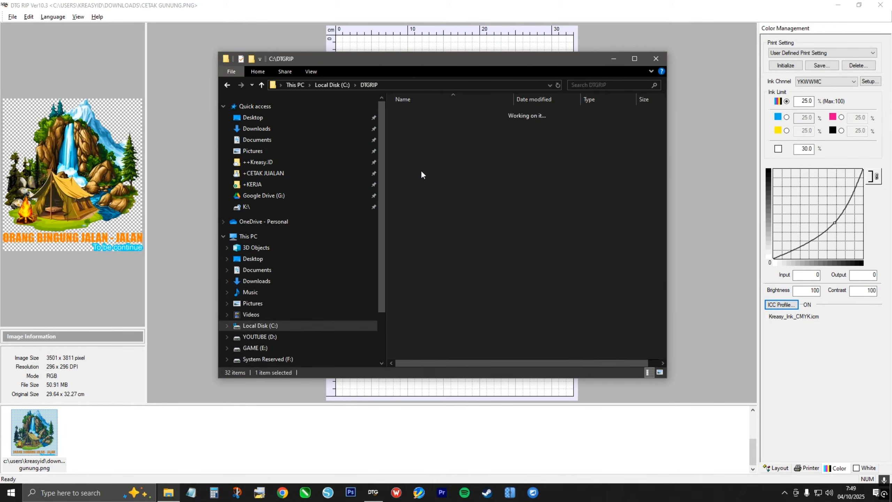
{"action": "double_click", "coordinate": [424, 172]}
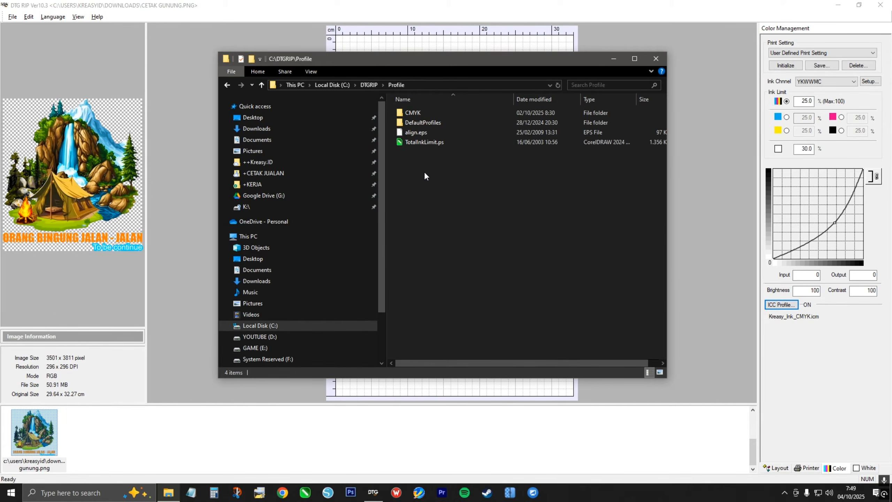
{"action": "double_click", "coordinate": [424, 116]}
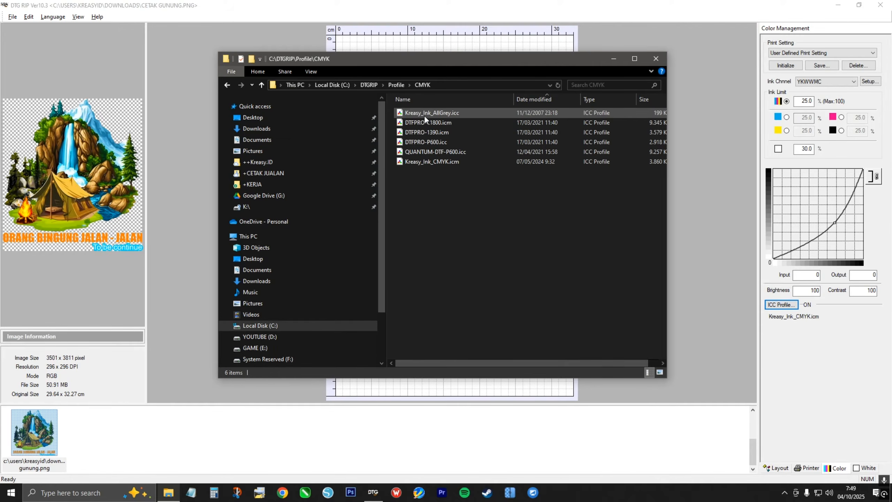
Examine the Kreasy_Ink and DTFPRO ICC profile files in the CMYK folder, and close the folder window.
{"action": "right_click", "coordinate": [433, 194]}
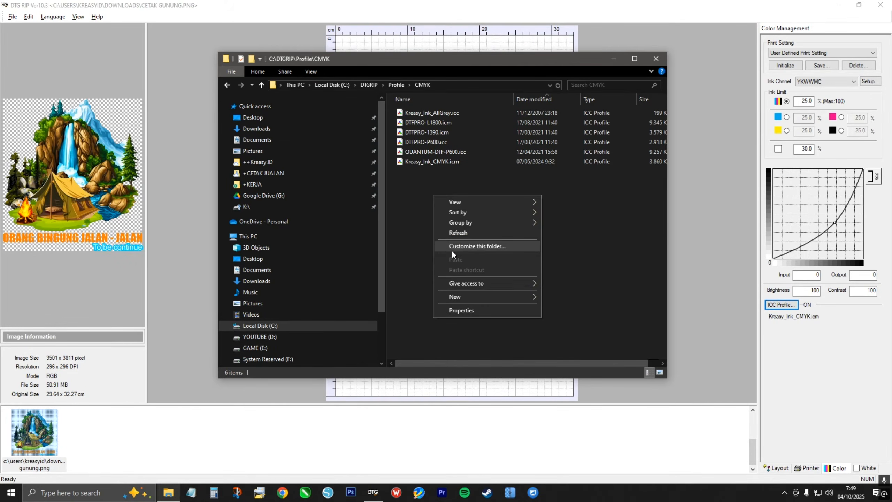
{"action": "left_click", "coordinate": [601, 242]}
{"action": "left_click", "coordinate": [426, 161]}
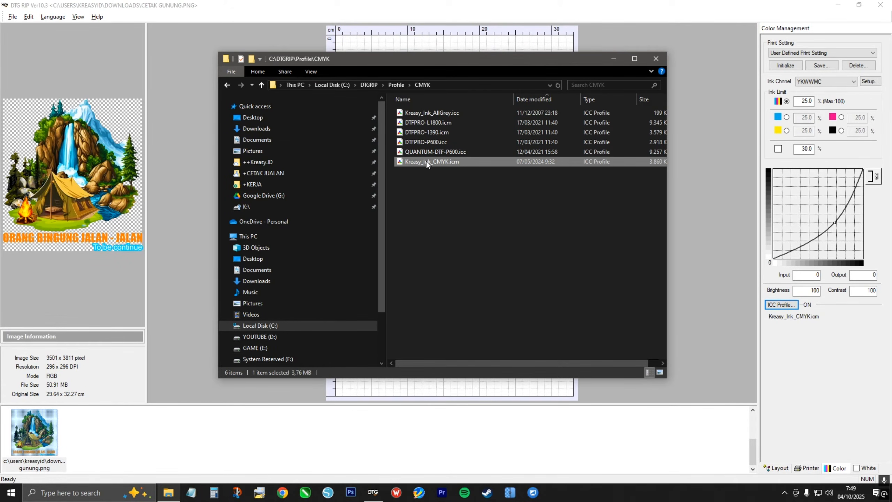
{"action": "left_click", "coordinate": [431, 113]}
{"action": "left_click", "coordinate": [433, 162]}
{"action": "left_click", "coordinate": [429, 142]}
{"action": "left_click", "coordinate": [432, 113]}
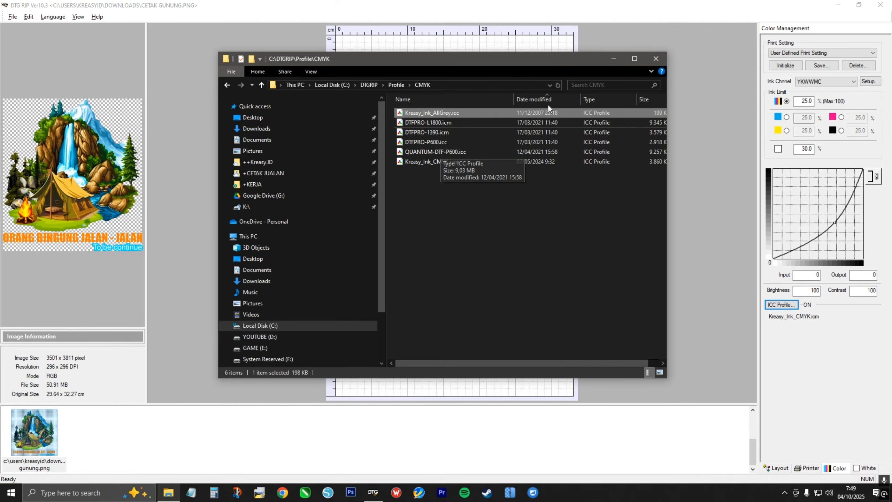
{"action": "left_click", "coordinate": [657, 60]}
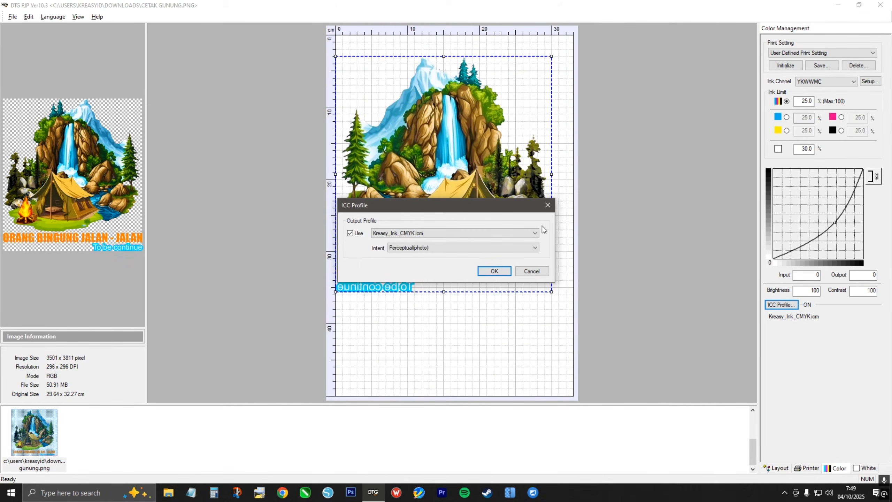
Check the output profile selection and close the ICC profile settings, keeping Kreasy_Ink_CMYK.icm.
{"action": "left_click", "coordinate": [501, 234]}
{"action": "left_click", "coordinate": [498, 232]}
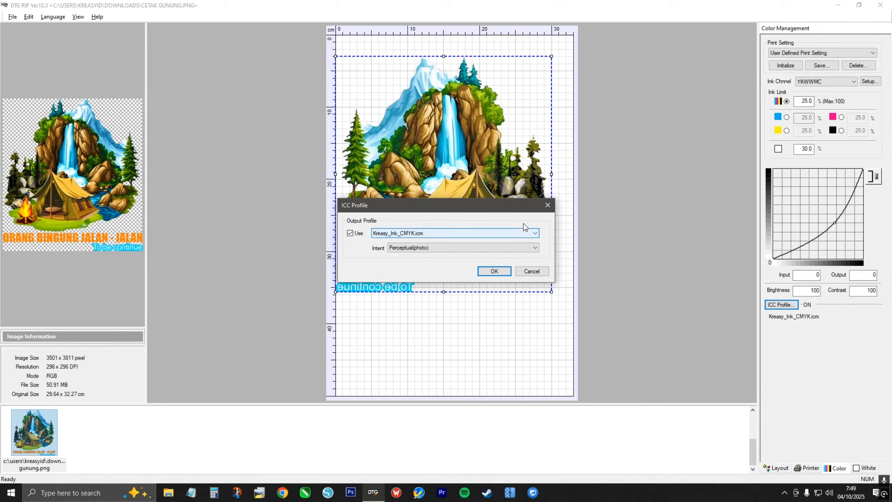
{"action": "left_click", "coordinate": [547, 205]}
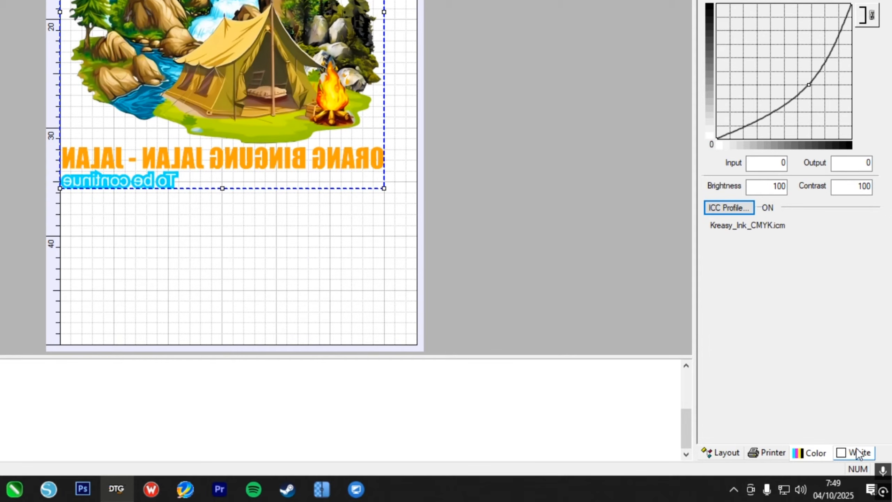
Open the white ink controls, keep 100% White under any colored pixel, and display the white layer.
{"action": "left_click", "coordinate": [859, 453]}
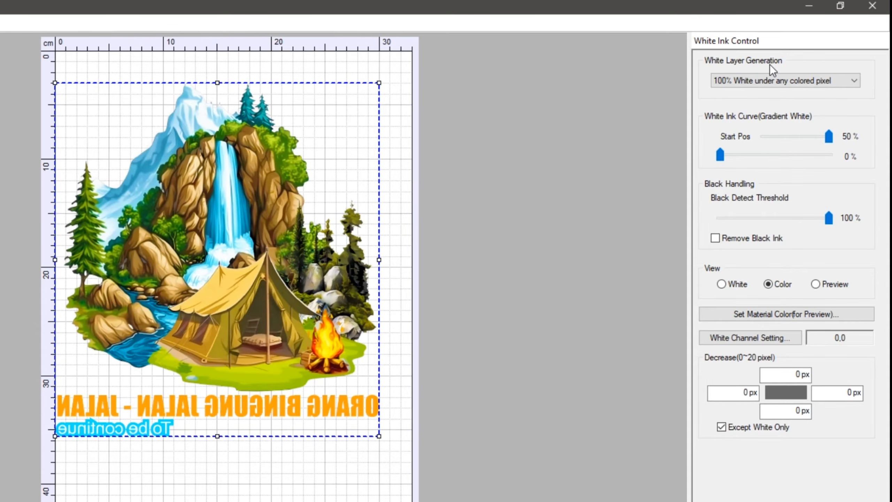
{"action": "left_click", "coordinate": [757, 81]}
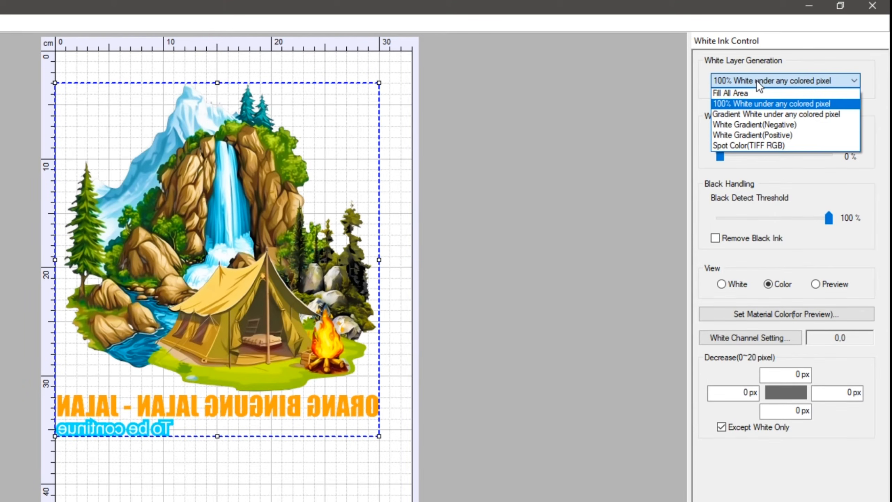
{"action": "left_click", "coordinate": [757, 104]}
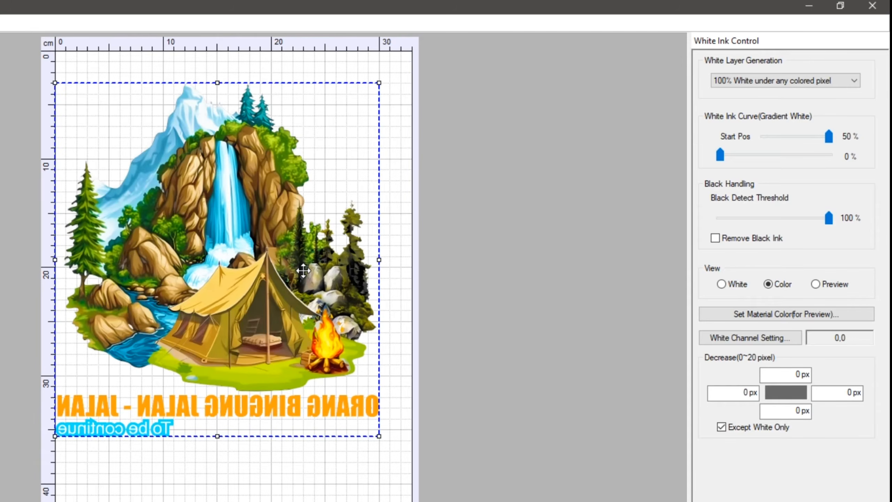
{"action": "left_click", "coordinate": [722, 284]}
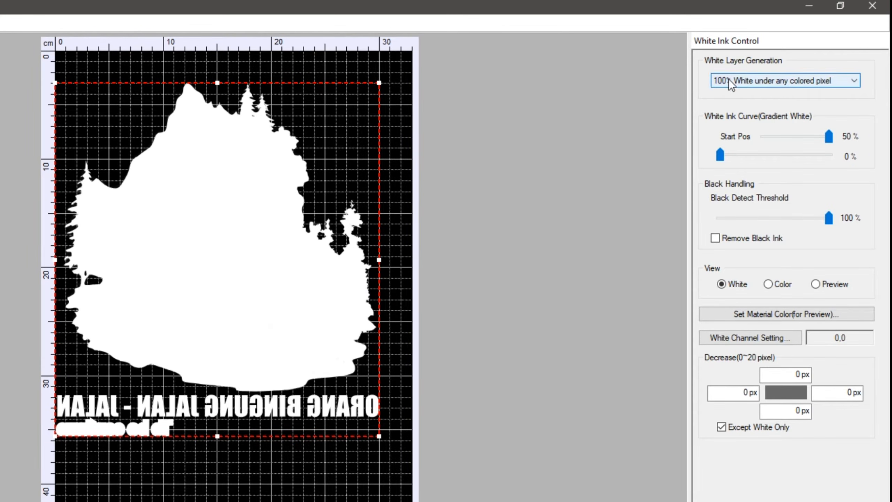
Try Fill All Area as the white layer generation mode, followed by Gradient White under any colored pixel.
{"action": "left_click", "coordinate": [753, 82]}
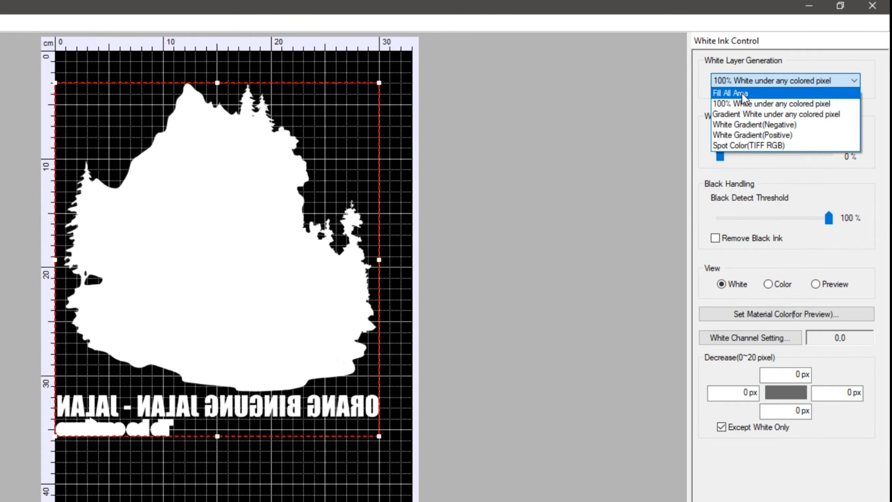
{"action": "left_click", "coordinate": [742, 93]}
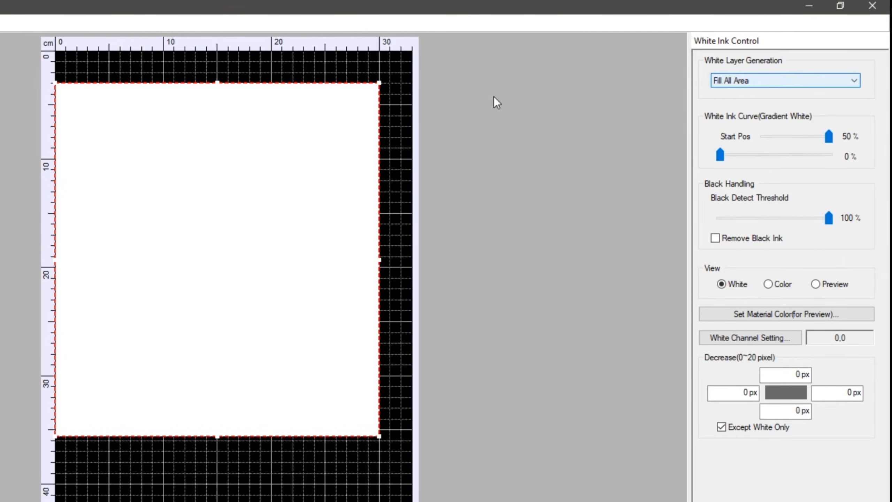
{"action": "left_click", "coordinate": [763, 78]}
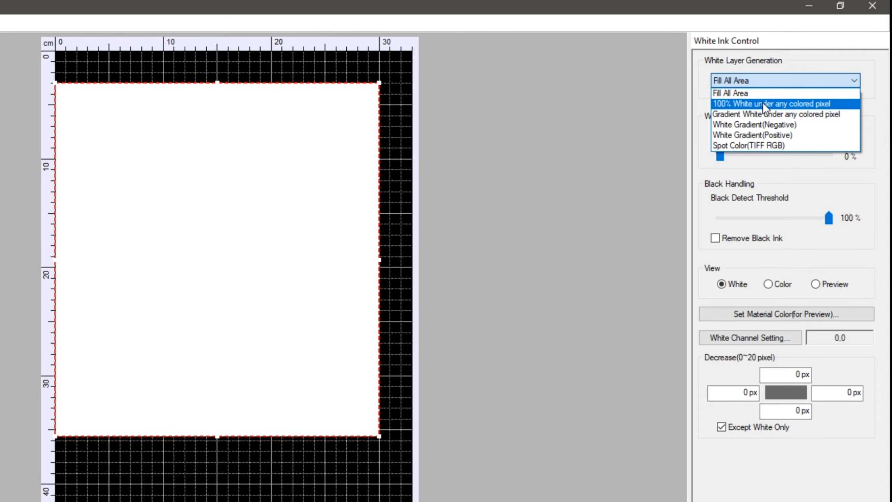
{"action": "left_click", "coordinate": [738, 115]}
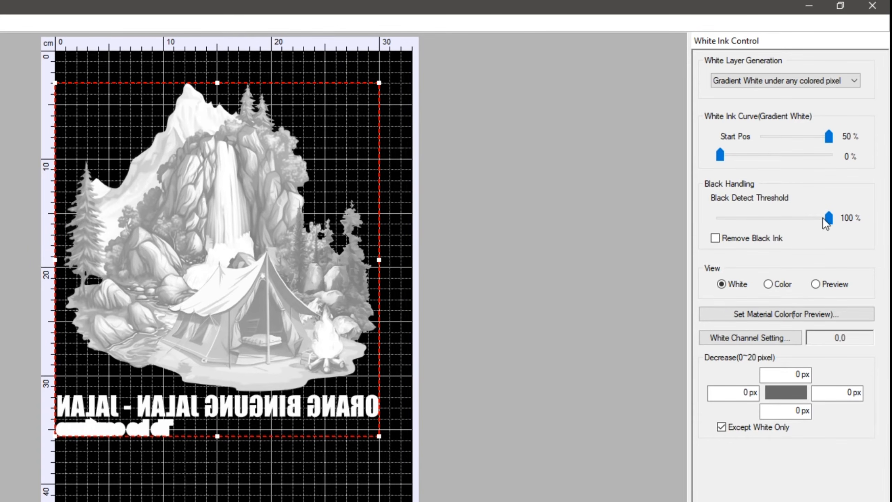
Try raising the lower gradient white ink curve value to 100%, then return it to 0%.
{"action": "left_click_drag", "start_coordinate": [828, 136], "coordinate": [867, 134]}
{"action": "left_click_drag", "start_coordinate": [722, 156], "coordinate": [867, 154]}
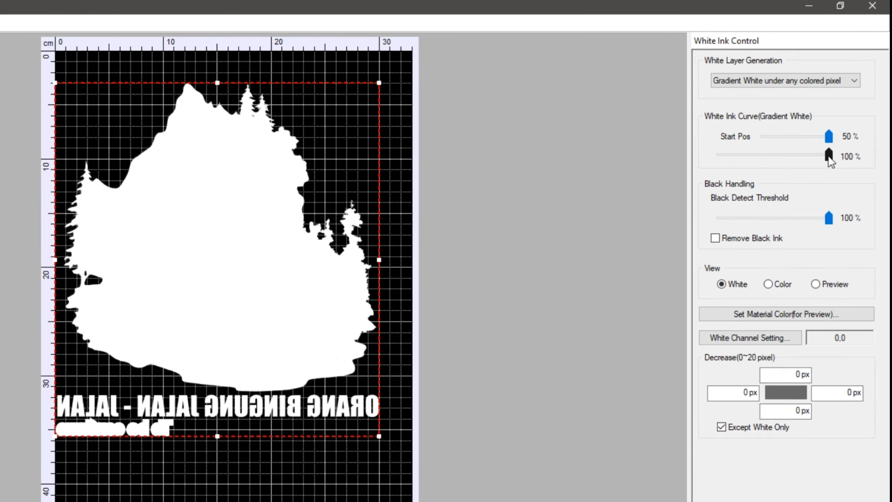
{"action": "left_click_drag", "start_coordinate": [828, 154], "coordinate": [603, 155]}
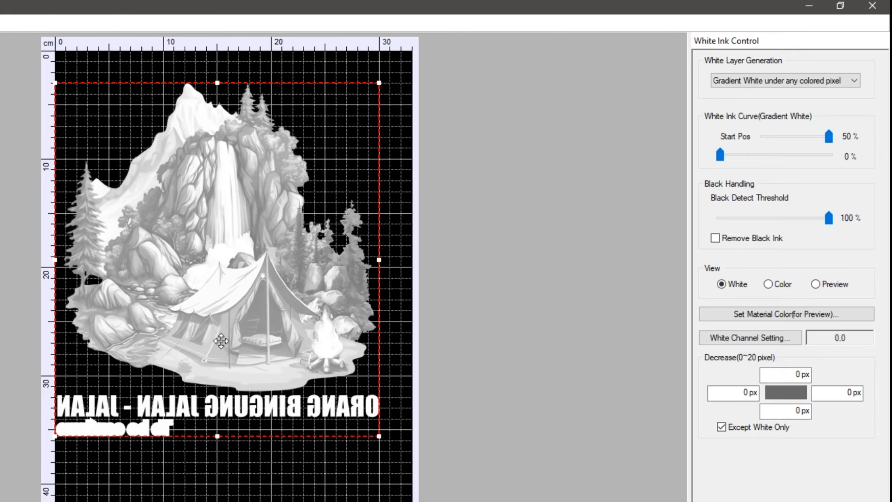
Compare the 100% and gradient white layer modes, ending with 100% White under any colored pixel.
{"action": "left_click", "coordinate": [738, 85]}
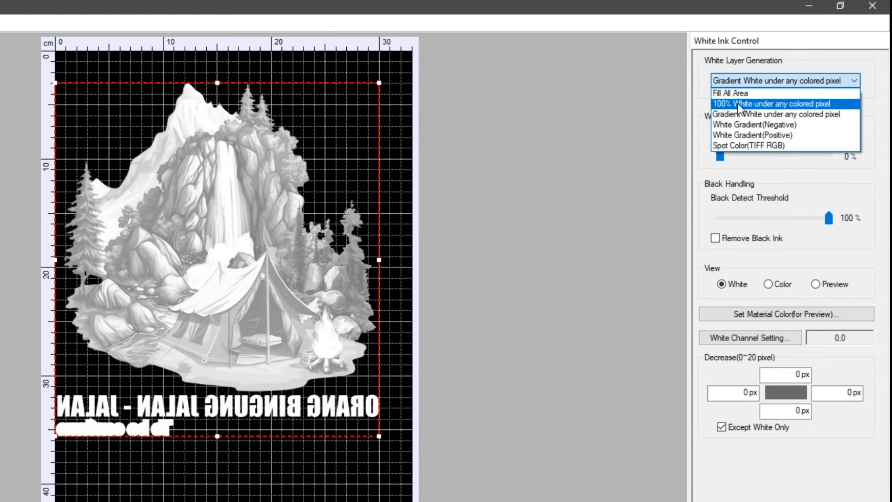
{"action": "left_click", "coordinate": [739, 103]}
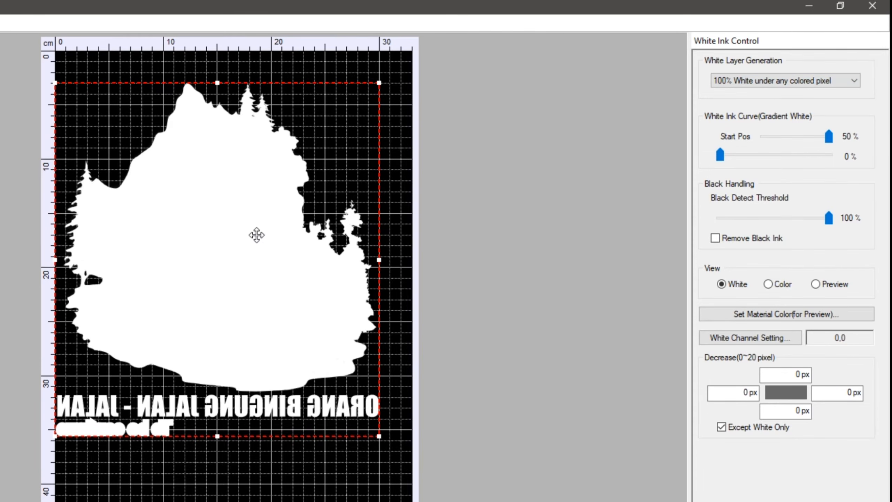
{"action": "left_click", "coordinate": [738, 80]}
{"action": "left_click", "coordinate": [731, 115]}
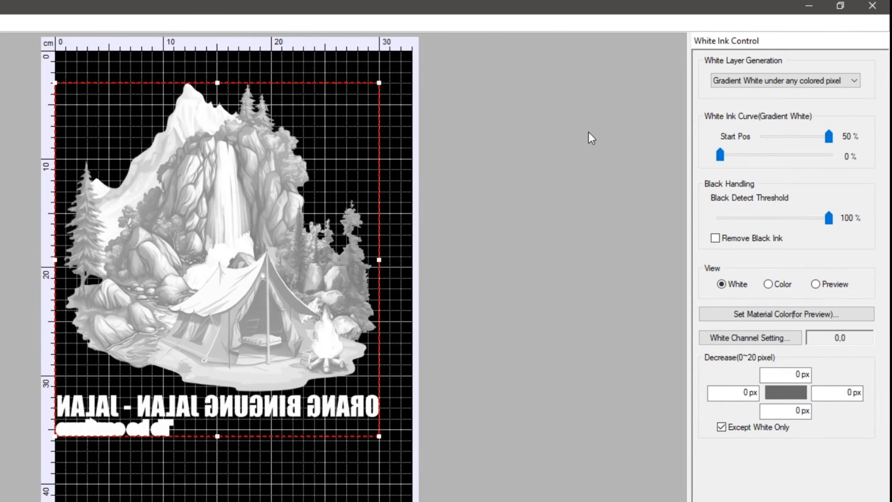
{"action": "left_click", "coordinate": [782, 77]}
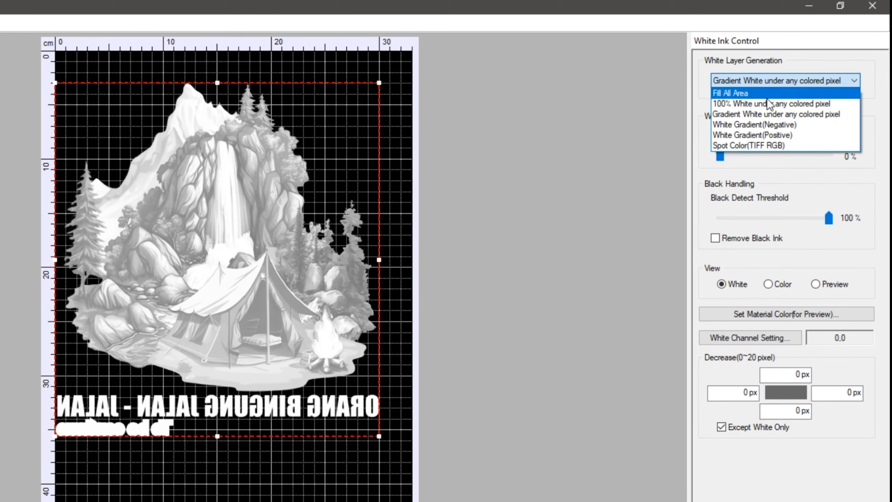
{"action": "left_click", "coordinate": [736, 104]}
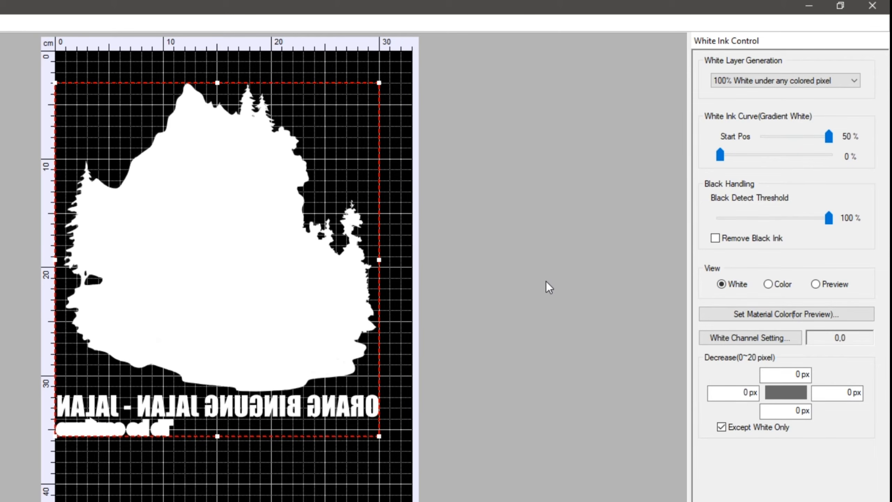
Compare the White, Color and Preview views of the artwork, ending with the Preview view.
{"action": "left_click", "coordinate": [768, 284]}
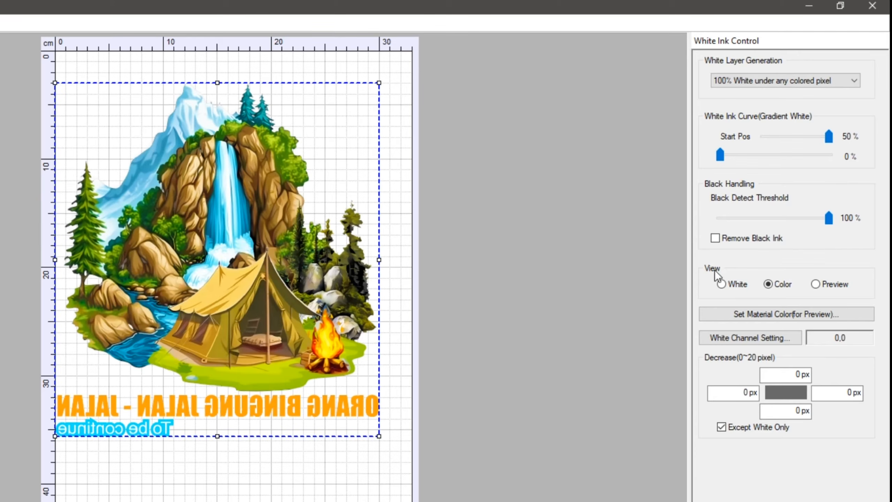
{"action": "left_click", "coordinate": [723, 284]}
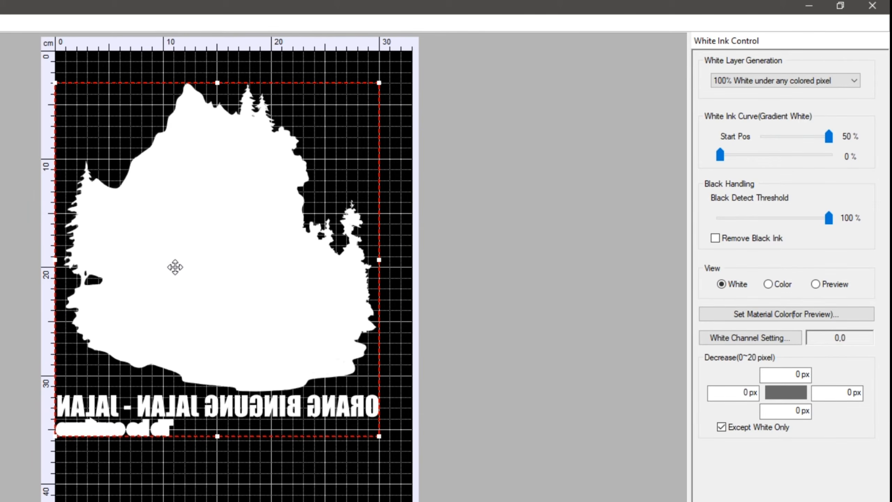
{"action": "left_click", "coordinate": [815, 284]}
{"action": "left_click", "coordinate": [769, 283]}
{"action": "left_click", "coordinate": [727, 283]}
{"action": "left_click", "coordinate": [768, 284]}
{"action": "left_click", "coordinate": [815, 284]}
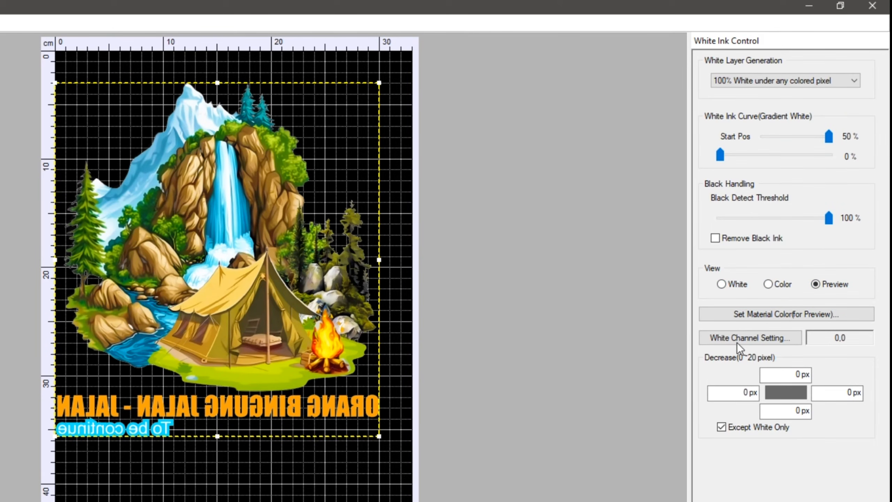
Try bright pink (Red 255, Green 0, Blue 128) as the material color for the preview.
{"action": "left_click", "coordinate": [761, 317]}
{"action": "left_click_drag", "start_coordinate": [275, 255], "coordinate": [624, 307]}
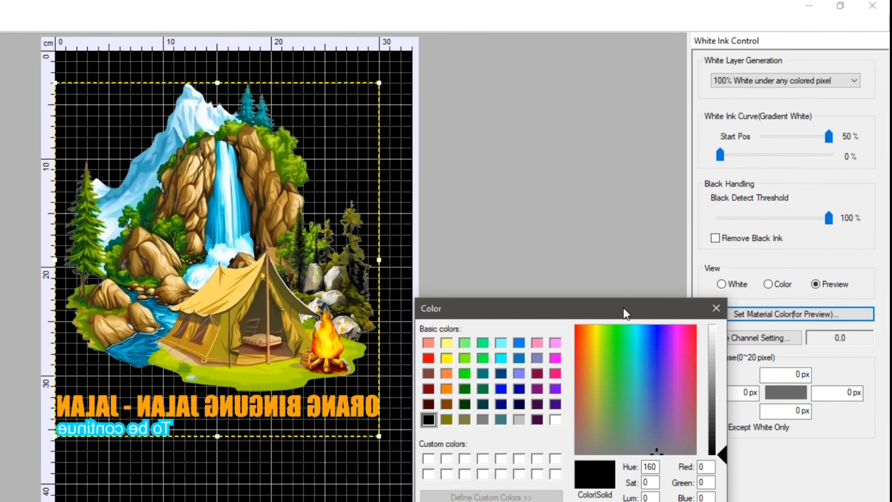
{"action": "left_click", "coordinate": [555, 373]}
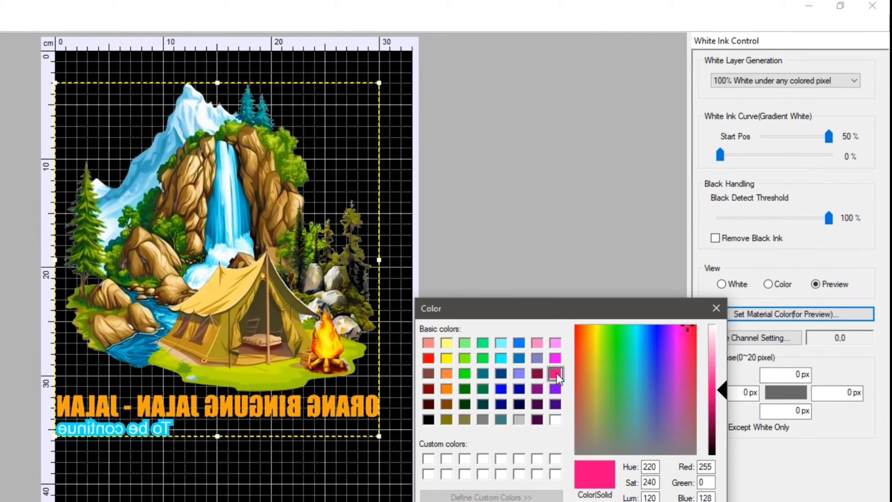
{"action": "key", "text": "Return"}
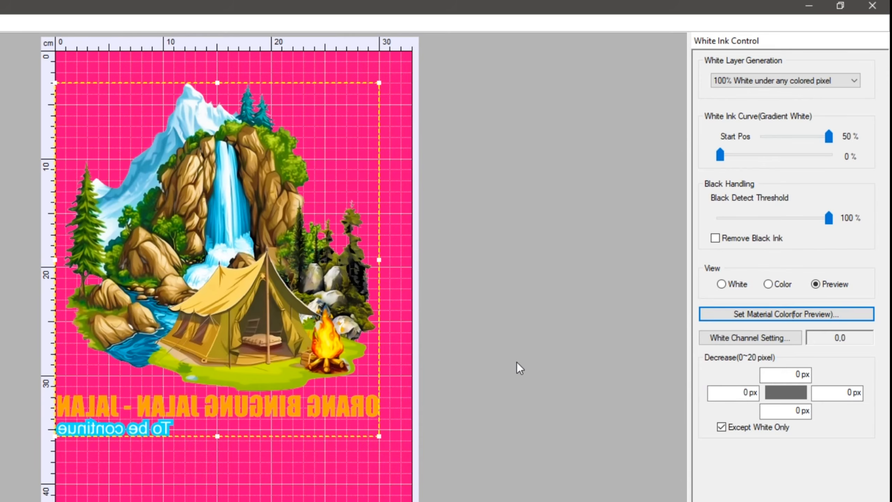
Set the preview material color to green with Red 0, Green 255 and Blue 0.
{"action": "left_click", "coordinate": [786, 314]}
{"action": "left_click", "coordinate": [118, 320]}
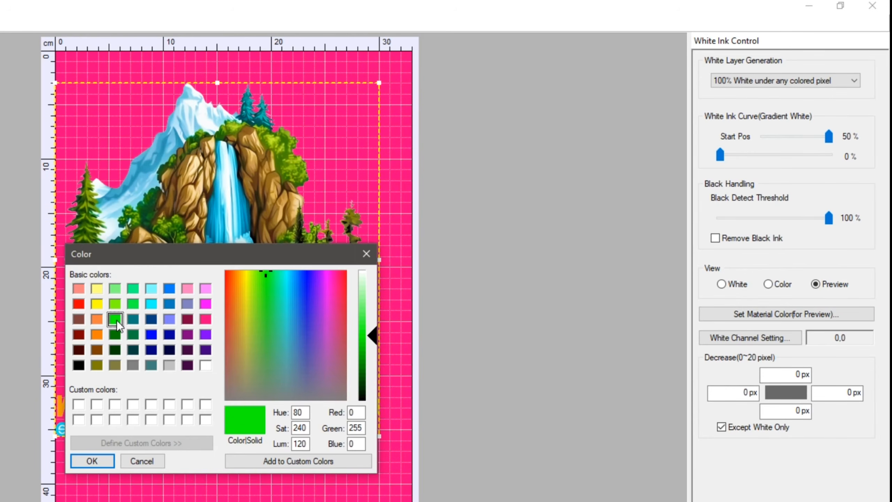
{"action": "left_click", "coordinate": [95, 457]}
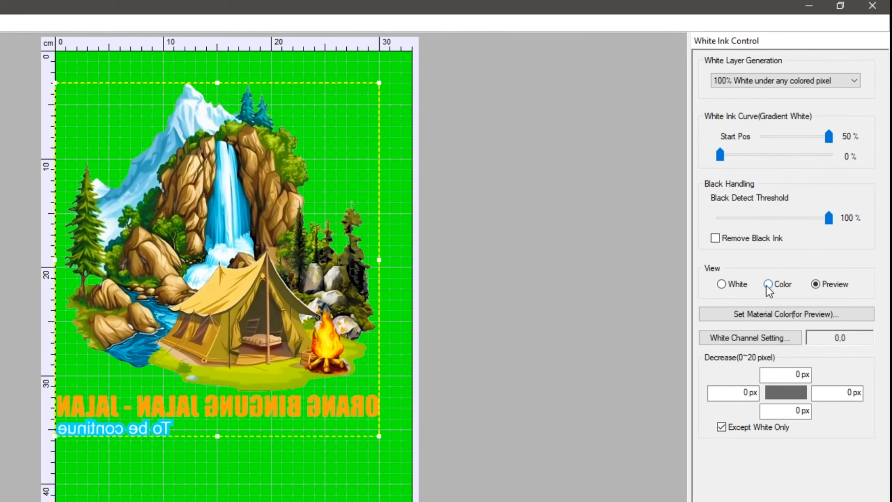
Try dark purple (Red 64, Green 0, Blue 64) as the preview material color and settle on black (Red 0, Green 0, Blue 0).
{"action": "left_click", "coordinate": [780, 308]}
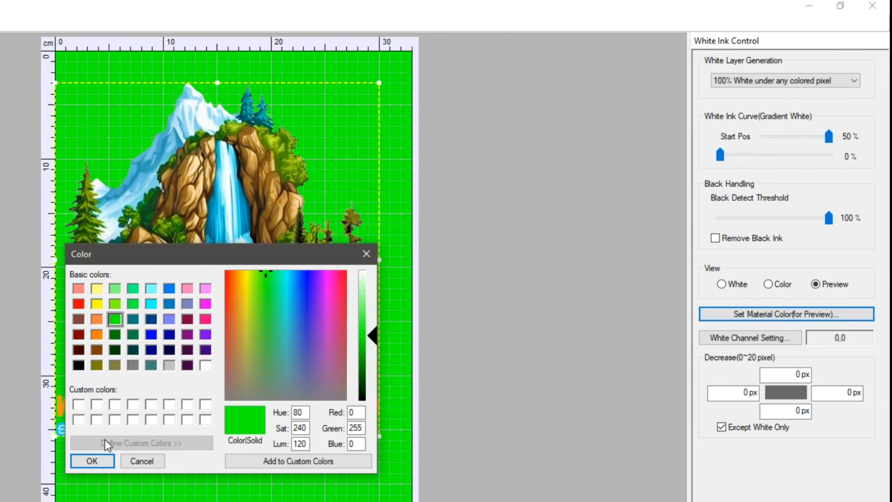
{"action": "left_click", "coordinate": [187, 365]}
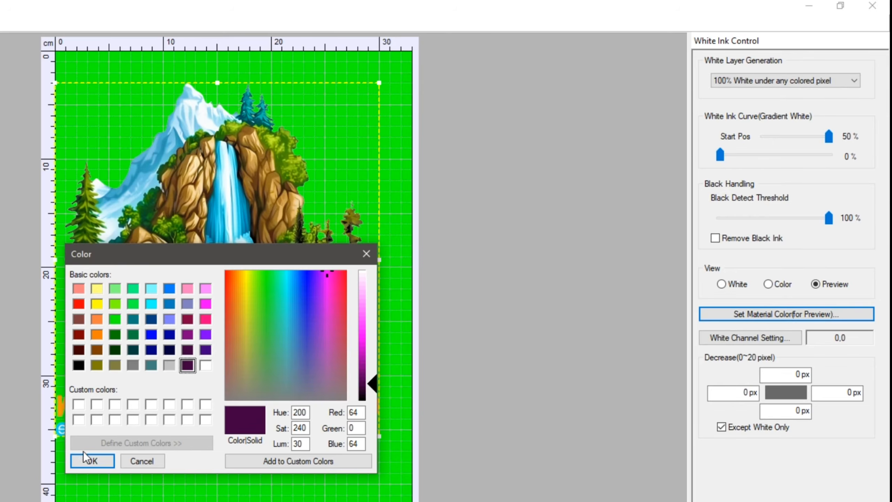
{"action": "left_click", "coordinate": [91, 460]}
{"action": "left_click", "coordinate": [79, 365]}
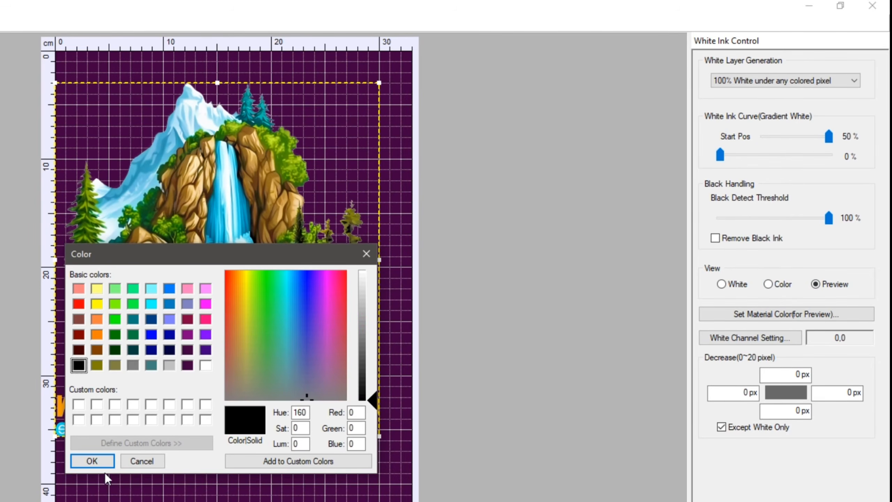
{"action": "left_click", "coordinate": [92, 461]}
Compare the Color and White views of the artwork, ending with the Color view.
{"action": "left_click", "coordinate": [769, 284]}
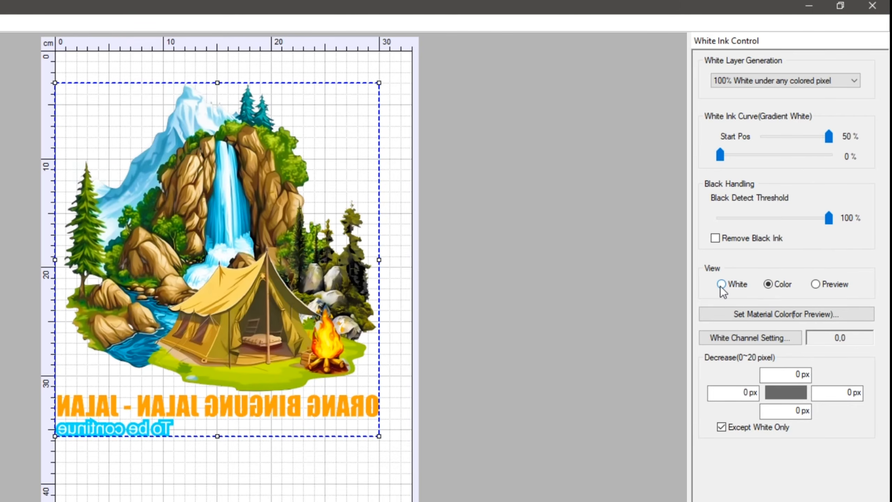
{"action": "left_click", "coordinate": [721, 284]}
{"action": "left_click", "coordinate": [768, 284]}
{"action": "left_click", "coordinate": [808, 375]}
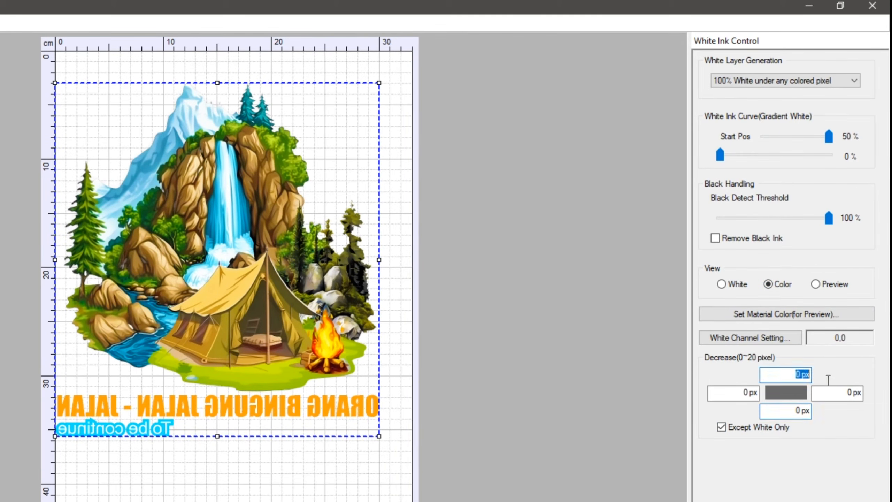
{"action": "left_click", "coordinate": [854, 393]}
{"action": "left_click", "coordinate": [783, 376]}
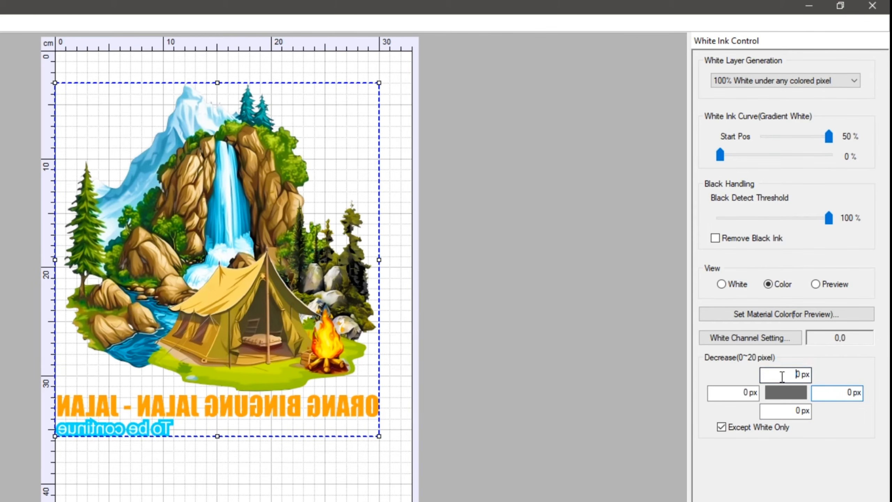
{"action": "left_click_drag", "start_coordinate": [784, 377], "coordinate": [826, 376]}
{"action": "left_click", "coordinate": [838, 396]}
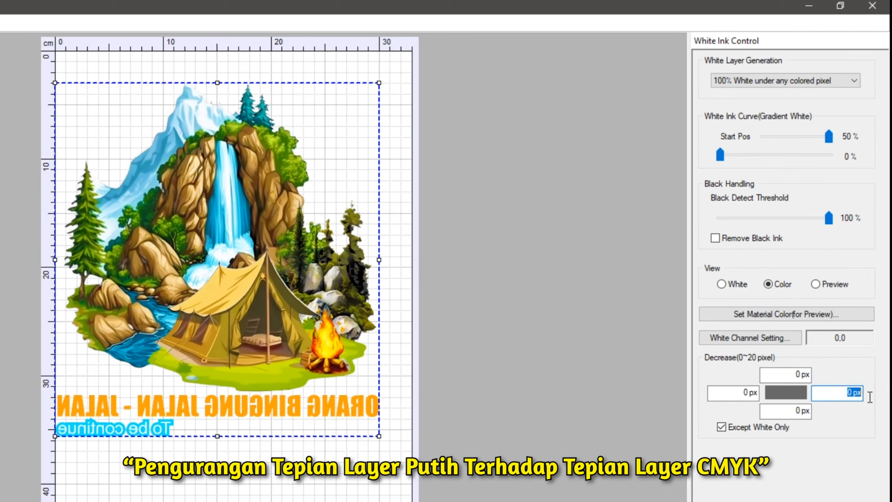
{"action": "left_click", "coordinate": [790, 377]}
{"action": "left_click", "coordinate": [749, 393]}
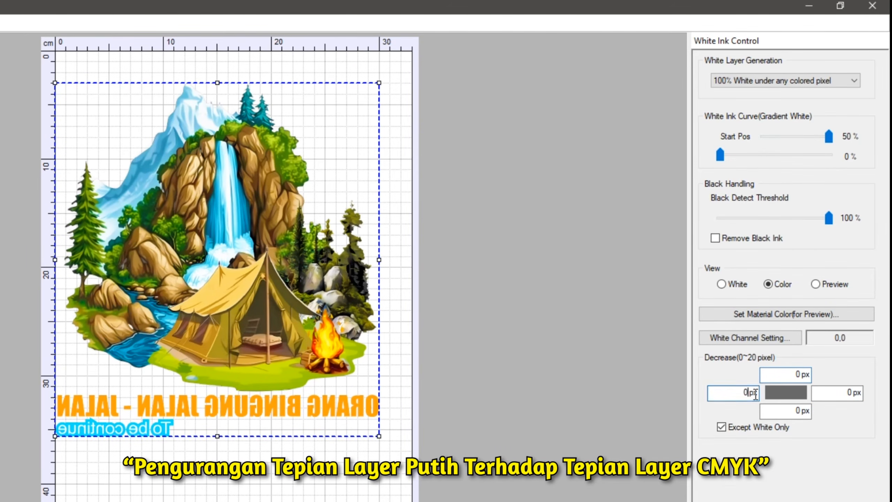
{"action": "left_click_drag", "start_coordinate": [793, 376], "coordinate": [828, 377]}
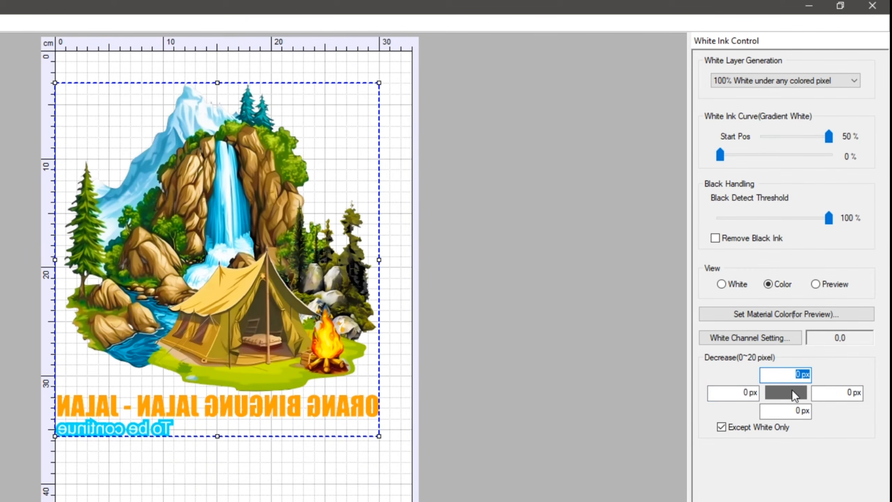
Enter 0 px as the white layer decrease for the right, bottom and left edges.
{"action": "left_click", "coordinate": [833, 393]}
{"action": "type", "text": "0"}
{"action": "left_click_drag", "start_coordinate": [791, 410], "coordinate": [824, 410]}
{"action": "type", "text": "0"}
{"action": "left_click_drag", "start_coordinate": [740, 394], "coordinate": [805, 392]}
{"action": "type", "text": "0"}
{"action": "left_click", "coordinate": [793, 376]}
{"action": "left_click", "coordinate": [835, 393]}
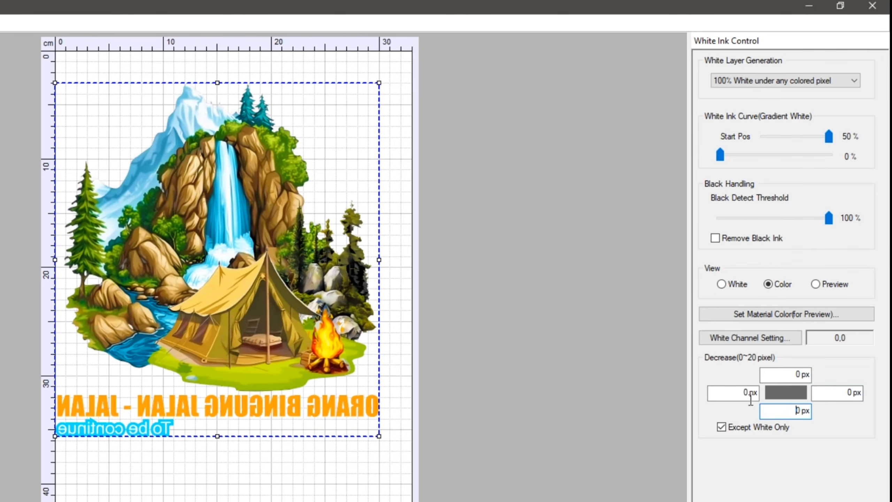
Try a 2 px white layer decrease on all four edges.
{"action": "left_click", "coordinate": [778, 374]}
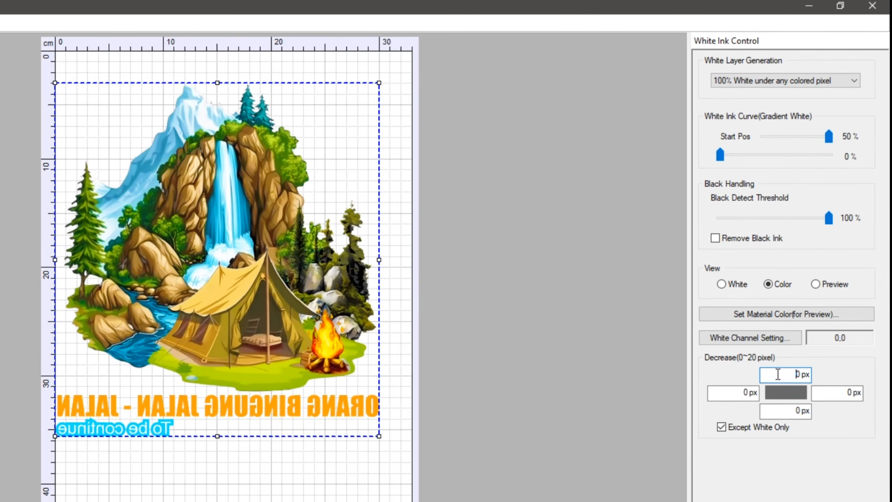
{"action": "left_click_drag", "start_coordinate": [779, 374], "coordinate": [817, 378]}
{"action": "type", "text": "2"}
{"action": "key", "text": "Tab"}
{"action": "type", "text": "2"}
{"action": "key", "text": "Tab"}
{"action": "type", "text": "2"}
{"action": "key", "text": "Tab"}
{"action": "type", "text": "2"}
{"action": "key", "text": "Tab"}
Try a 10 px decrease for the edges of the white layer.
{"action": "left_click_drag", "start_coordinate": [797, 380], "coordinate": [825, 381]}
{"action": "type", "text": "10"}
{"action": "type", "text": "1"}
{"action": "left_click_drag", "start_coordinate": [795, 412], "coordinate": [863, 393]}
{"action": "type", "text": "010"}
{"action": "left_click_drag", "start_coordinate": [755, 393], "coordinate": [717, 392]}
{"action": "type", "text": "10"}
Reset the white layer decrease to 0 px on all four edges.
{"action": "left_click", "coordinate": [789, 372]}
{"action": "left_click_drag", "start_coordinate": [771, 371], "coordinate": [827, 378]}
{"action": "type", "text": "0"}
{"action": "key", "text": "Tab"}
{"action": "type", "text": "0"}
{"action": "key", "text": "Tab"}
{"action": "type", "text": "0"}
{"action": "key", "text": "Tab"}
{"action": "type", "text": "0"}
{"action": "key", "text": "Tab"}
{"action": "key", "text": "Tab"}
{"action": "key", "text": "Tab"}
{"action": "key", "text": "Tab"}
{"action": "key", "text": "Tab"}
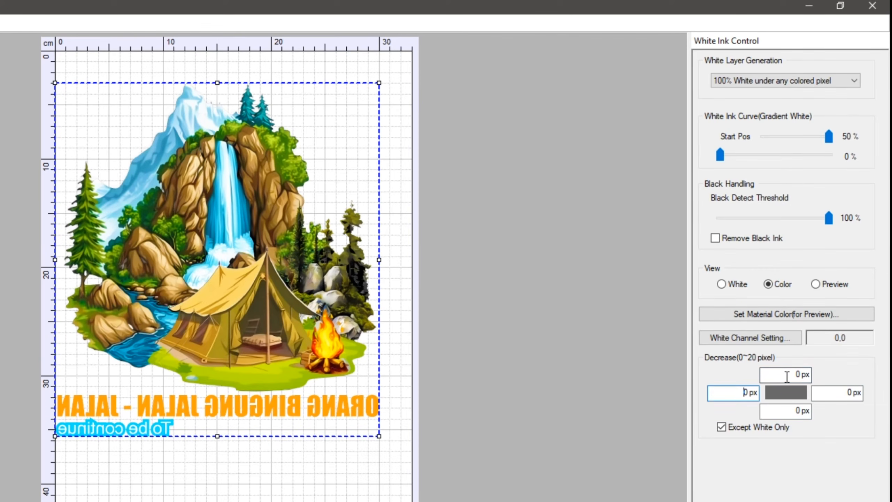
Show the artwork in the Preview view on the black material color.
{"action": "left_click", "coordinate": [789, 412]}
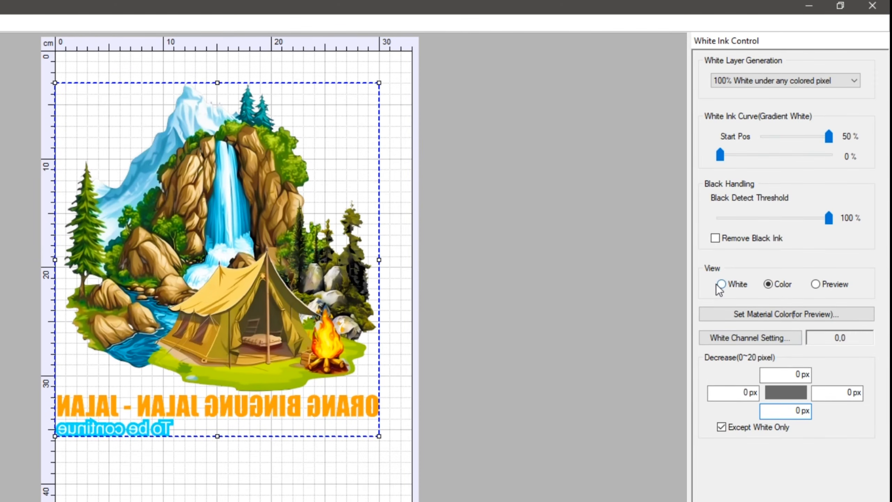
{"action": "left_click", "coordinate": [816, 284]}
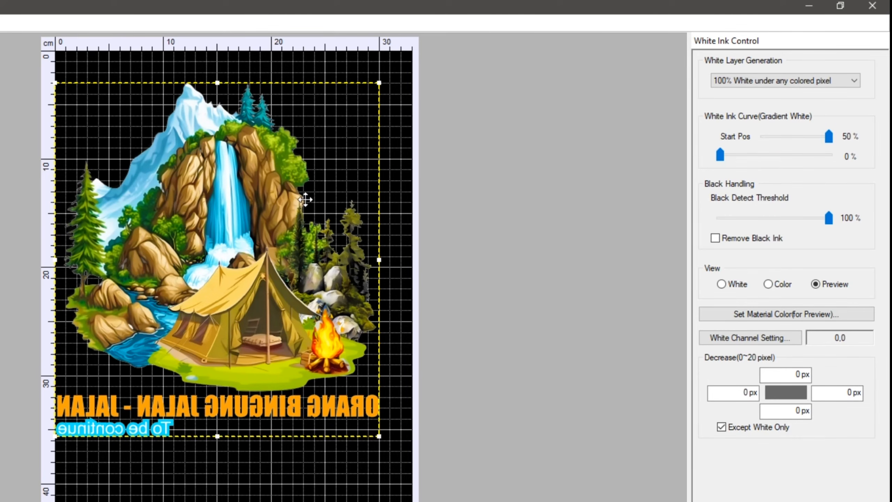
{"action": "left_click", "coordinate": [796, 375]}
{"action": "left_click", "coordinate": [744, 392]}
{"action": "double_click", "coordinate": [743, 391]}
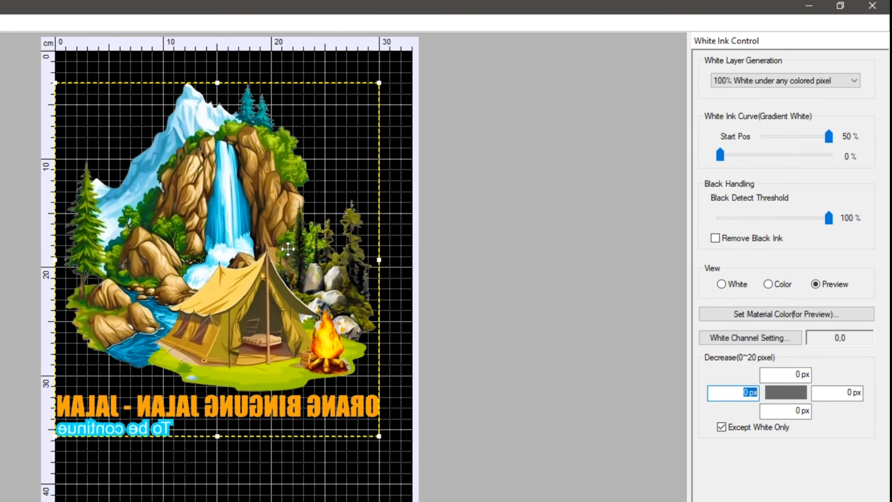
Try a 3 px white layer decrease for the top edge.
{"action": "left_click", "coordinate": [804, 382]}
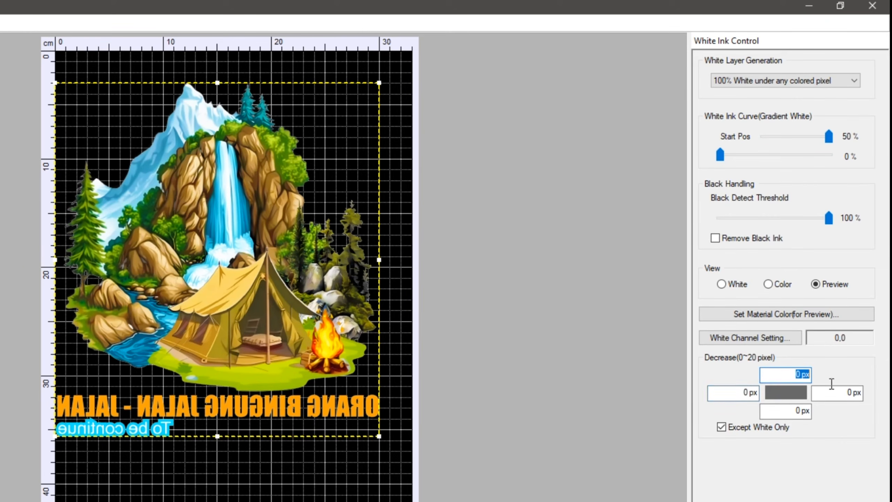
{"action": "type", "text": "3"}
{"action": "left_click", "coordinate": [828, 395]}
{"action": "left_click", "coordinate": [789, 372]}
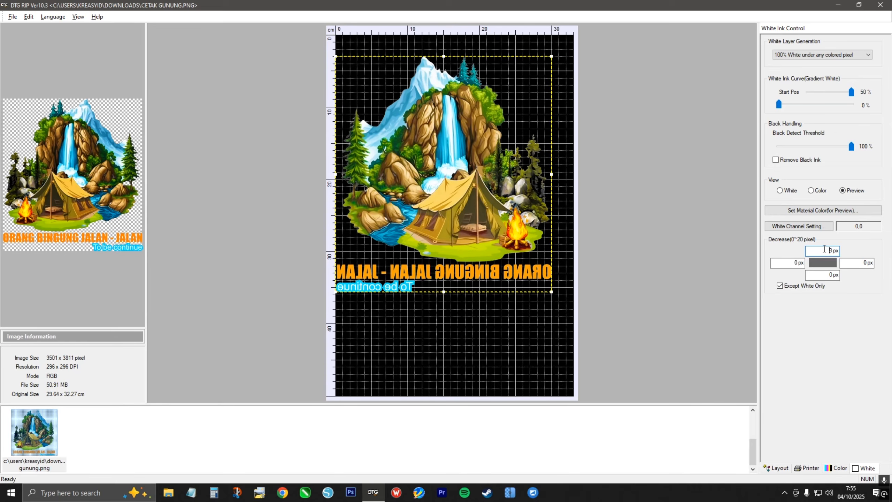
{"action": "key", "text": "Tab"}
{"action": "left_click", "coordinate": [796, 266]}
{"action": "left_click", "coordinate": [822, 276]}
{"action": "left_click", "coordinate": [824, 252]}
{"action": "left_click", "coordinate": [859, 263]}
{"action": "key", "text": "Tab"}
{"action": "key", "text": "Tab"}
{"action": "key", "text": "Tab"}
{"action": "left_click", "coordinate": [860, 264]}
{"action": "left_click", "coordinate": [819, 276]}
{"action": "left_click", "coordinate": [793, 264]}
{"action": "left_click", "coordinate": [829, 253]}
Review the color management, printer and white ink settings, ending with the layout settings.
{"action": "left_click", "coordinate": [842, 469]}
{"action": "left_click", "coordinate": [812, 469]}
{"action": "left_click", "coordinate": [839, 469]}
{"action": "left_click", "coordinate": [864, 469]}
{"action": "left_click", "coordinate": [808, 468]}
{"action": "left_click", "coordinate": [837, 469]}
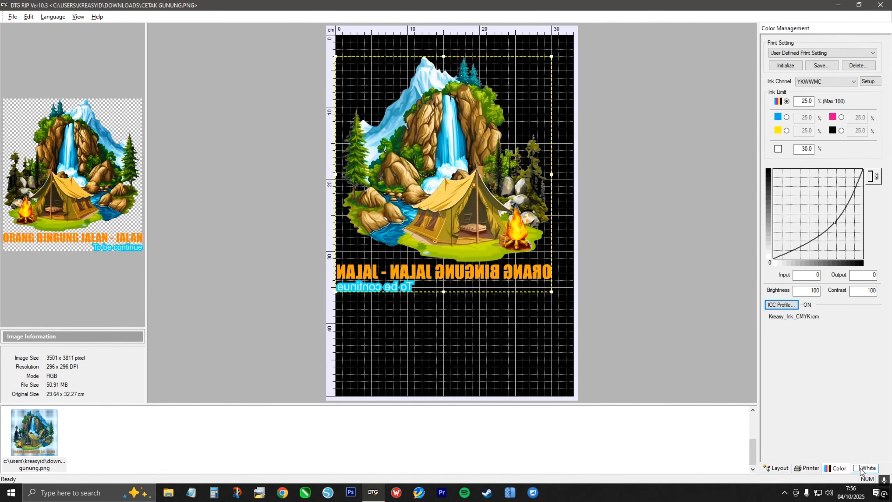
{"action": "left_click", "coordinate": [862, 469]}
{"action": "left_click", "coordinate": [808, 468]}
{"action": "left_click", "coordinate": [840, 468]}
{"action": "left_click", "coordinate": [865, 468]}
{"action": "left_click", "coordinate": [777, 468]}
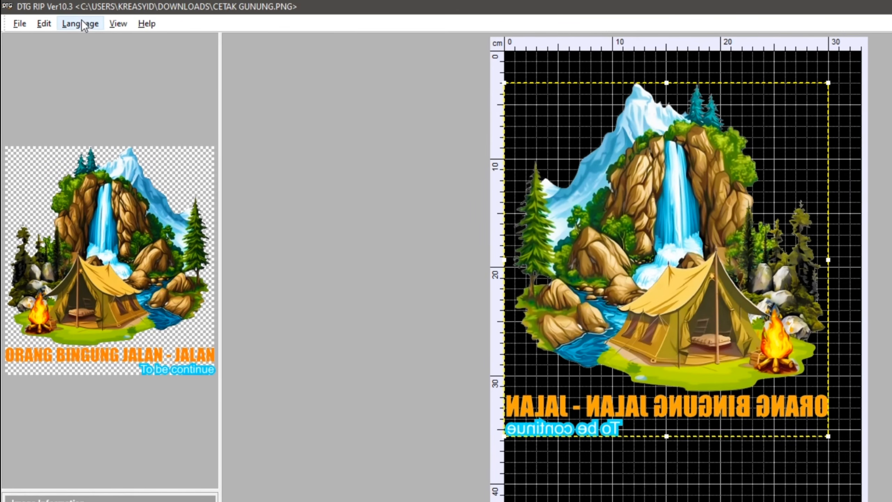
Hide the grid on the artwork page and show it again.
{"action": "left_click", "coordinate": [117, 24]}
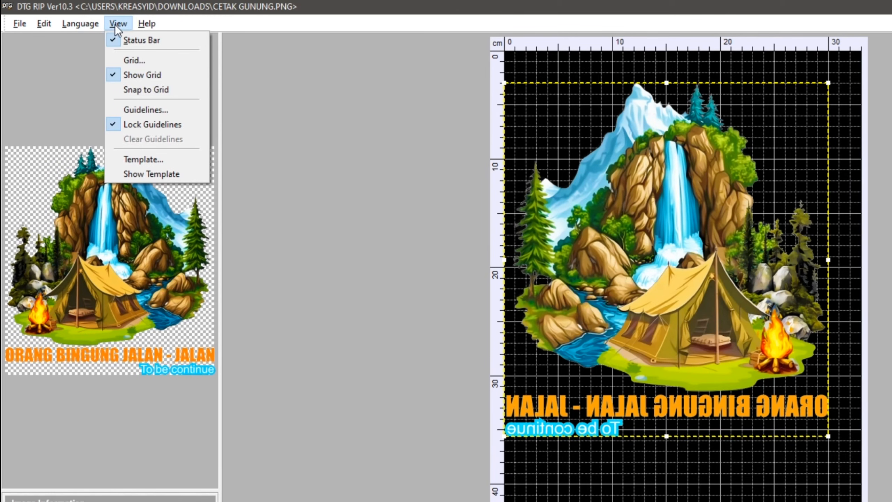
{"action": "left_click", "coordinate": [137, 76]}
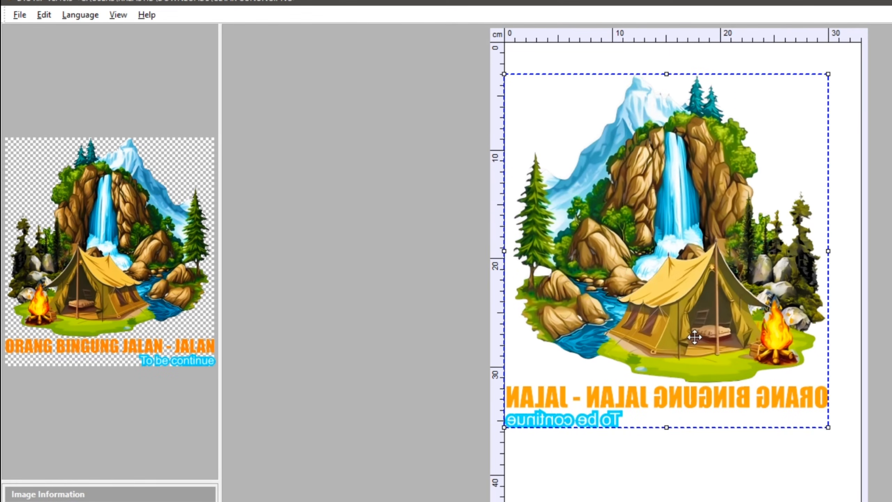
{"action": "left_click", "coordinate": [118, 15]}
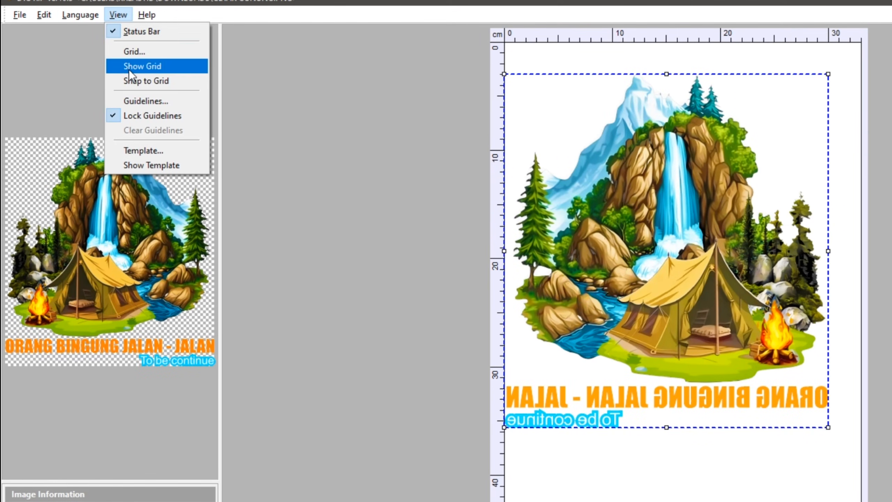
{"action": "left_click", "coordinate": [129, 69]}
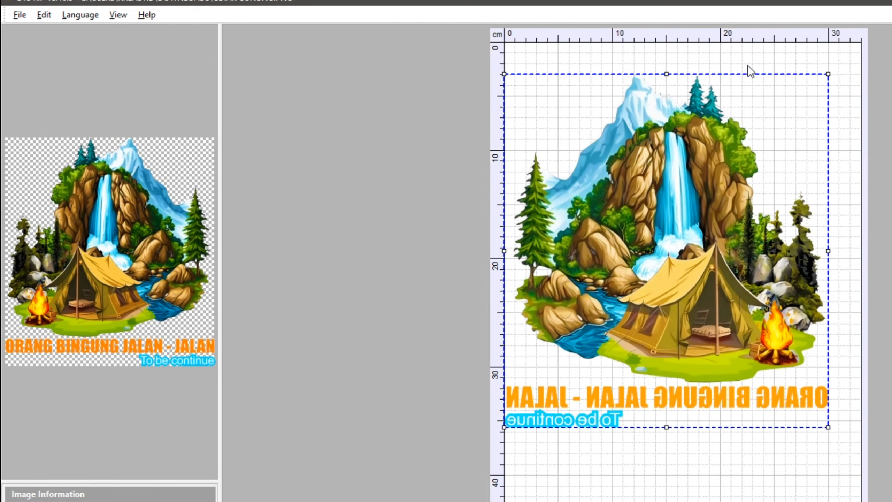
Examine the Dry Mode options and the Printout-size Revision settings, closing both without changes.
{"action": "left_click", "coordinate": [125, 14]}
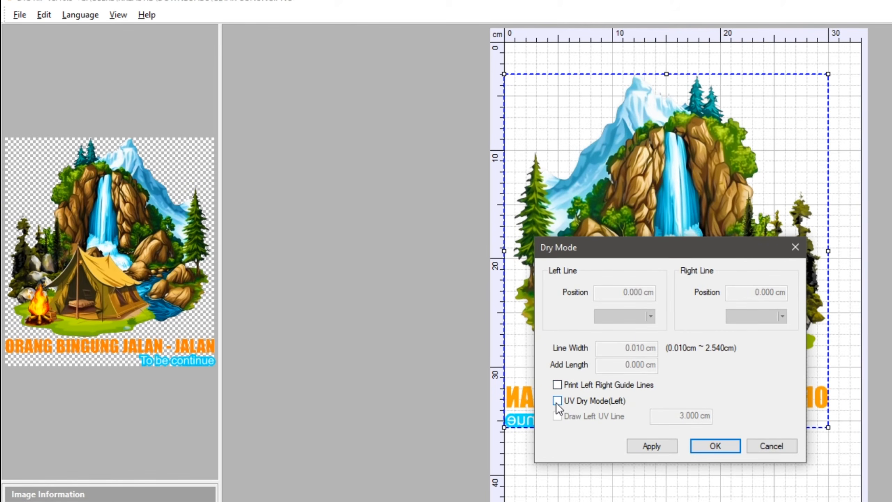
{"action": "key", "text": "Escape"}
{"action": "left_click", "coordinate": [19, 15]}
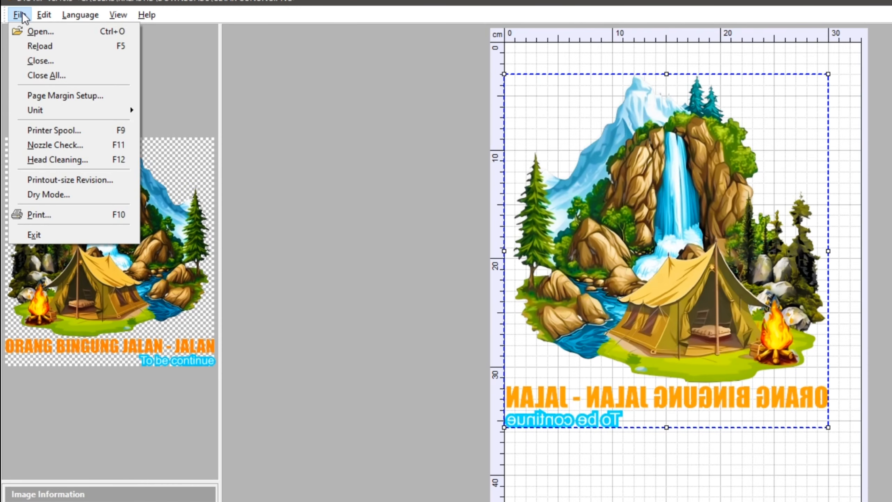
{"action": "left_click", "coordinate": [81, 179]}
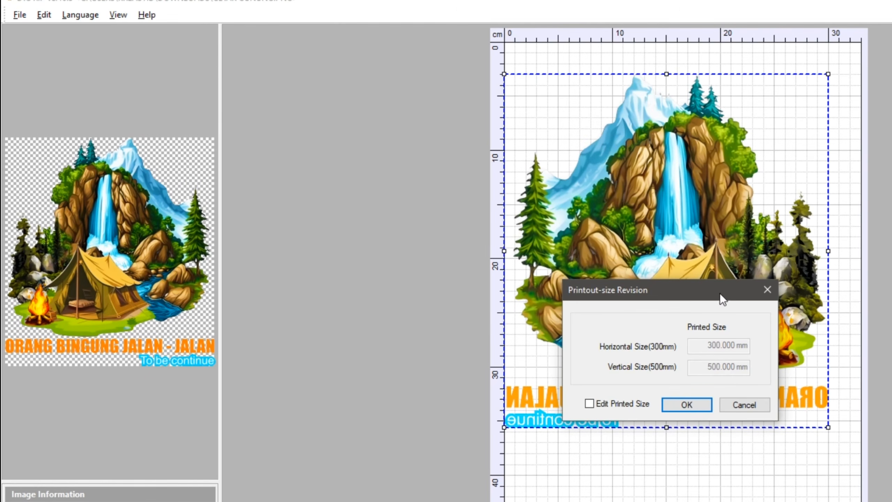
{"action": "left_click", "coordinate": [768, 290]}
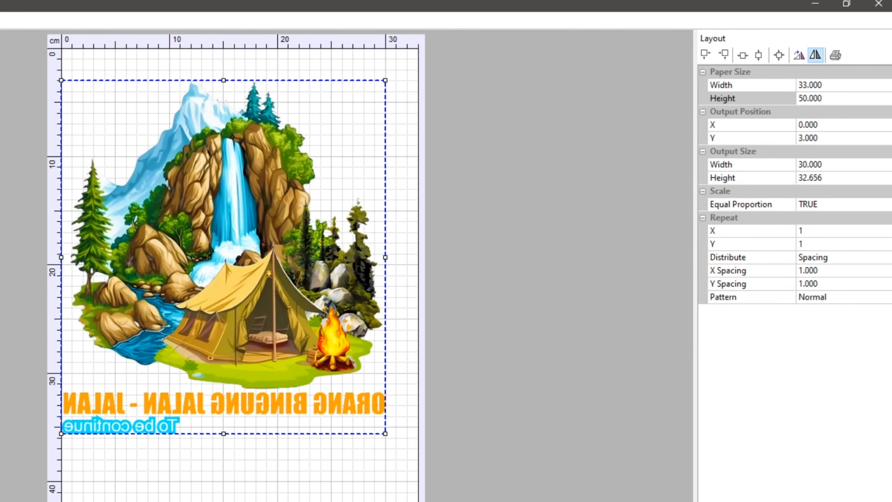
Set the output width of the artwork to 31 cm with equal proportions.
{"action": "left_click", "coordinate": [708, 165]}
{"action": "type", "text": "31"}
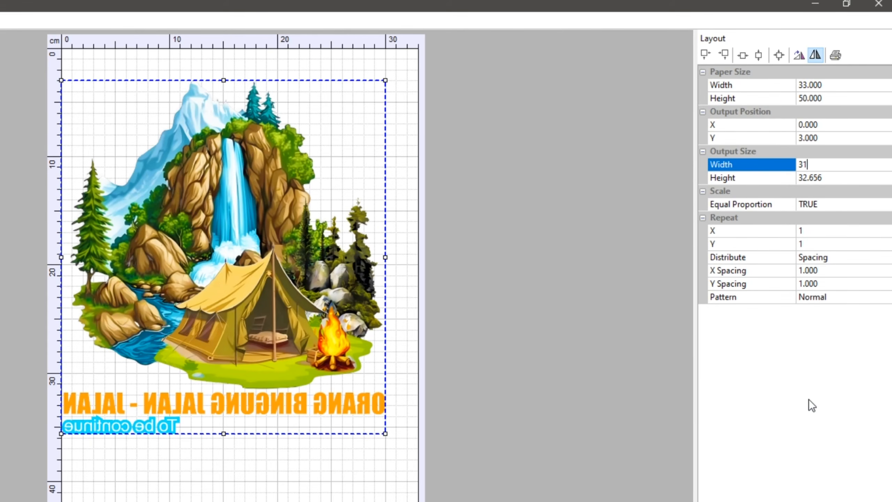
{"action": "key", "text": "Return"}
Set the paper height to 40 cm.
{"action": "left_click", "coordinate": [824, 102]}
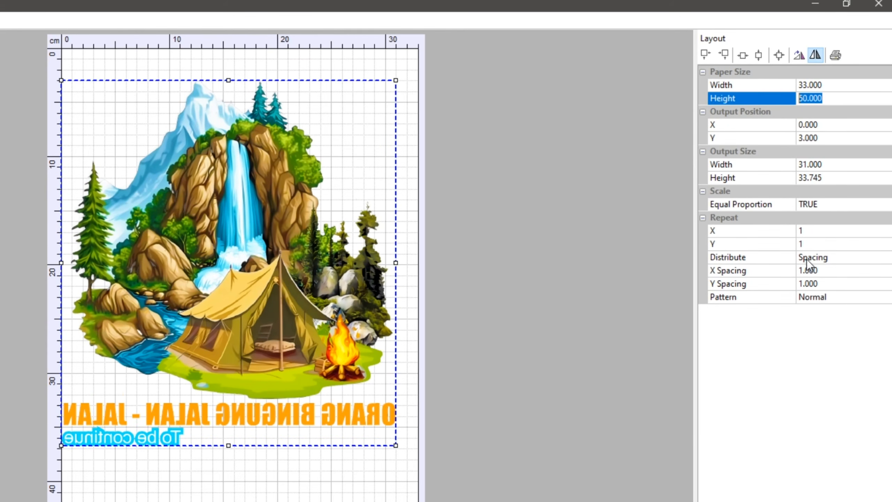
{"action": "type", "text": "40"}
{"action": "key", "text": "Return"}
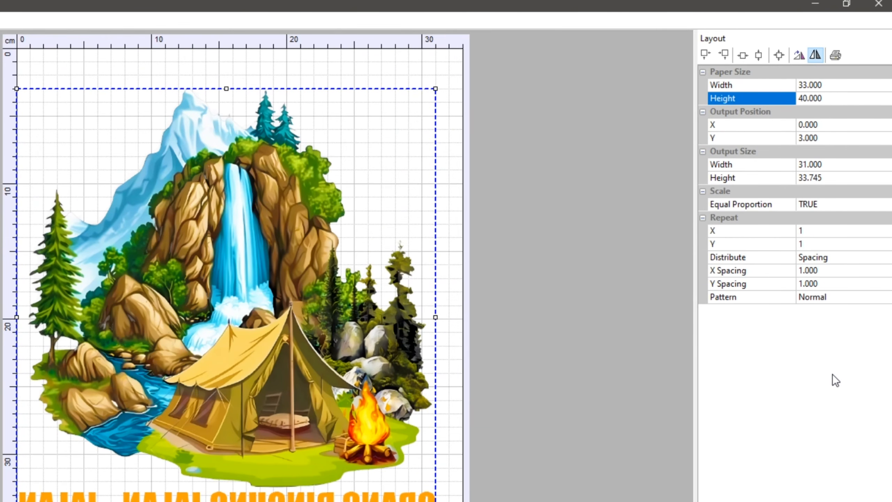
{"action": "left_click", "coordinate": [756, 100]}
{"action": "left_click", "coordinate": [838, 101]}
{"action": "type", "text": "40"}
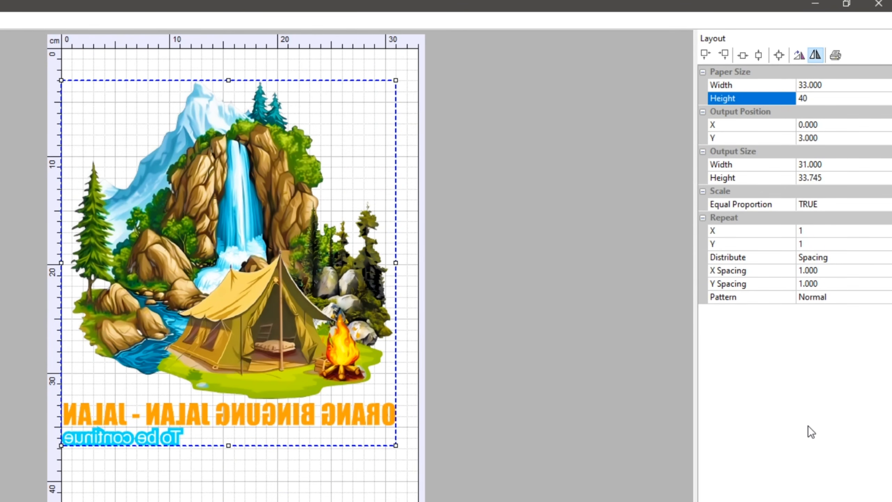
{"action": "key", "text": "Return"}
{"action": "left_click", "coordinate": [580, 268]}
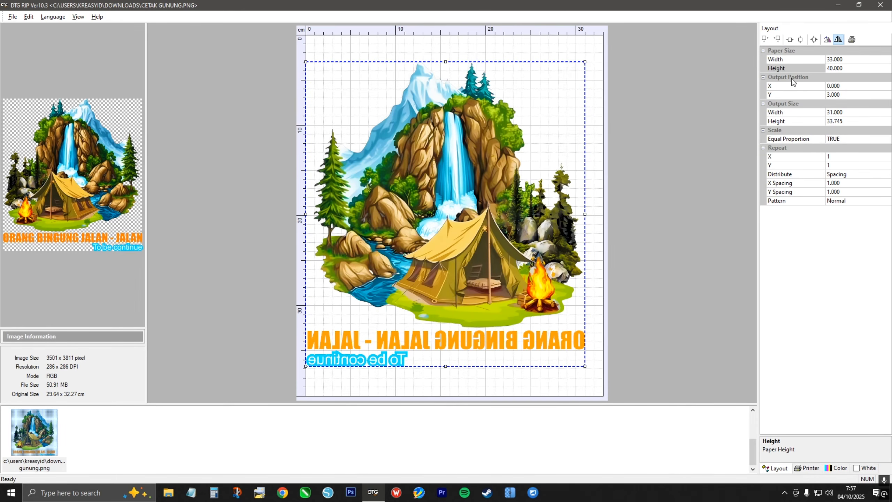
{"action": "left_click", "coordinate": [847, 113]}
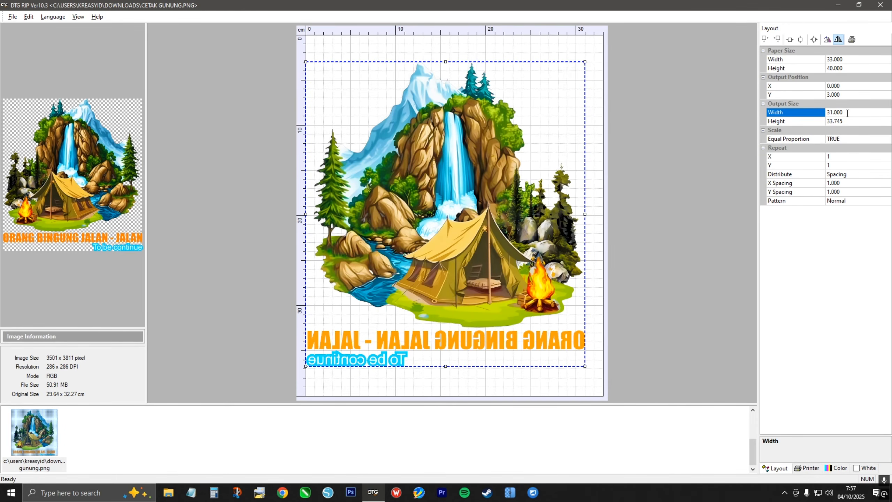
{"action": "left_click", "coordinate": [851, 123]}
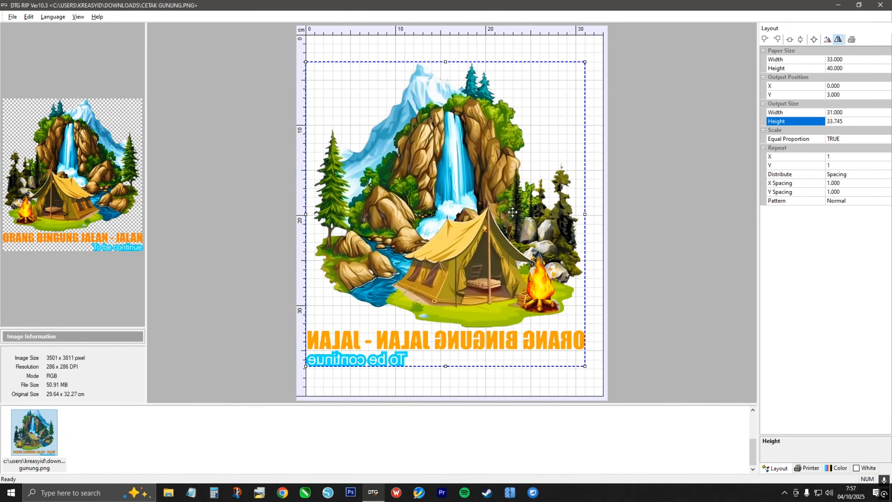
{"action": "left_click", "coordinate": [662, 148]}
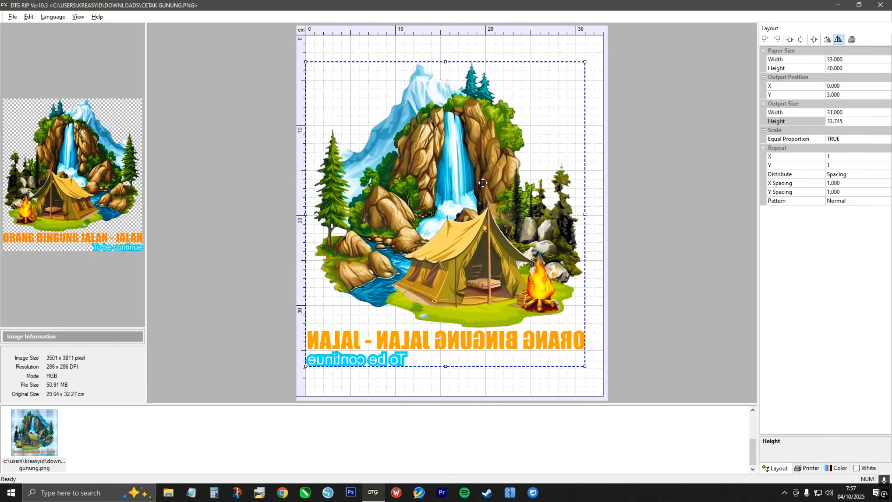
Open the print settings for the artwork and switch the Print Color First and WHITE+COLOR options off and back on.
{"action": "left_click", "coordinate": [853, 39]}
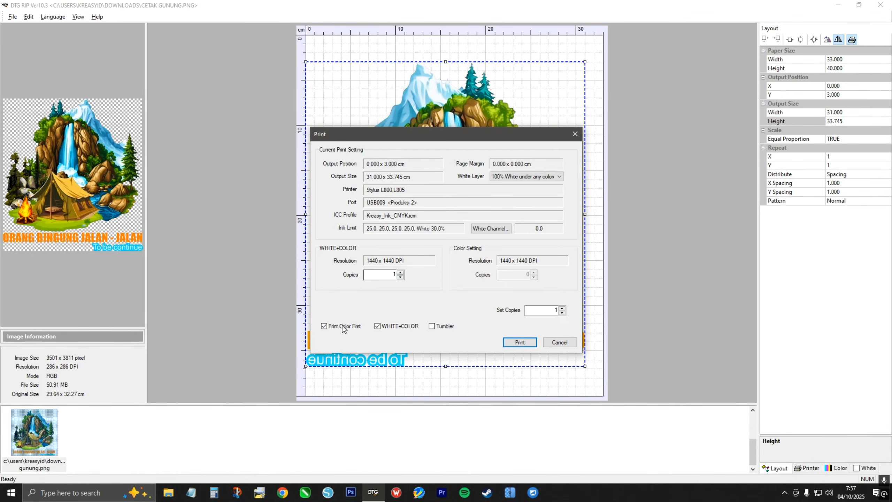
{"action": "left_click_drag", "start_coordinate": [450, 133], "coordinate": [440, 106]}
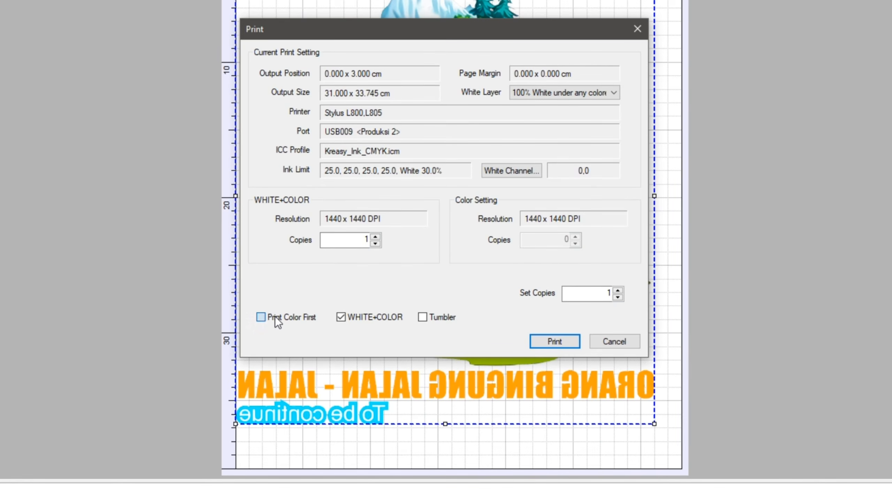
{"action": "left_click", "coordinate": [388, 296]}
{"action": "left_click", "coordinate": [358, 319]}
{"action": "left_click", "coordinate": [356, 317]}
{"action": "left_click", "coordinate": [355, 317]}
{"action": "mouse_move", "coordinate": [450, 31]}
{"action": "left_mouse_down"}
{"action": "mouse_move", "coordinate": [455, 313]}
{"action": "mouse_move", "coordinate": [444, 25]}
{"action": "mouse_move", "coordinate": [445, 34]}
{"action": "left_mouse_up"}
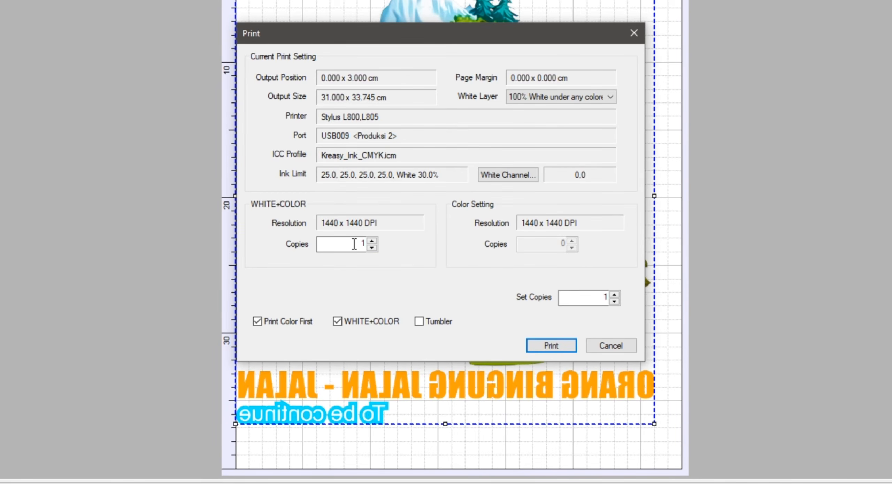
Disable Print Color First and WHITE+COLOR, and set the white copies to 0 and the color copies to 1.
{"action": "left_click", "coordinate": [282, 322]}
{"action": "left_click", "coordinate": [366, 322]}
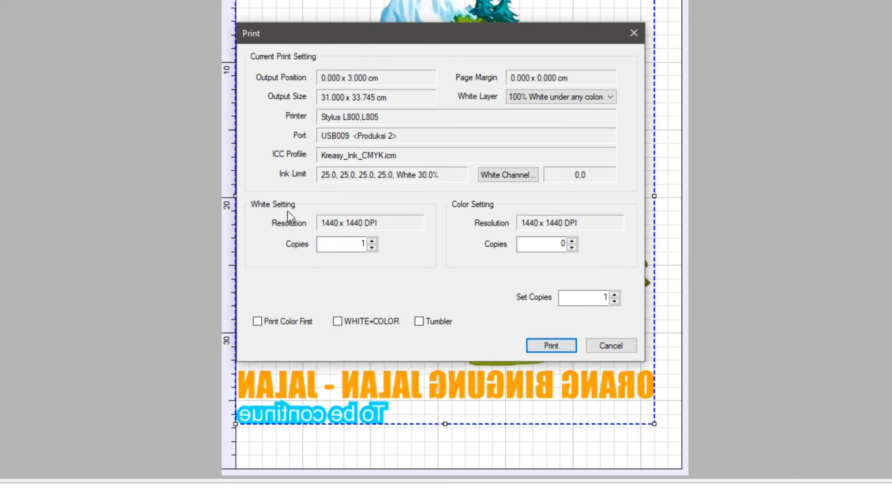
{"action": "left_click", "coordinate": [361, 244]}
{"action": "left_click", "coordinate": [554, 244]}
{"action": "key", "text": "BackSpace"}
{"action": "type", "text": "0"}
{"action": "left_click", "coordinate": [356, 244]}
{"action": "left_click", "coordinate": [372, 247]}
{"action": "left_click", "coordinate": [572, 241]}
{"action": "left_click", "coordinate": [549, 247]}
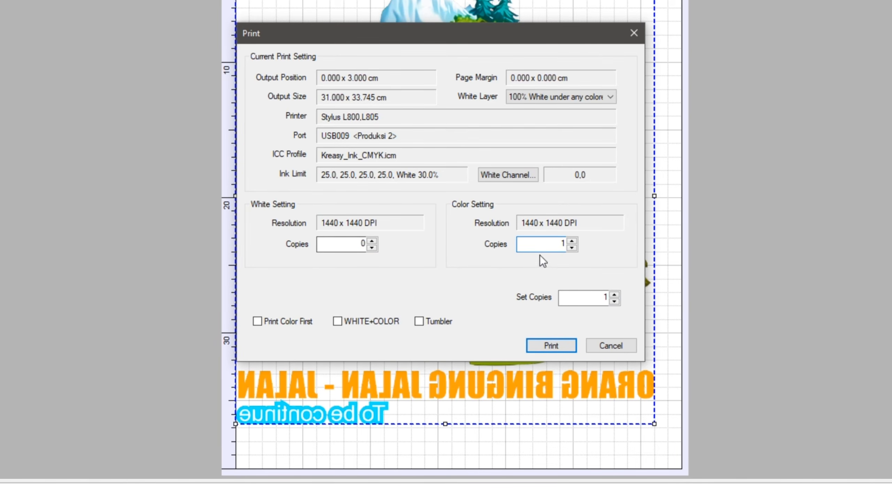
Set the white copies back to 1 and re-enable Print Color First and WHITE+COLOR.
{"action": "left_click", "coordinate": [372, 241]}
{"action": "mouse_move", "coordinate": [435, 35]}
{"action": "left_mouse_down"}
{"action": "mouse_move", "coordinate": [439, 466]}
{"action": "mouse_move", "coordinate": [434, 183]}
{"action": "mouse_move", "coordinate": [450, 26]}
{"action": "mouse_move", "coordinate": [445, 32]}
{"action": "left_mouse_up"}
{"action": "left_click", "coordinate": [294, 319]}
{"action": "left_click", "coordinate": [372, 320]}
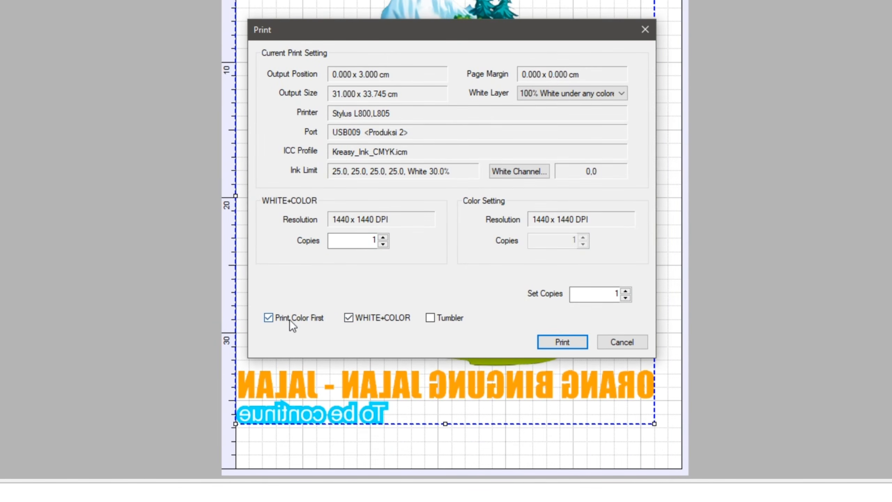
Set the total number of copies to 25 and send the artwork to the printer.
{"action": "left_click_drag", "start_coordinate": [603, 294], "coordinate": [679, 295]}
{"action": "type", "text": "25"}
{"action": "left_click", "coordinate": [565, 342]}
{"action": "left_click", "coordinate": [498, 275]}
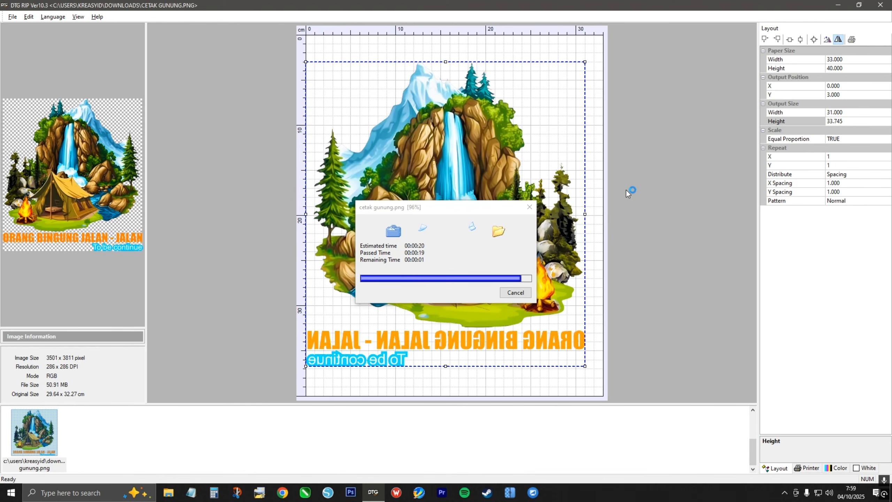
{"action": "left_click_drag", "start_coordinate": [542, 89], "coordinate": [162, 48]}
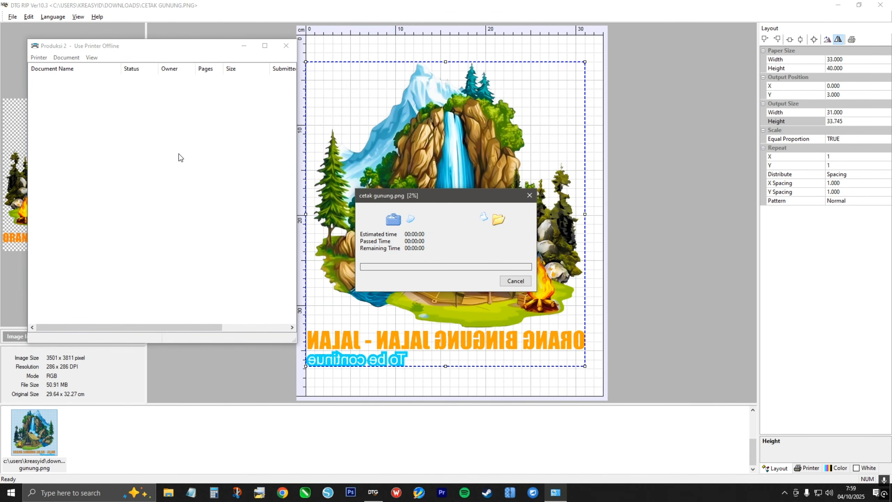
{"action": "left_click_drag", "start_coordinate": [444, 192], "coordinate": [440, 158]}
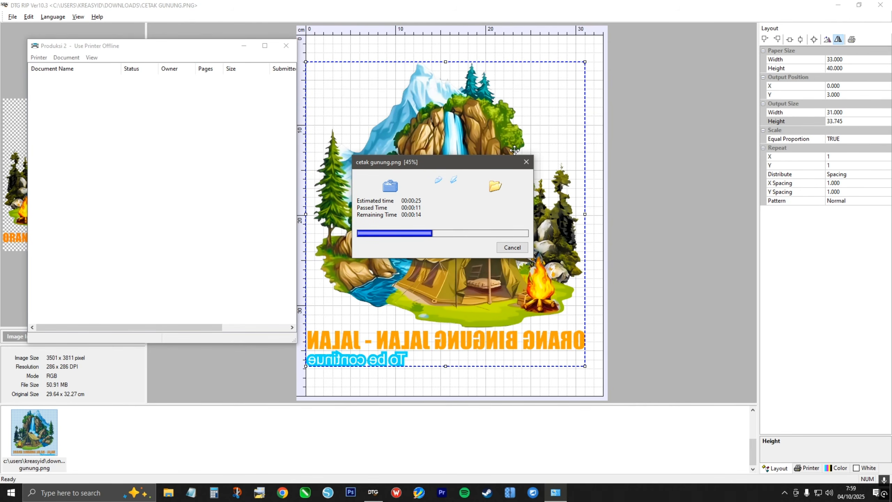
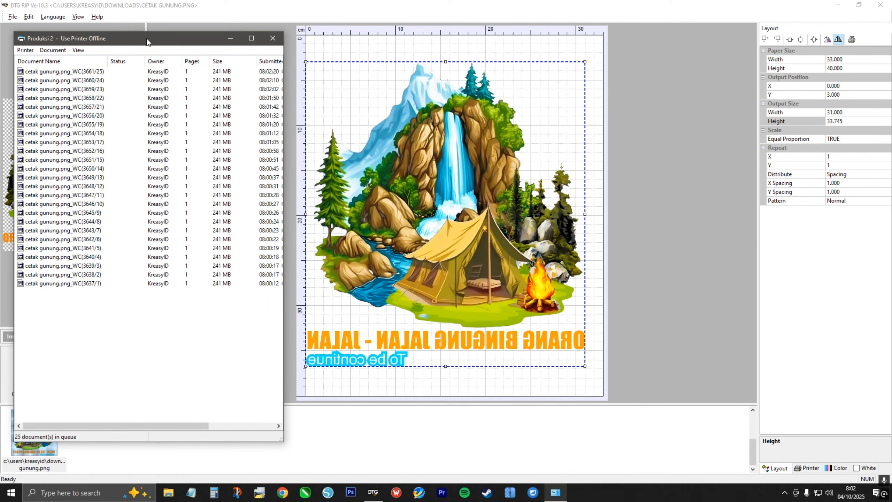
Go through the jobs in the Produksi 2 print queue, comparing the numbering from the first copy to the last.
{"action": "left_click_drag", "start_coordinate": [147, 38], "coordinate": [232, 45]}
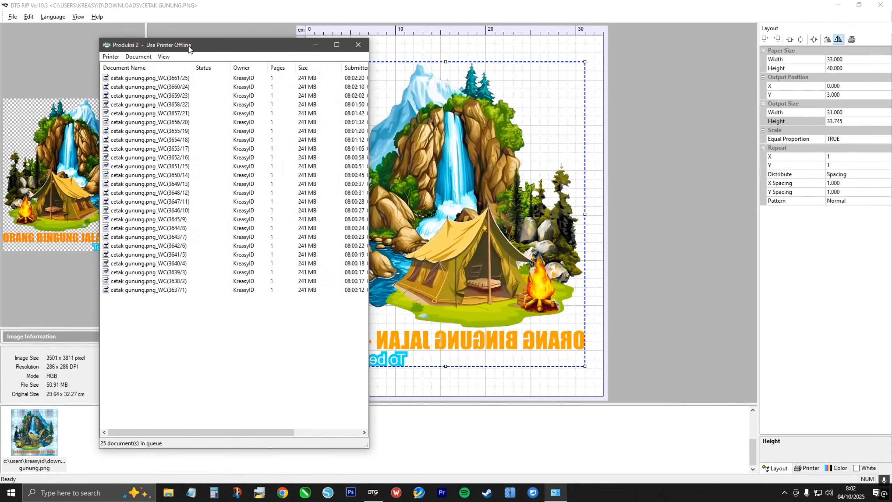
{"action": "left_click_drag", "start_coordinate": [218, 45], "coordinate": [154, 32]}
{"action": "left_click", "coordinate": [111, 280]}
{"action": "left_click", "coordinate": [109, 271]}
{"action": "left_click", "coordinate": [109, 277]}
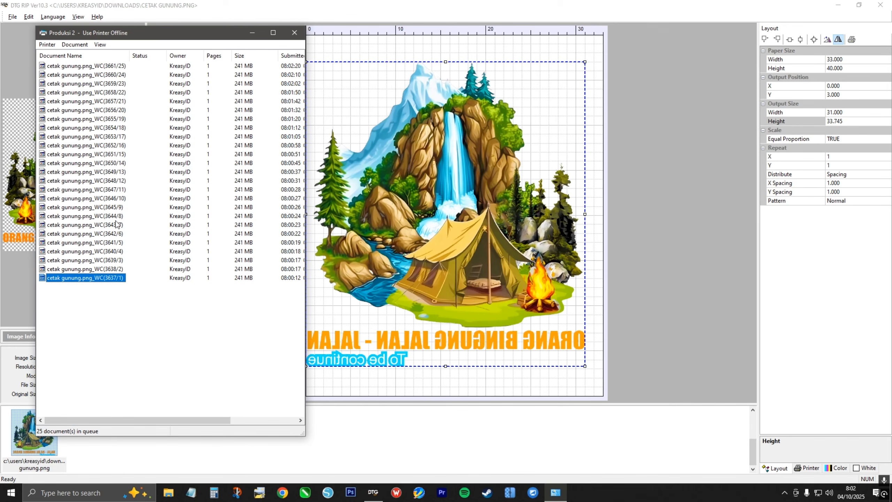
{"action": "left_click", "coordinate": [116, 70]}
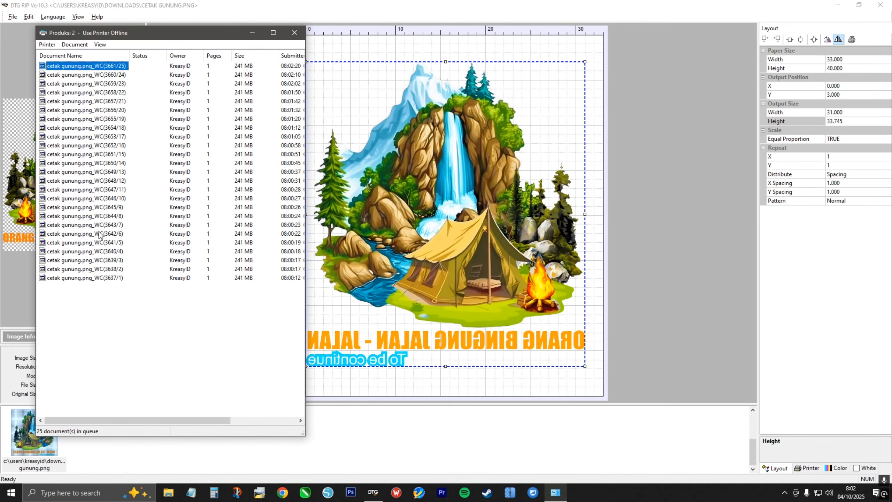
{"action": "left_click", "coordinate": [86, 280]}
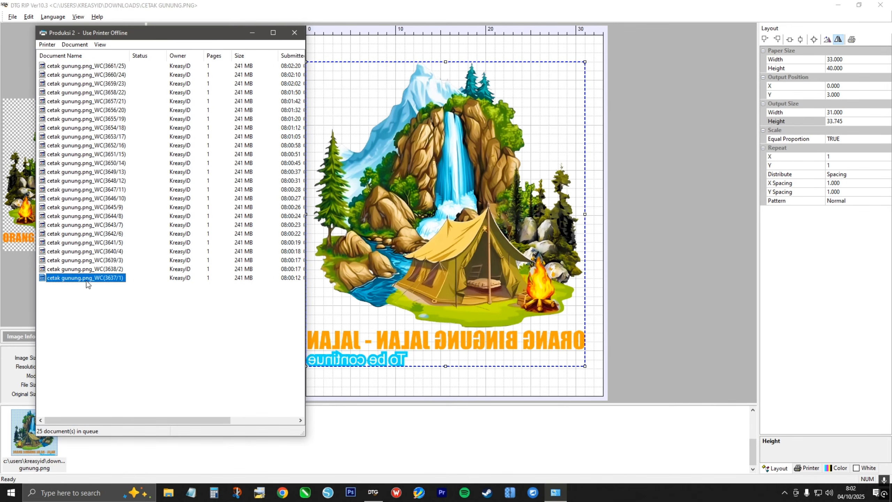
{"action": "left_click", "coordinate": [121, 269]}
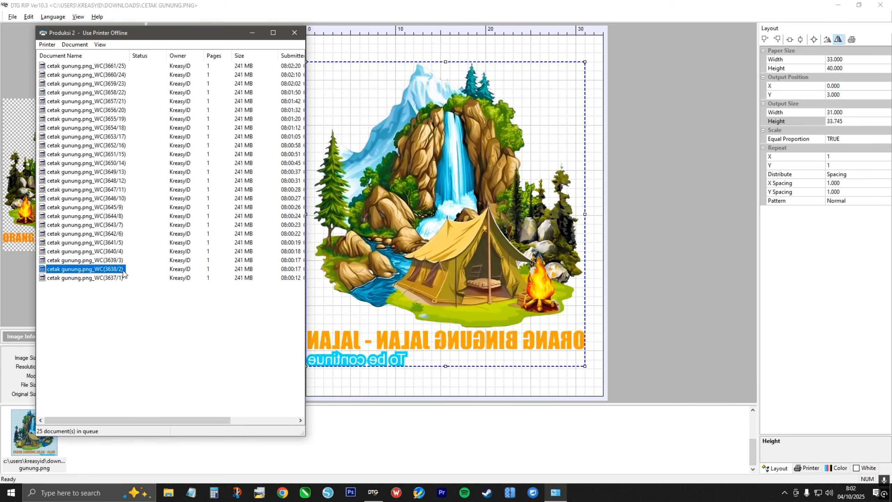
{"action": "left_click", "coordinate": [120, 262]}
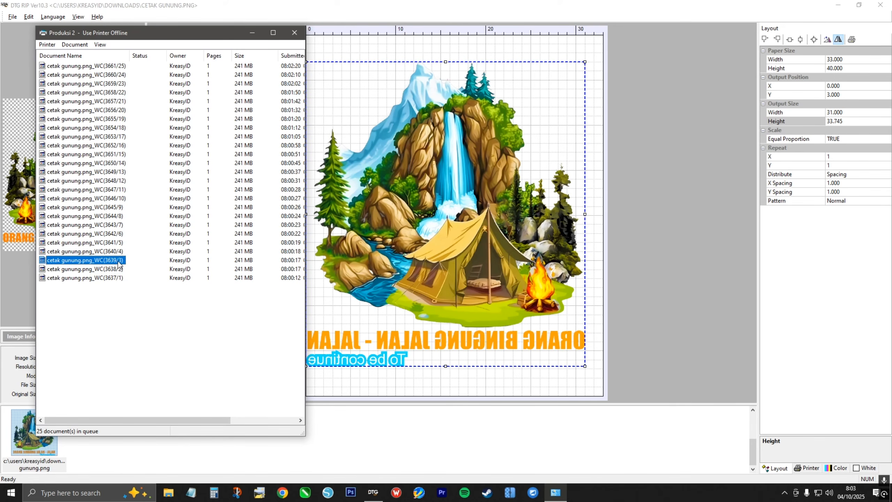
{"action": "left_click", "coordinate": [120, 252]}
{"action": "left_click", "coordinate": [107, 210]}
{"action": "left_click", "coordinate": [102, 172]}
{"action": "left_click", "coordinate": [110, 279]}
{"action": "left_click", "coordinate": [113, 270]}
{"action": "left_click", "coordinate": [114, 277]}
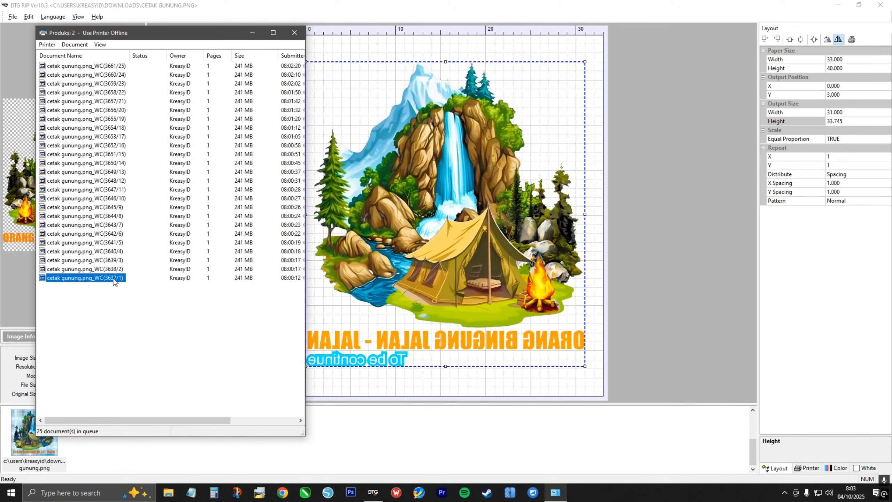
{"action": "left_click", "coordinate": [113, 270]}
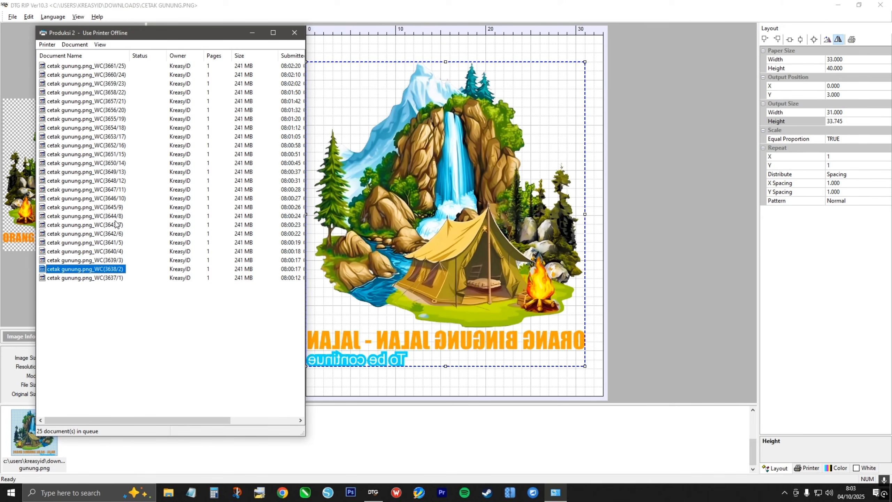
{"action": "left_click", "coordinate": [116, 224]}
{"action": "left_click", "coordinate": [114, 172]}
{"action": "left_click", "coordinate": [113, 101]}
{"action": "left_click", "coordinate": [112, 67]}
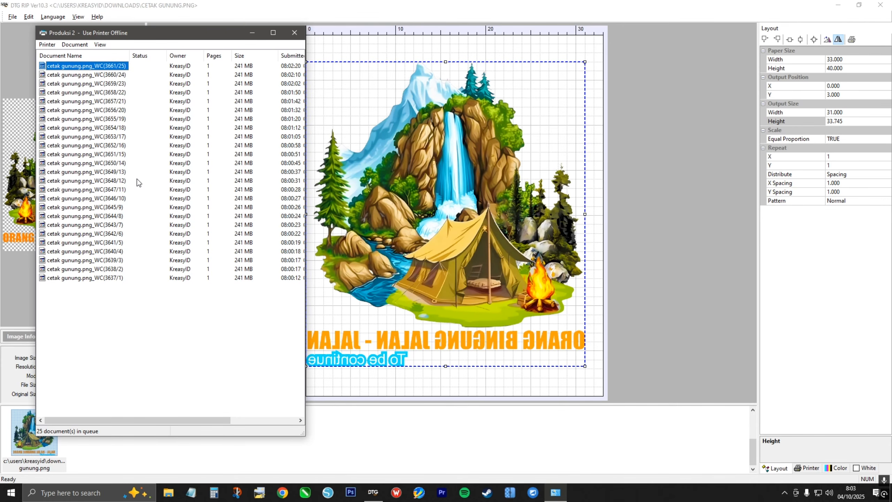
{"action": "left_click", "coordinate": [98, 181]}
{"action": "left_click", "coordinate": [90, 233]}
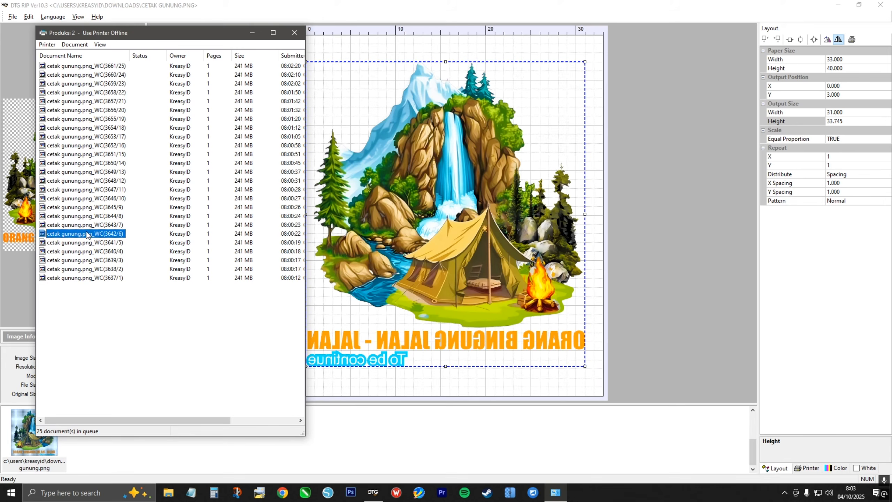
{"action": "left_click", "coordinate": [96, 278]}
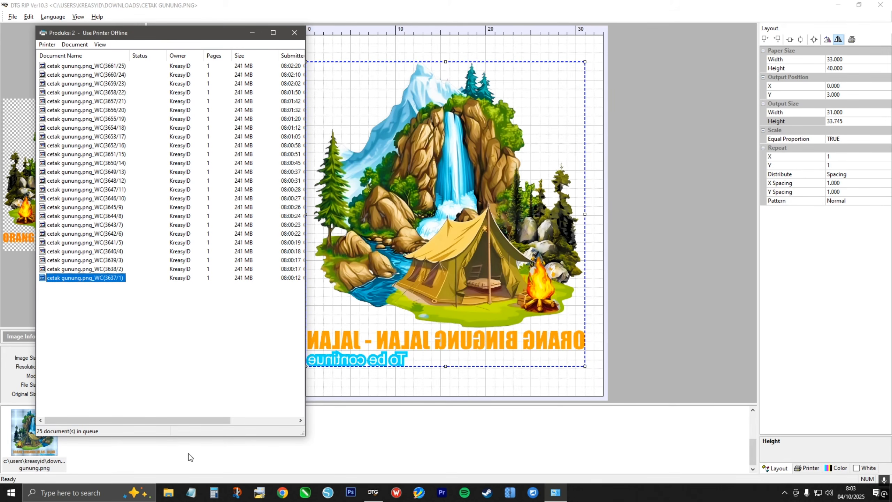
Switch to Calculator, multiply 33 by 25, and close it.
{"action": "left_click", "coordinate": [216, 495]}
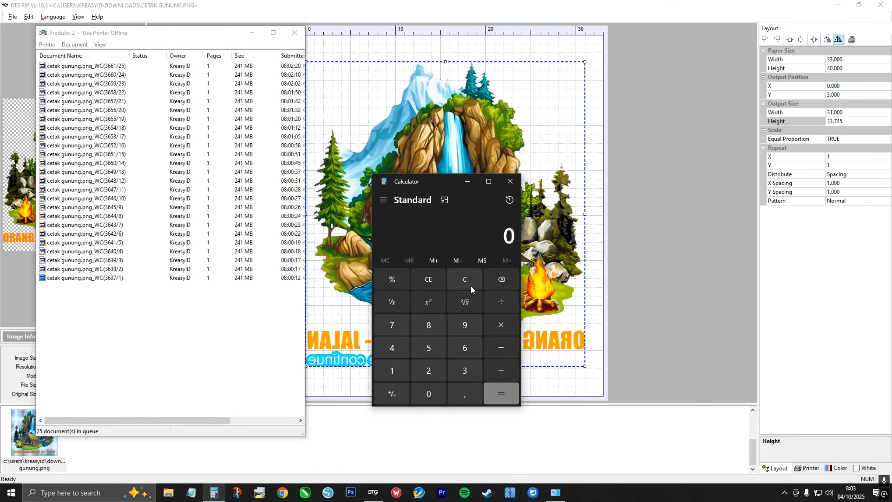
{"action": "type", "text": "33"}
{"action": "type", "text": "*"}
{"action": "type", "text": "25"}
{"action": "key", "text": "Return"}
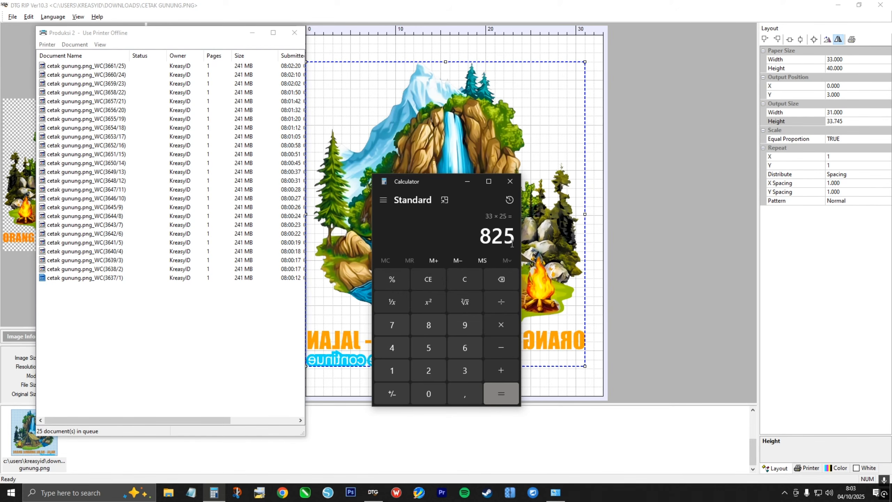
{"action": "left_click_drag", "start_coordinate": [459, 181], "coordinate": [410, 90]}
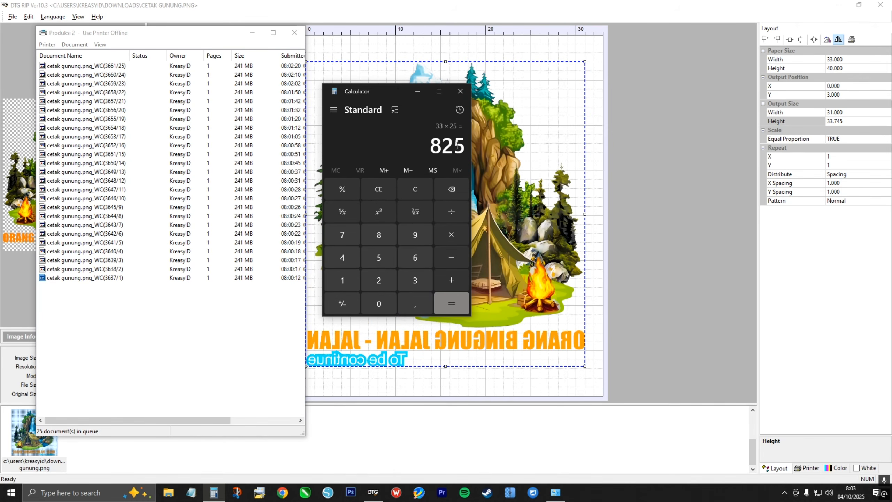
{"action": "left_click", "coordinate": [428, 197]}
{"action": "left_click", "coordinate": [460, 91]}
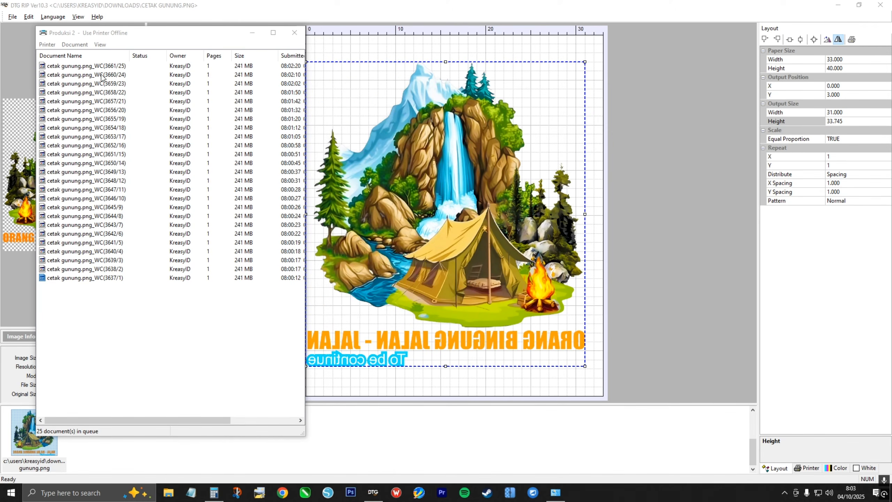
Select all the artwork's jobs in the Produksi 2 print queue and cancel them.
{"action": "left_click", "coordinate": [100, 278]}
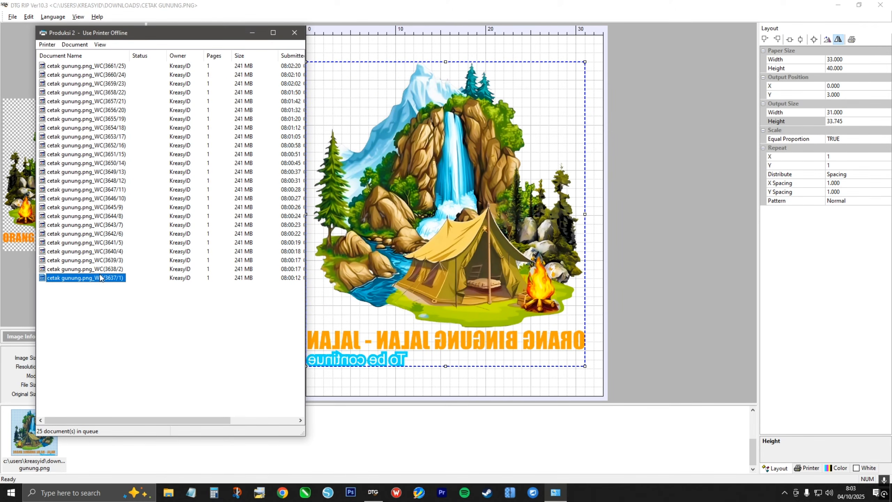
{"action": "left_click", "coordinate": [99, 67]}
{"action": "left_click_drag", "start_coordinate": [136, 321], "coordinate": [85, 65]}
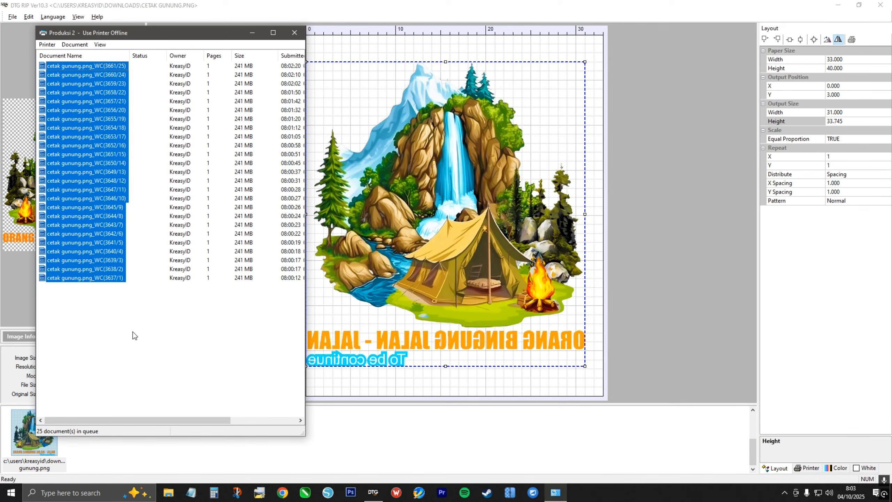
{"action": "left_click", "coordinate": [136, 336]}
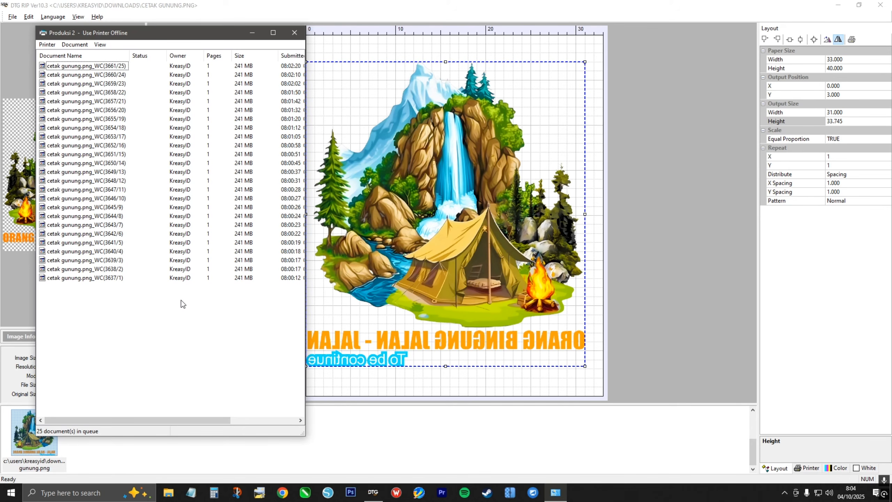
{"action": "left_click_drag", "start_coordinate": [168, 36], "coordinate": [284, 38]}
{"action": "left_click", "coordinate": [210, 178]}
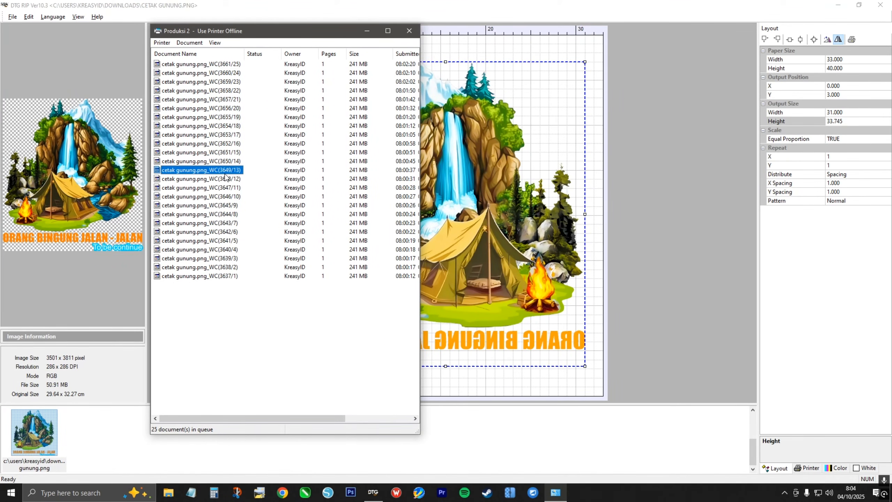
{"action": "key", "text": "ctrl+a"}
{"action": "right_click", "coordinate": [211, 177]}
{"action": "left_click", "coordinate": [233, 217]}
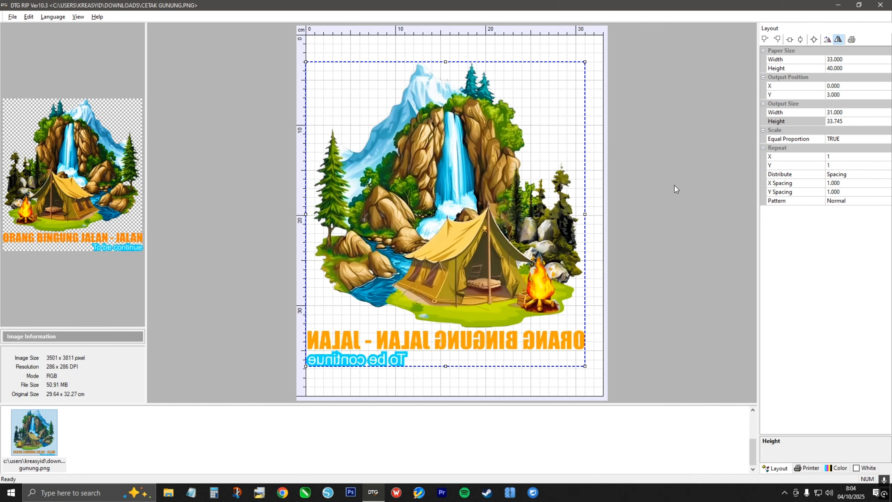
Review the printer, color and white settings, and return to the layout settings.
{"action": "left_click", "coordinate": [807, 468]}
{"action": "left_click", "coordinate": [837, 467]}
{"action": "left_click", "coordinate": [863, 468]}
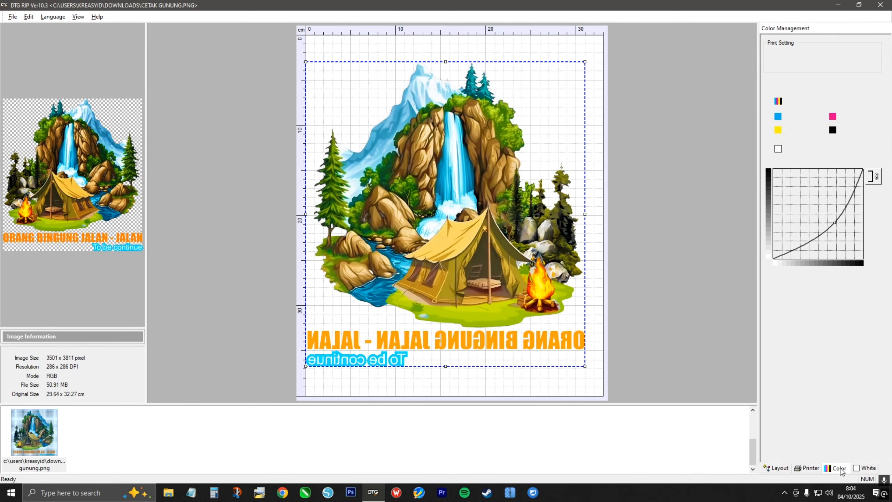
{"action": "left_click", "coordinate": [807, 468]}
{"action": "left_click", "coordinate": [776, 468]}
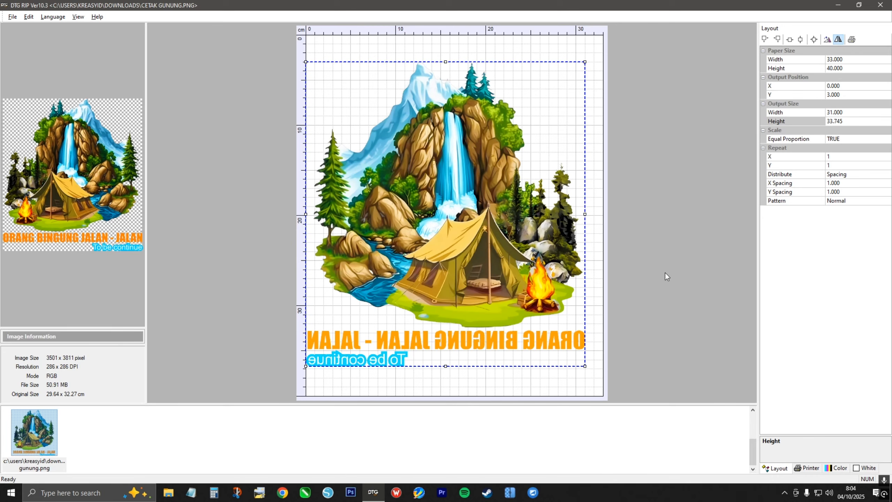